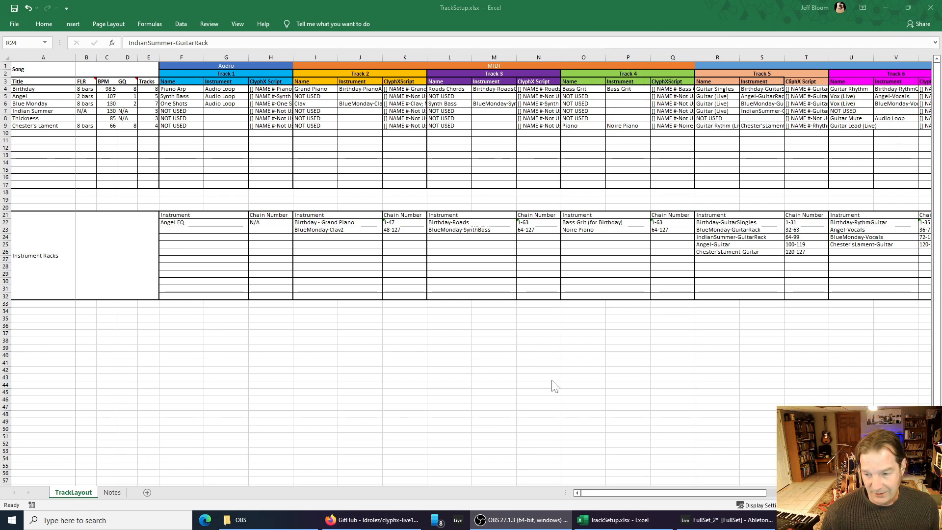
Step: Examine the track headings from Track 1 through Track 10 in the TrackLayout sheet and return to the first tracks
left_click(633, 493)
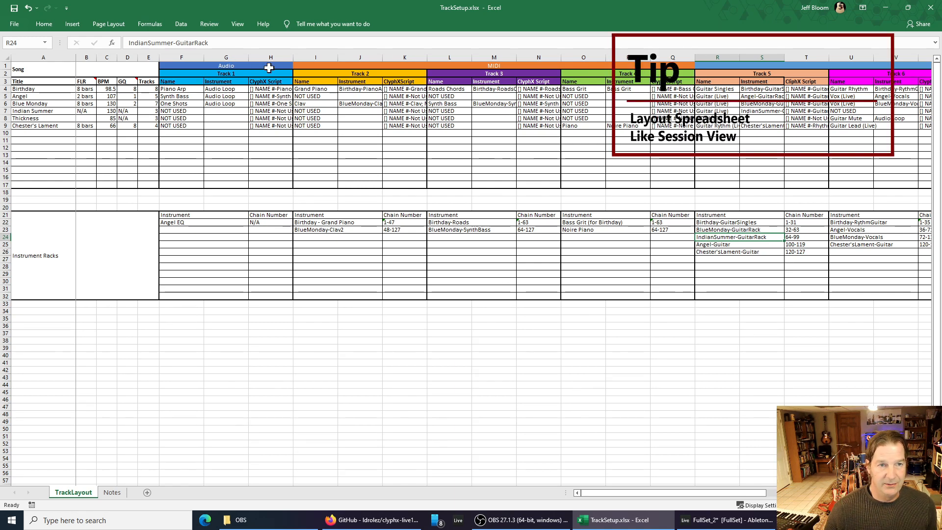
left_click(214, 73)
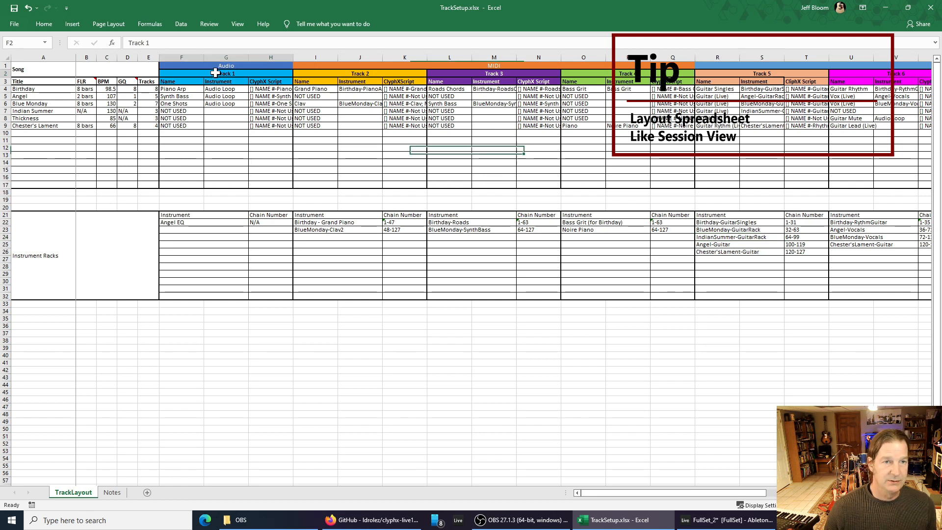
left_click(337, 73)
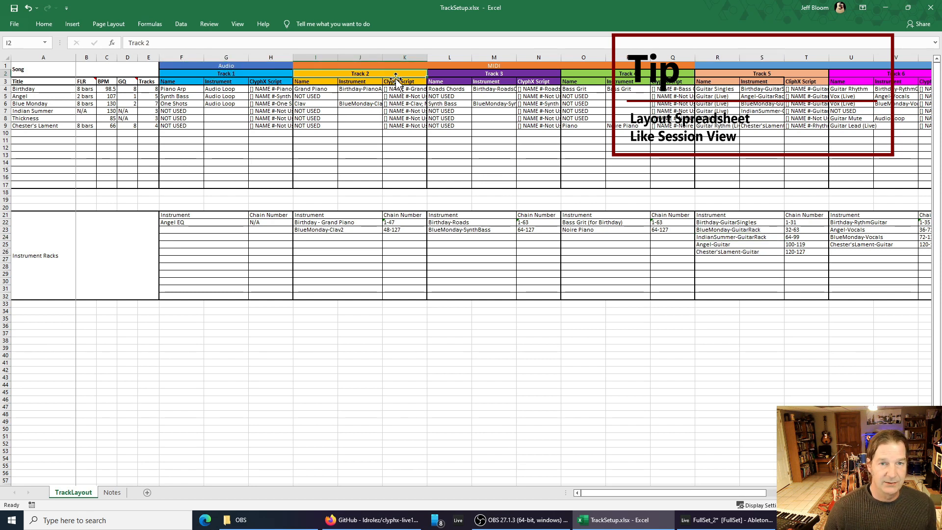
left_click(490, 74)
left_click(637, 72)
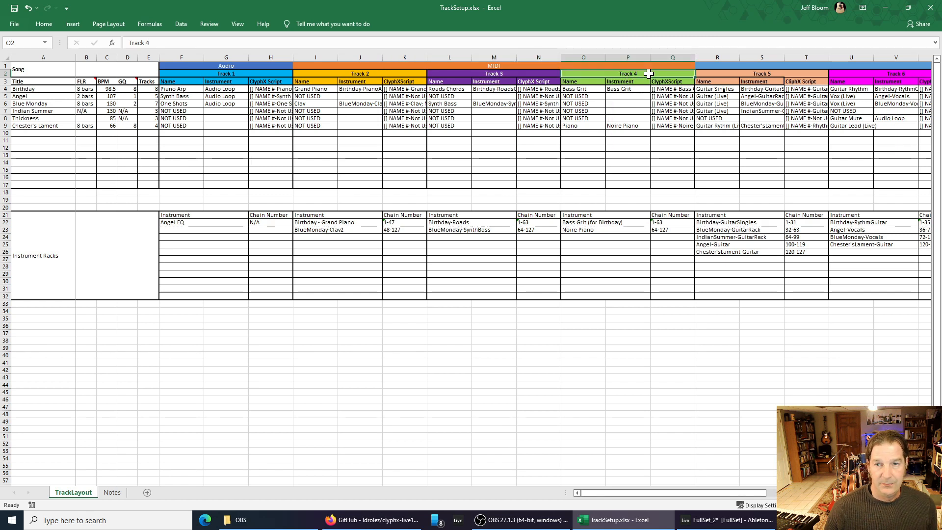
left_click(771, 73)
left_click(869, 76)
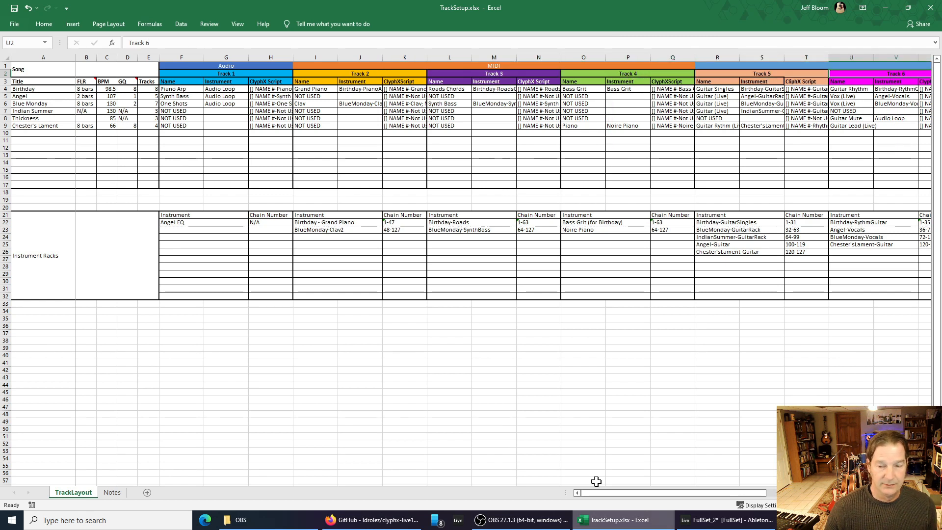
left_click_drag(613, 495, 773, 503)
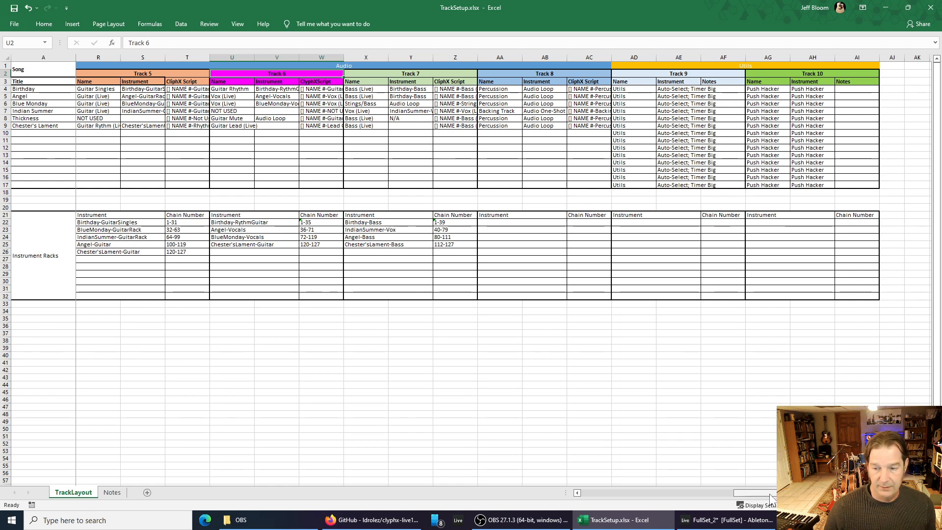
left_click_drag(771, 493, 614, 500)
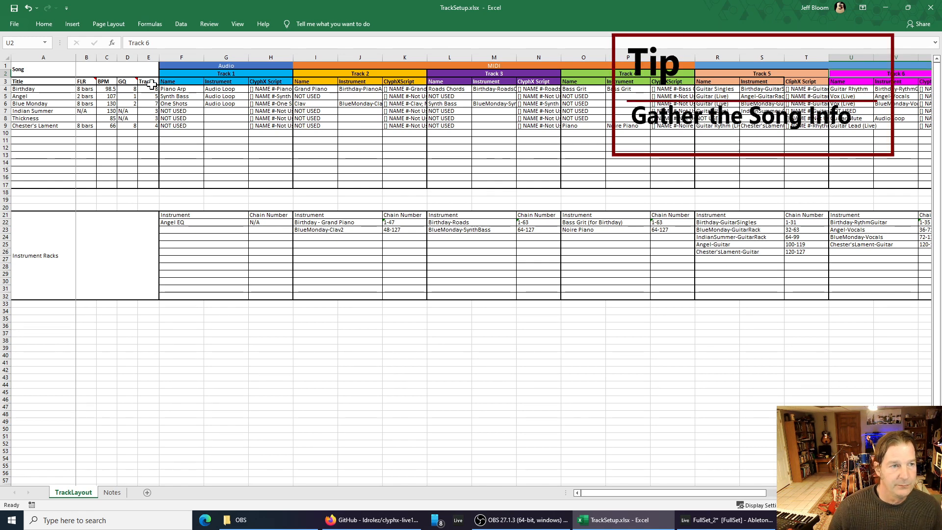
Step: Go through the song rows one by one, from Birthday to Chester's Lament
left_click(5, 89)
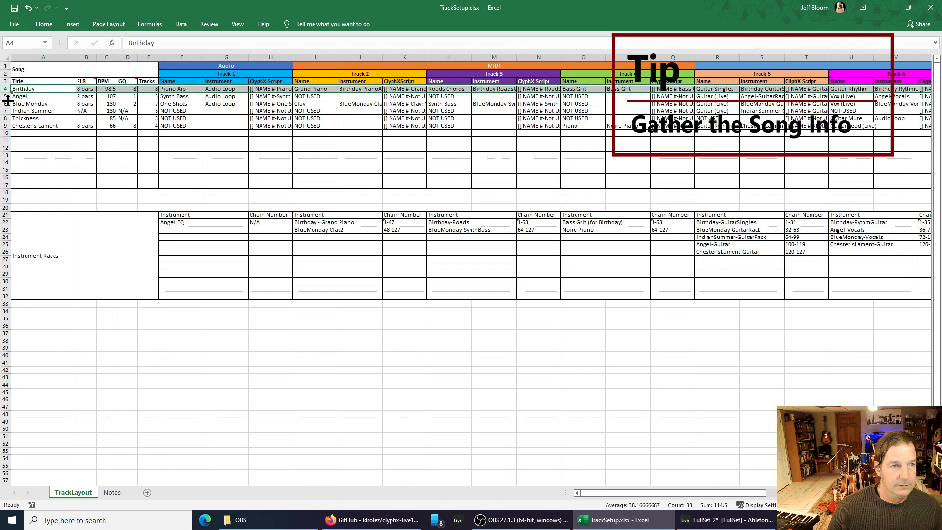
left_click(6, 96)
left_click(6, 103)
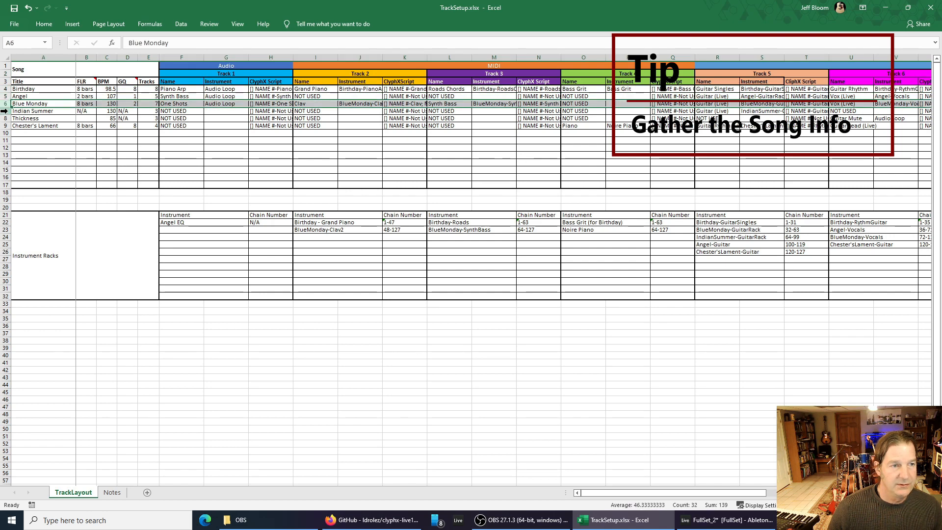
left_click(7, 110)
left_click(7, 118)
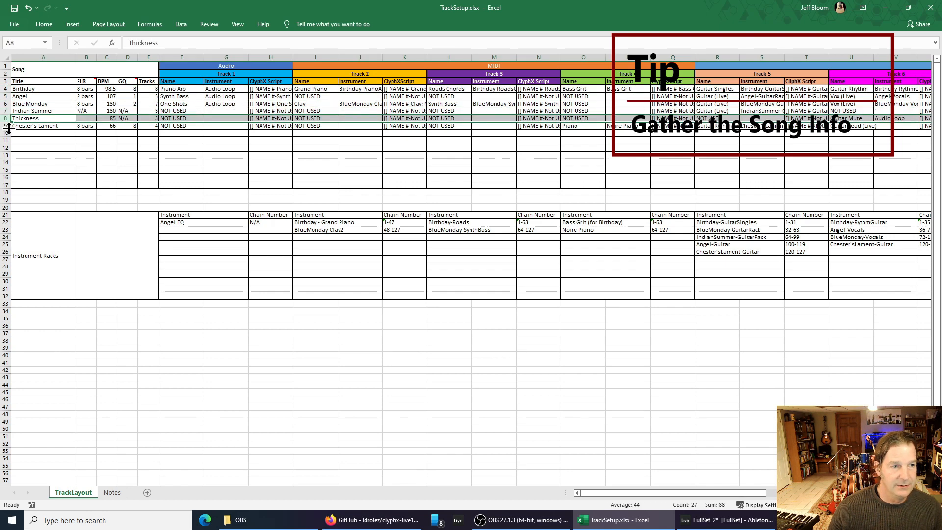
left_click(6, 126)
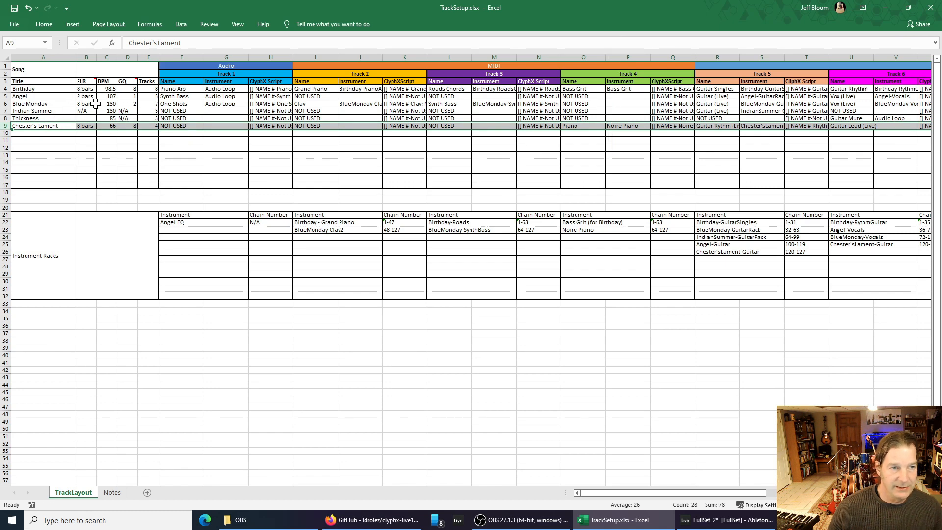
Step: Examine the song settings columns FLR, BPM and GQ
left_click(86, 88)
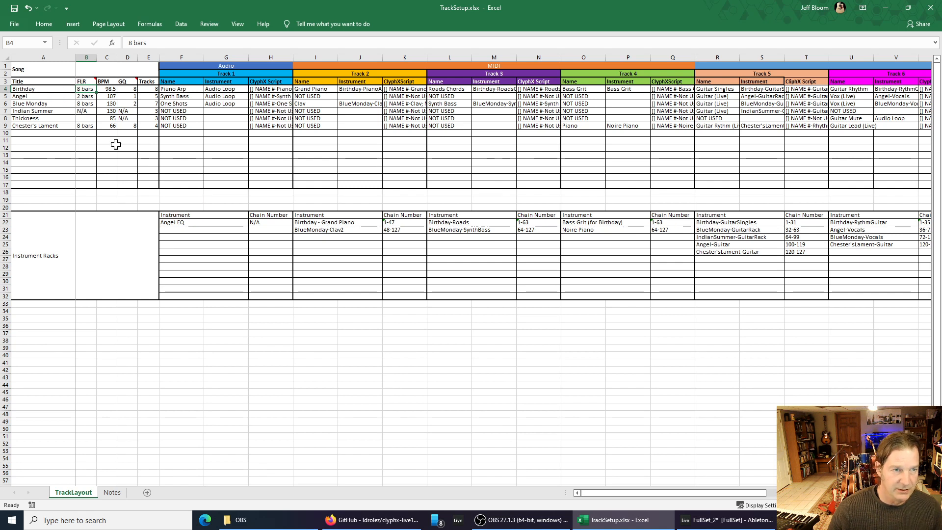
left_click(108, 80)
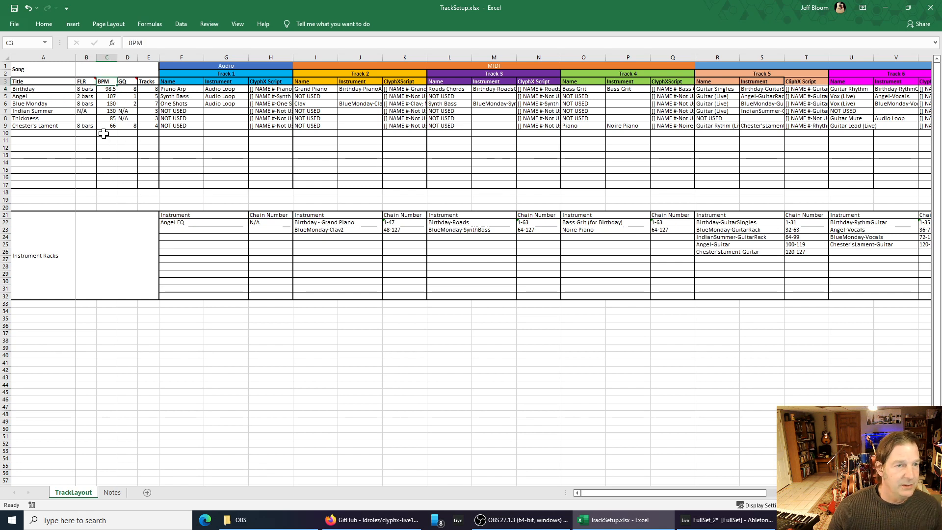
left_click(127, 82)
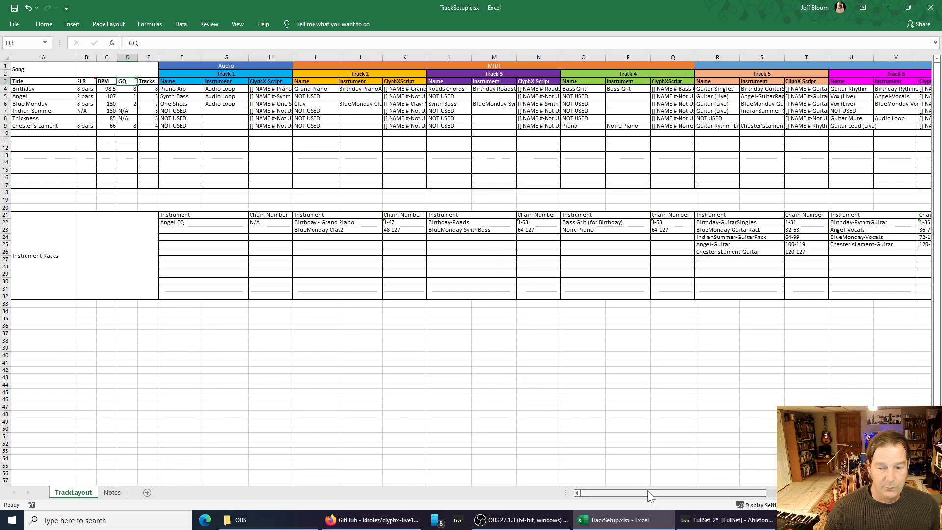
mouse_move(648, 491)
left_mouse_down()
mouse_move(656, 493)
mouse_move(646, 491)
left_mouse_up()
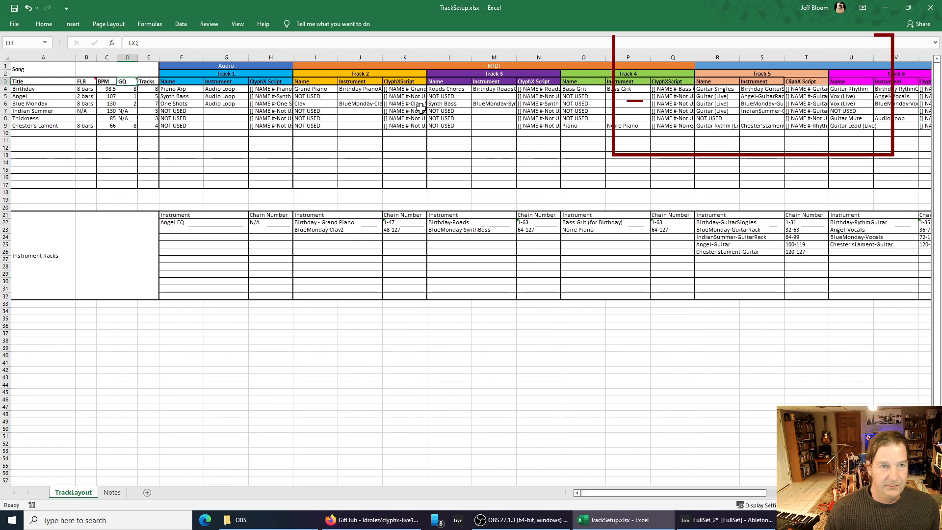
Step: Examine the Audio, MIDI and Utils labels above the track headings and finish on the MIDI label
left_click(223, 64)
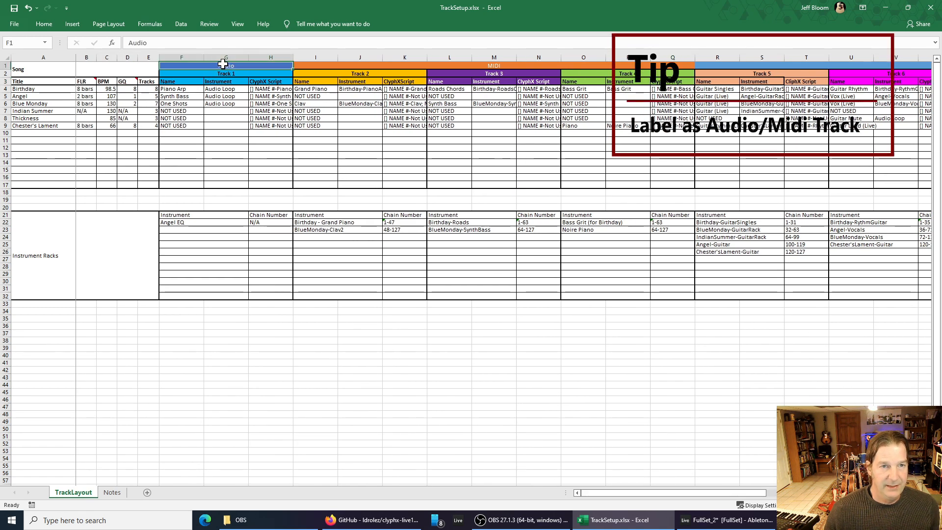
left_click(492, 65)
left_click_drag(715, 492, 833, 495)
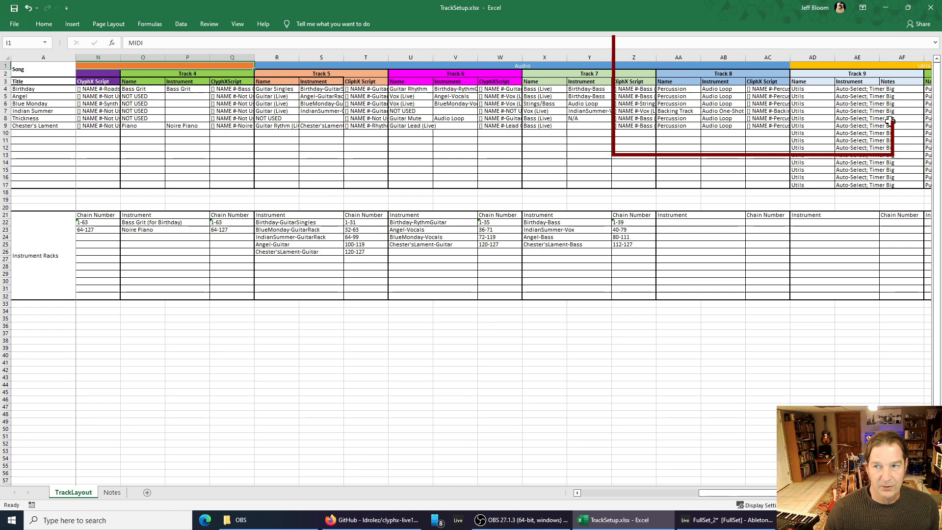
left_click(881, 66)
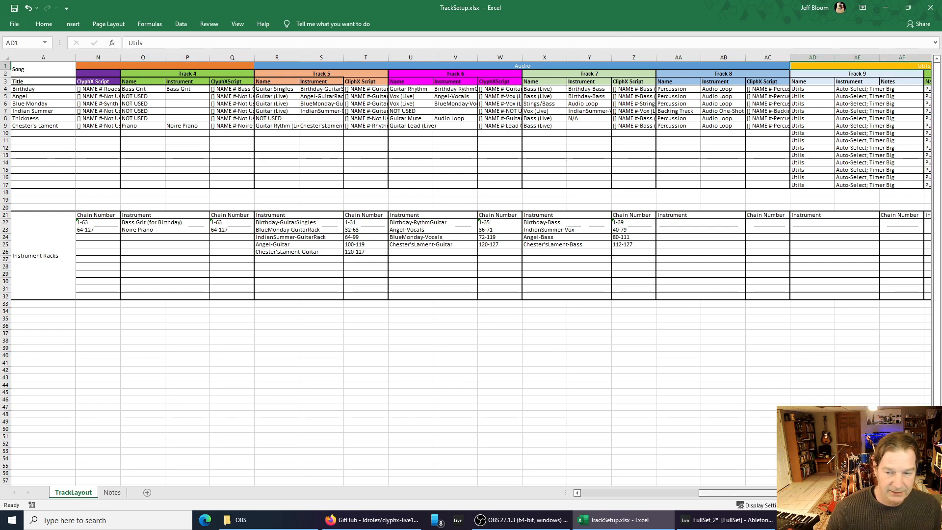
left_click_drag(805, 493, 689, 491)
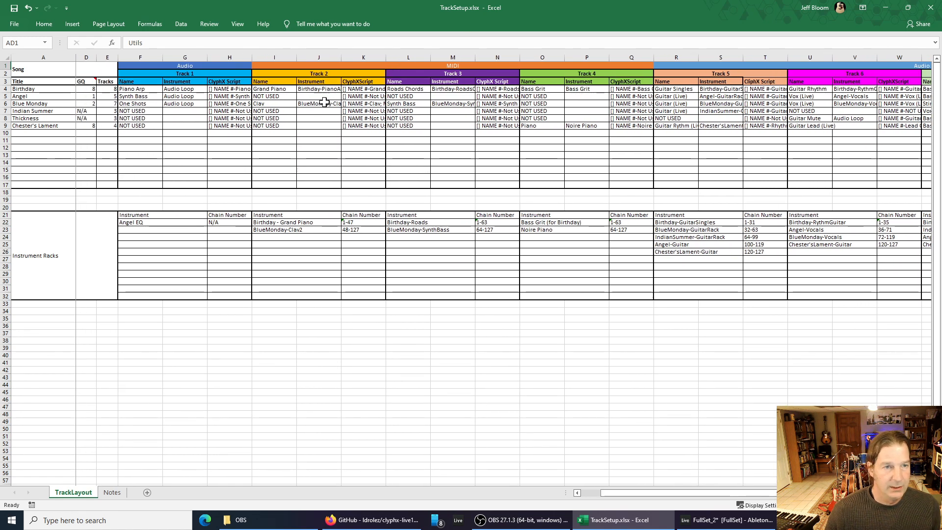
left_click(445, 64)
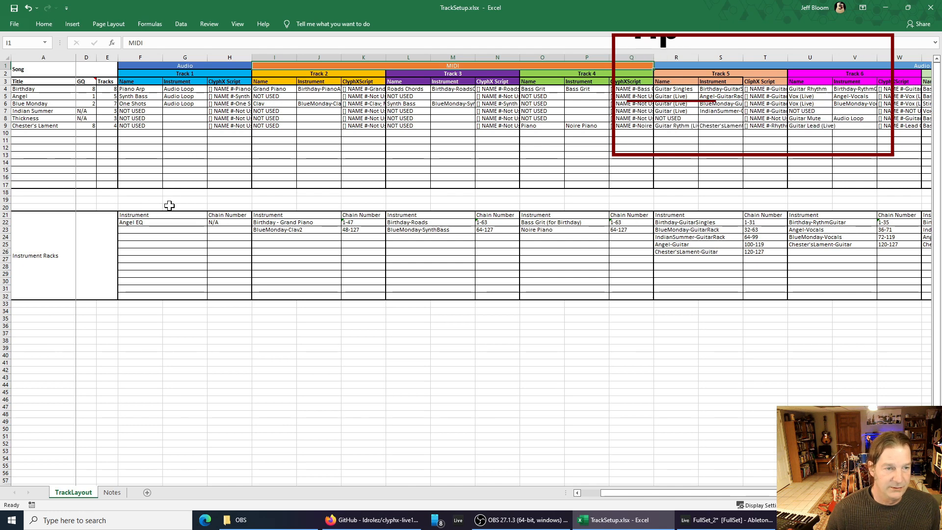
Step: Examine the Instrument Racks section, going through the instruments listed for Tracks 1 to 4
left_click(47, 261)
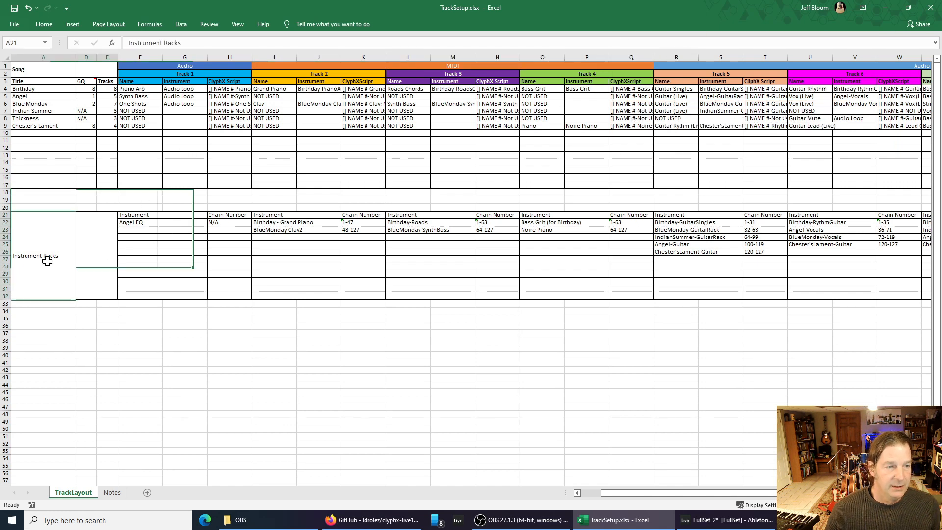
left_click(168, 221)
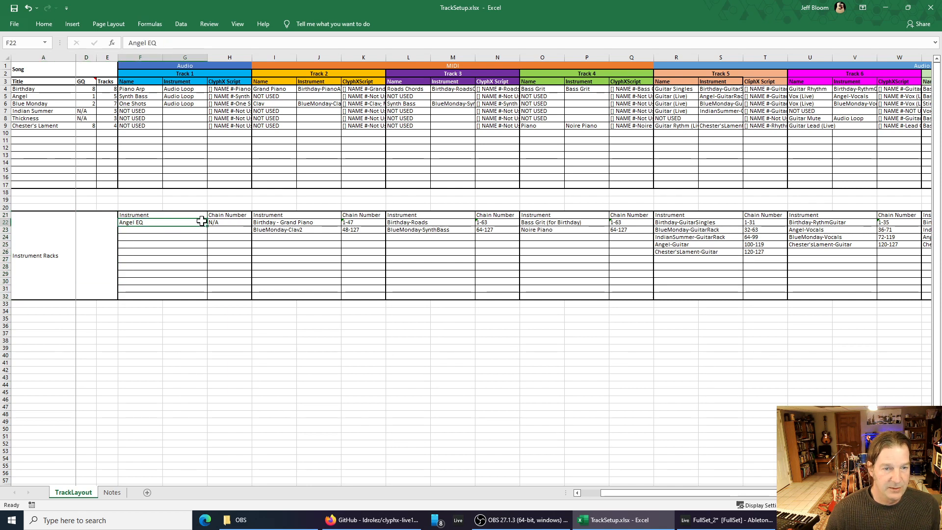
left_click(267, 224)
left_click(268, 229)
left_click(406, 225)
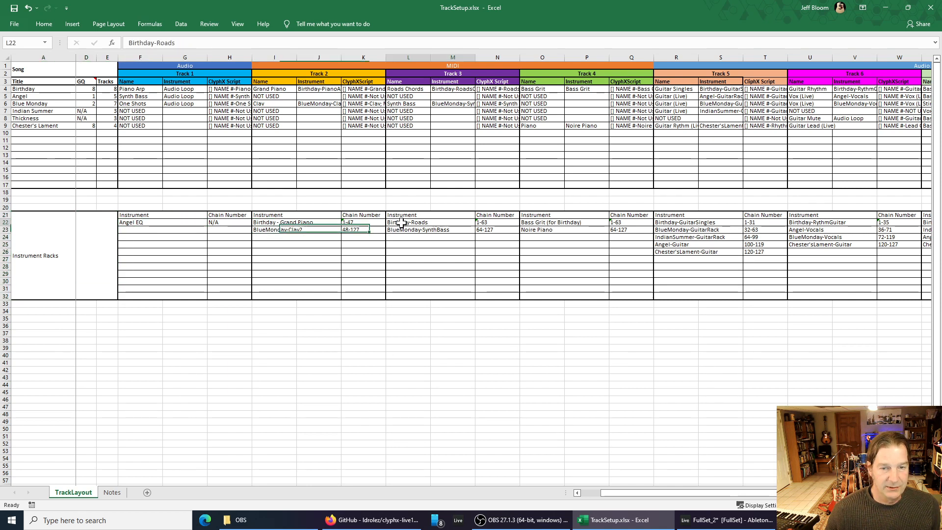
left_click(407, 229)
left_click(553, 223)
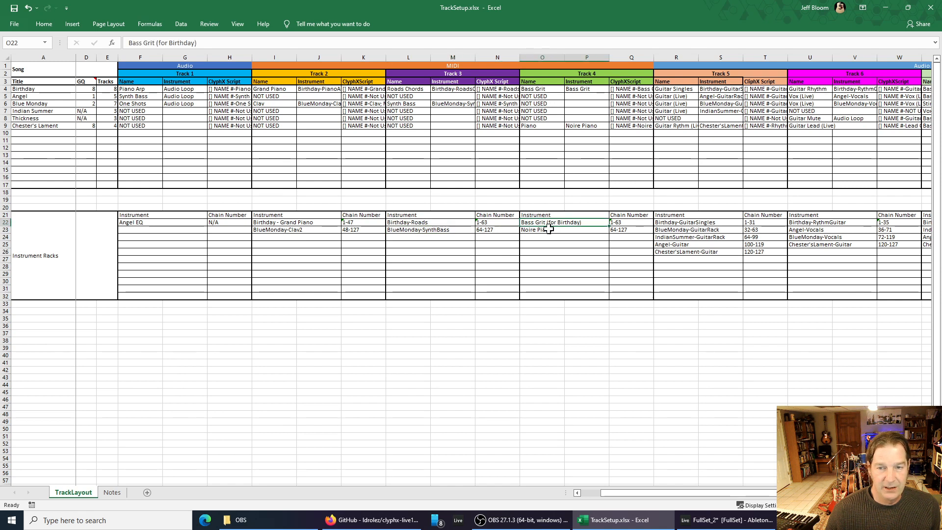
left_click(547, 230)
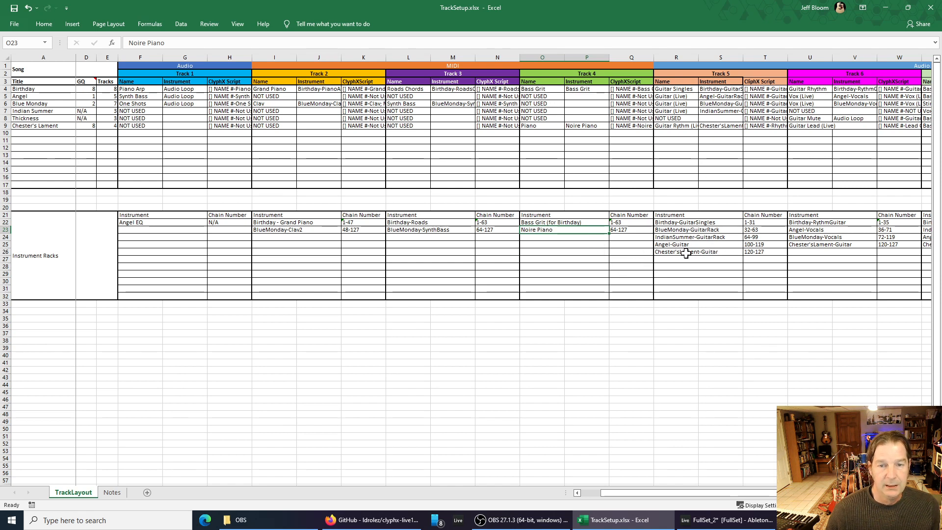
Step: Check the first three guitar racks listed for Track 5 and return to Birthday-GuitarSingles
left_click(676, 222)
left_click(676, 230)
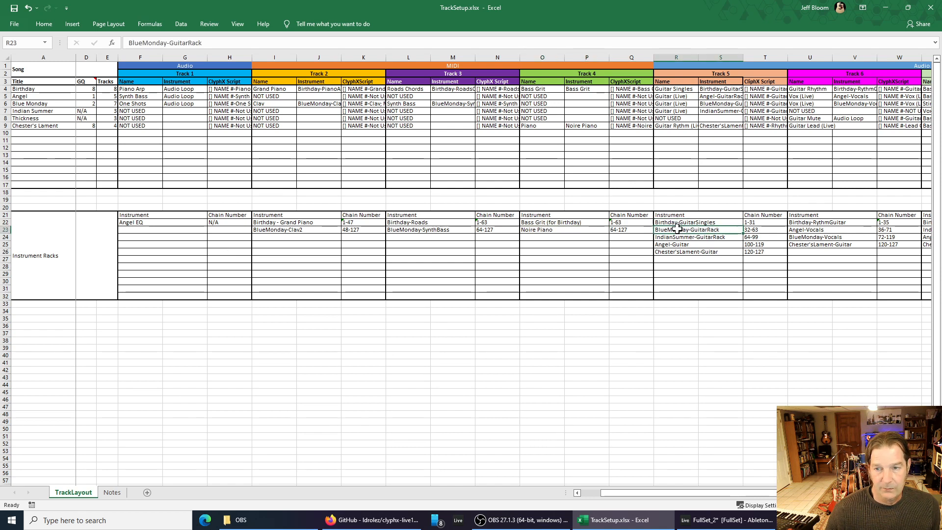
left_click(676, 237)
left_click(676, 222)
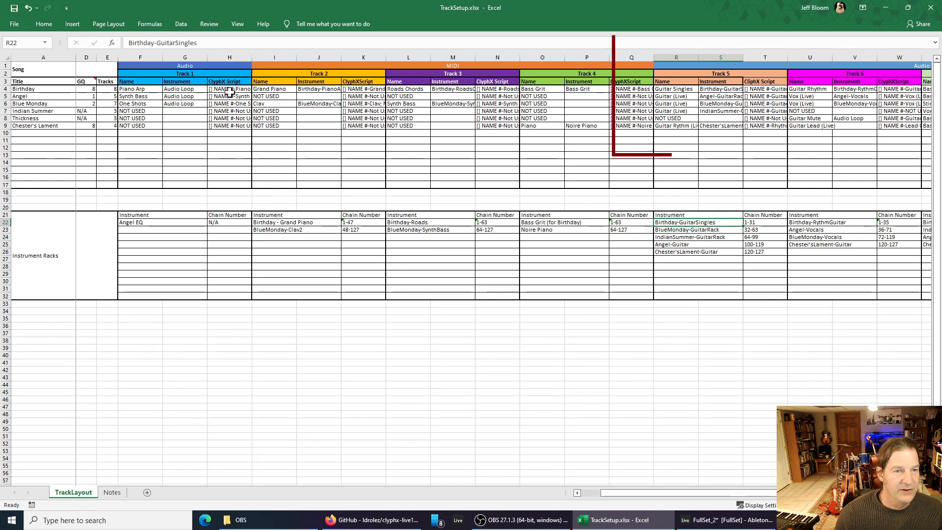
Step: Select the ClyphX script entries of Track 1 and those of Track 2 to examine them
left_click_drag(231, 81, 231, 126)
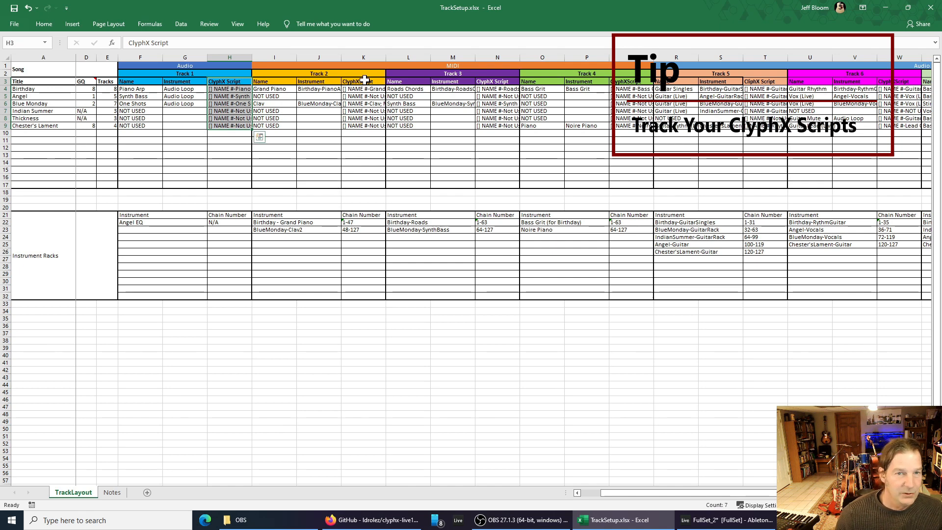
left_click_drag(364, 80, 361, 124)
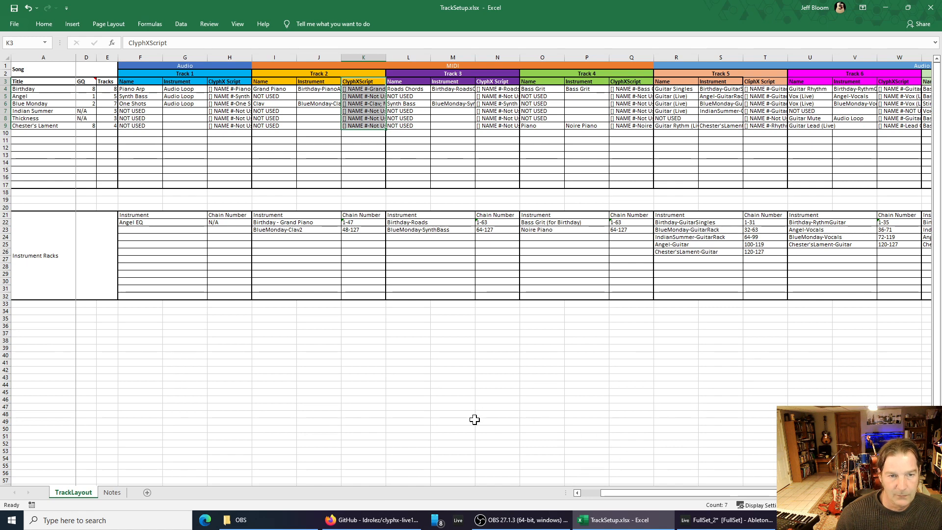
Step: Compare the track colours of the FullSet_2 set in Ableton Live with the track heading colours in the Excel sheet
left_click(718, 524)
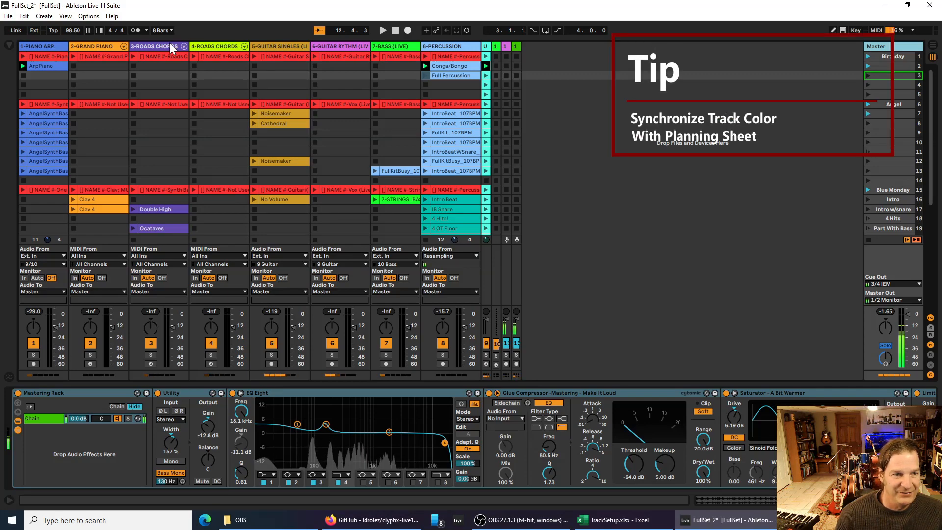
left_click(616, 520)
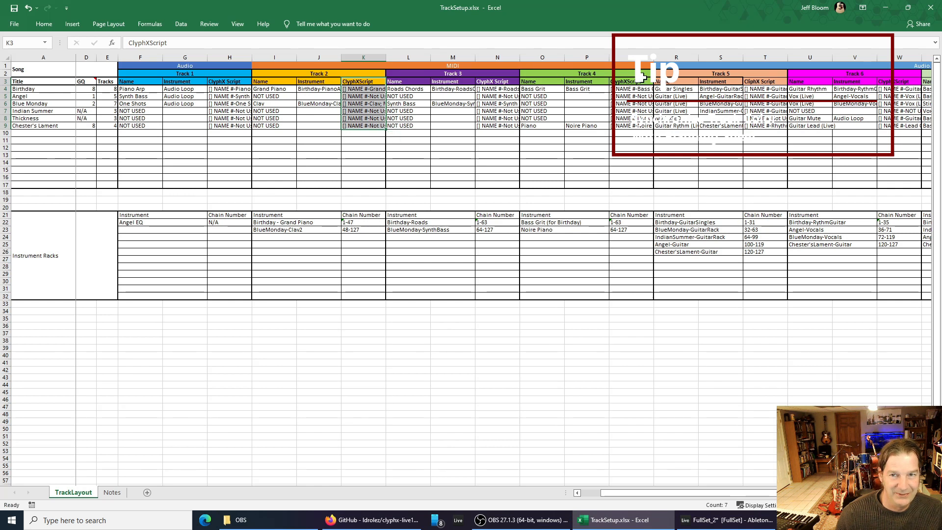
Step: Switch to Ableton Live and temporarily widen the Master track to examine the scenes' tempos and time signatures
mouse_move(730, 526)
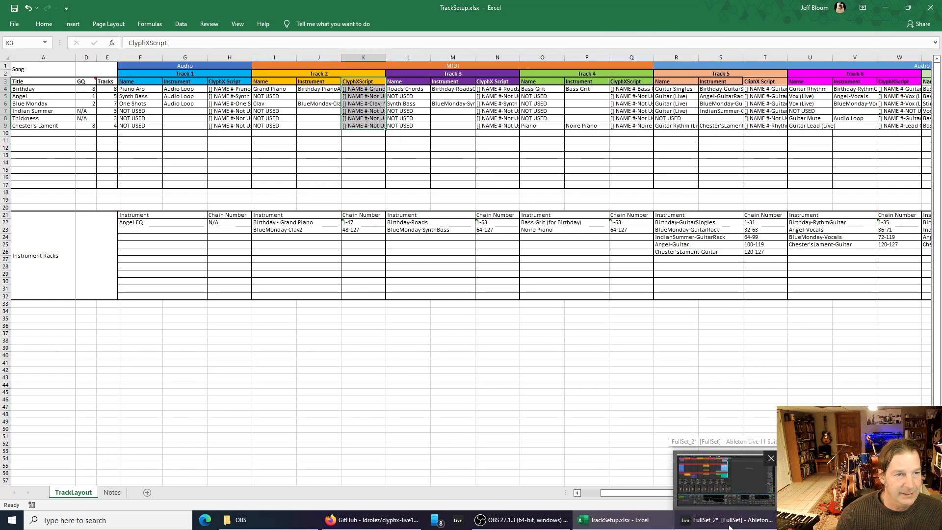
left_click(711, 518)
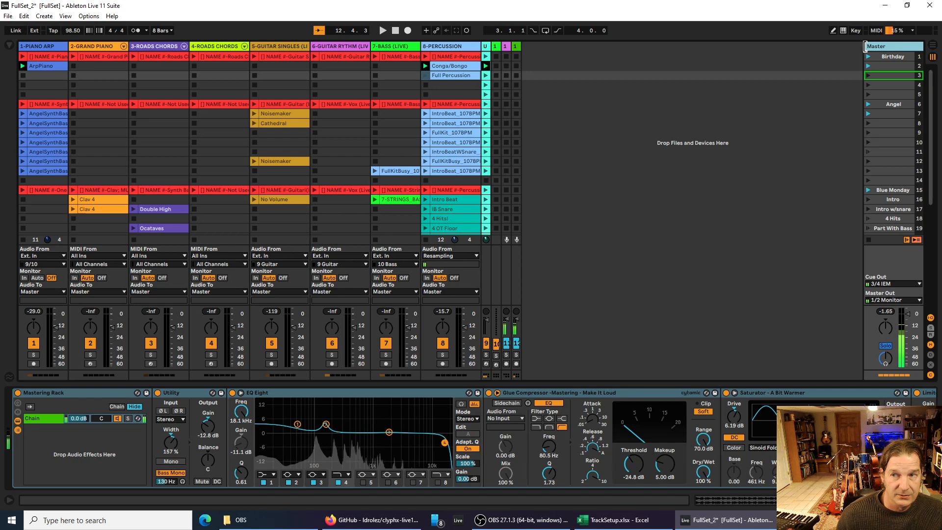
left_click_drag(865, 46, 834, 46)
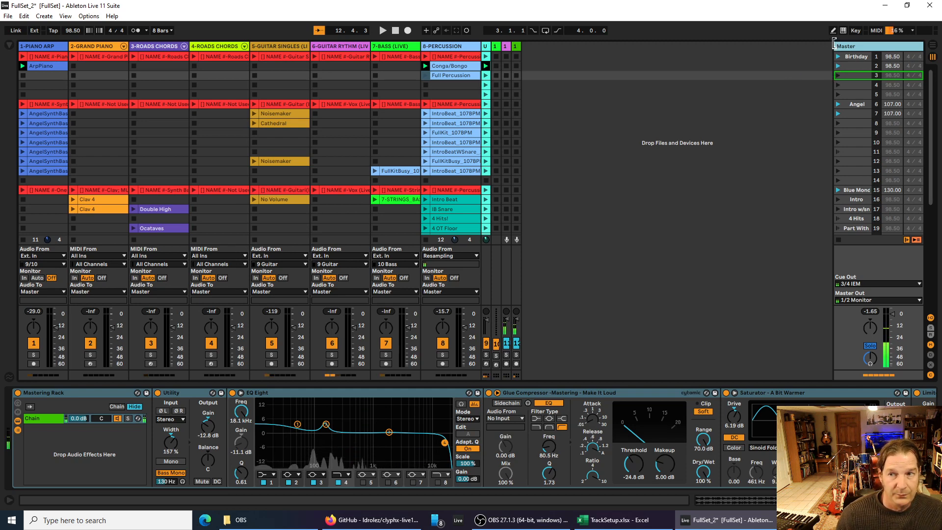
mouse_move(838, 45)
left_mouse_down()
mouse_move(887, 45)
mouse_move(873, 47)
left_mouse_up()
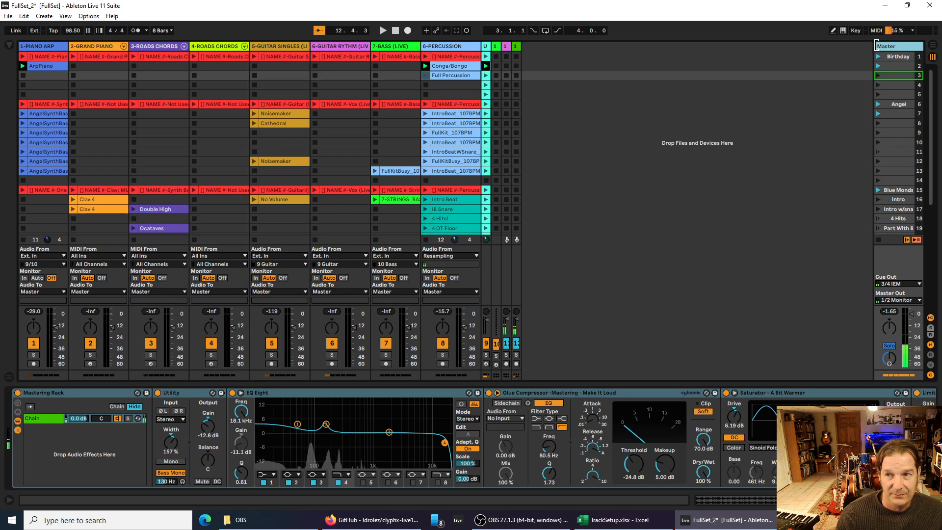
Step: Widen the Master track to show scene tempos and check the BPM values of Birthday, Angel and Blue Monday in the Excel sheet
left_click_drag(877, 45, 840, 48)
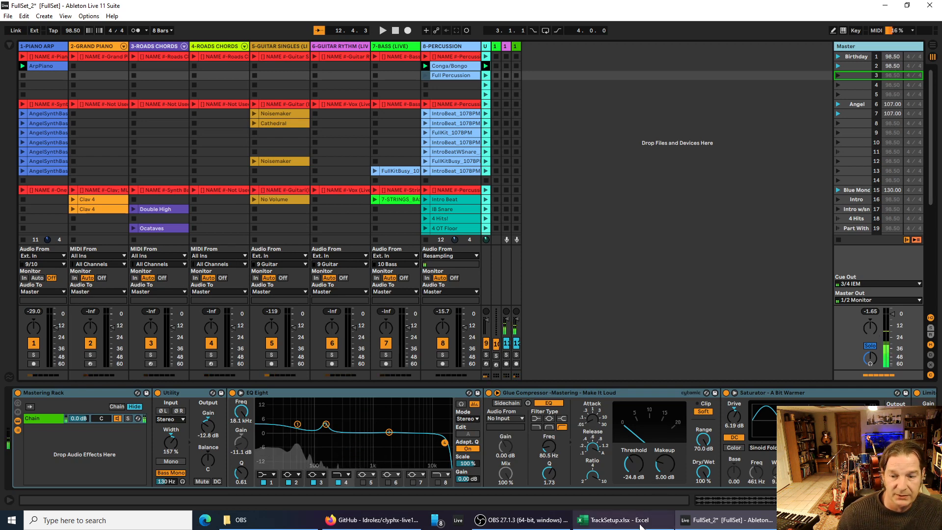
left_click(630, 526)
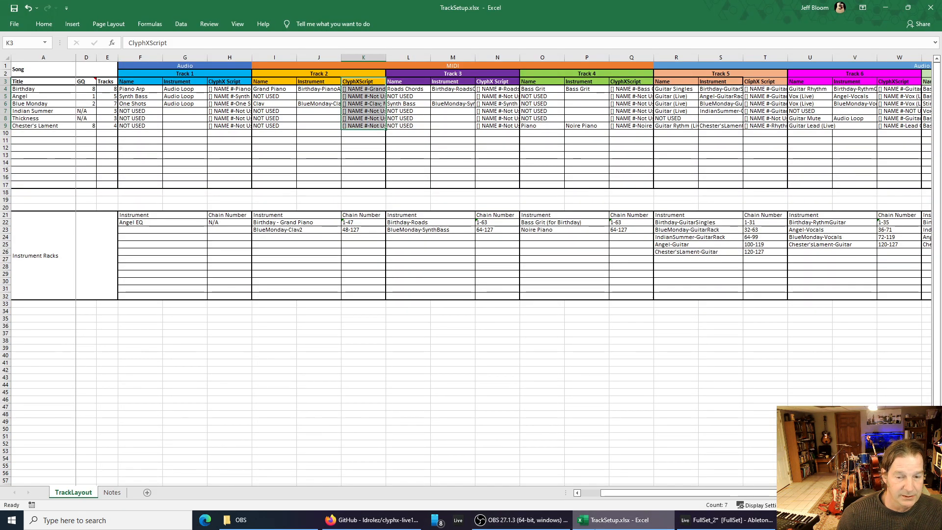
left_click_drag(630, 498, 610, 497)
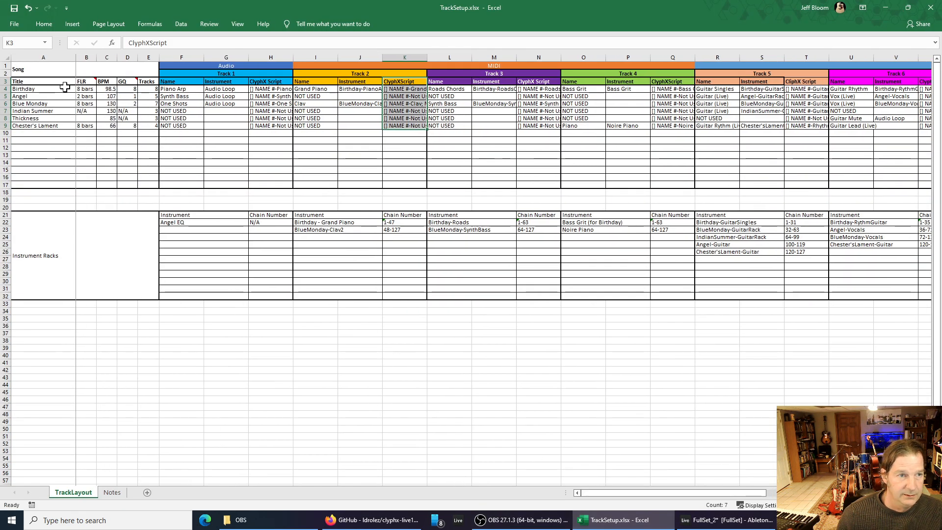
left_click(106, 89)
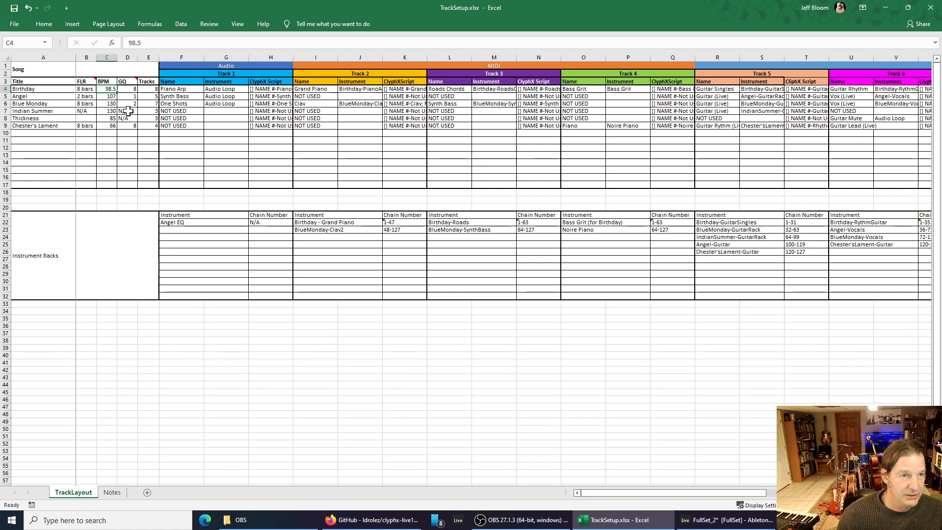
left_click(105, 97)
left_click(107, 104)
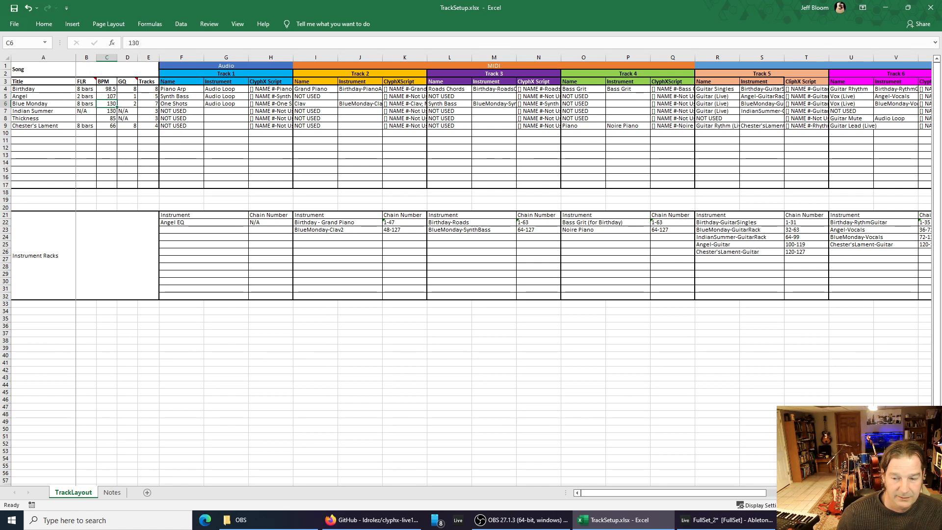
Step: Return to Ableton Live, clear the Birthday scene's tempo and re-enter it as 98.5, consulting the Excel sheet for the BPM
left_click(732, 521)
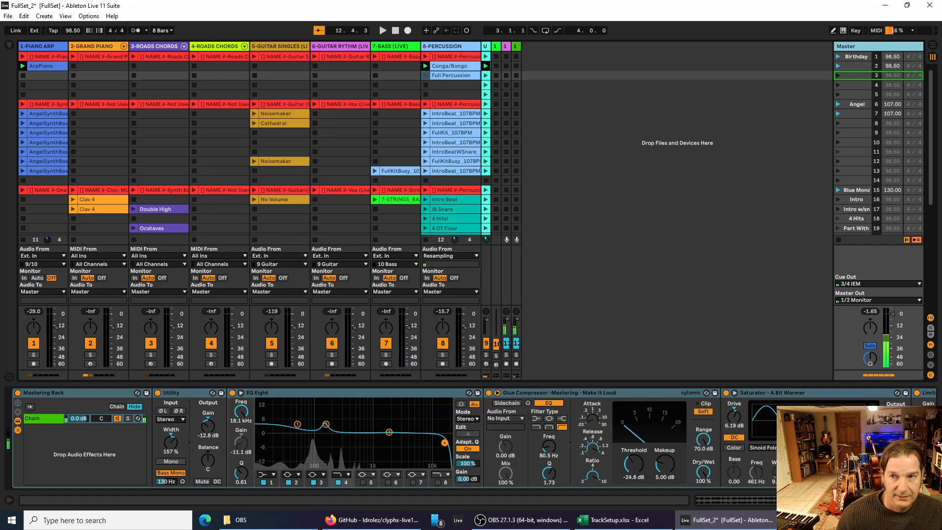
left_click(887, 58)
key("Delete")
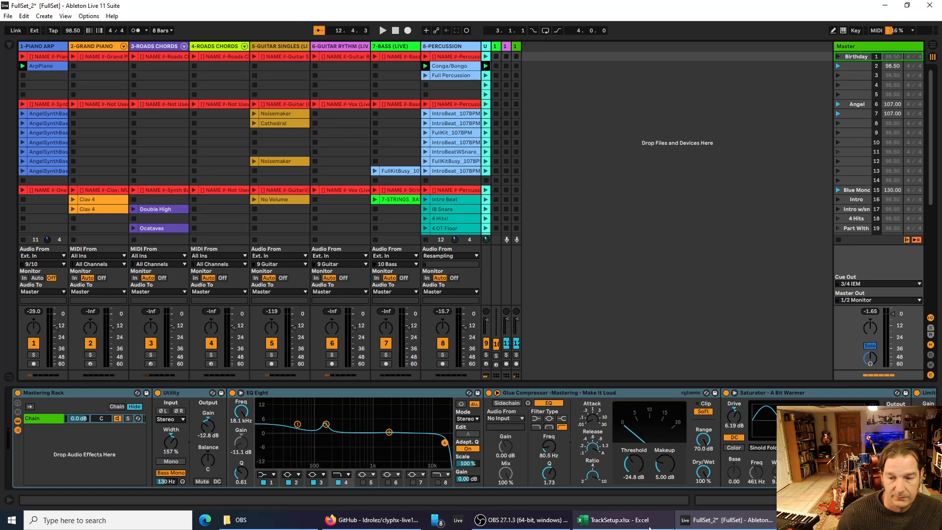
left_click(633, 521)
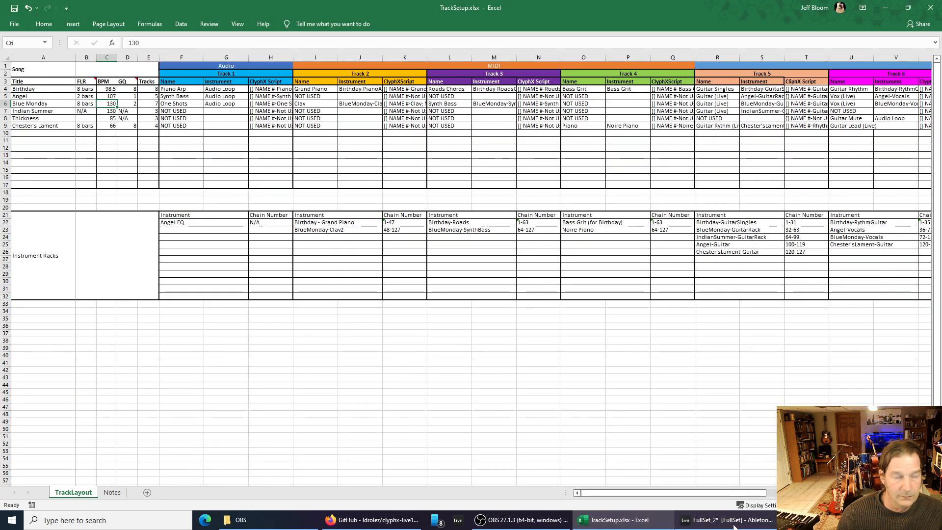
left_click(751, 525)
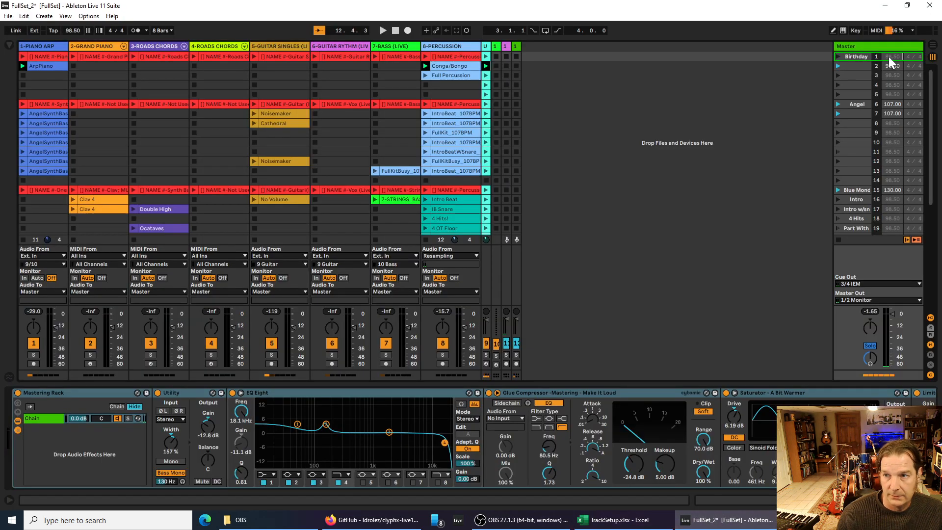
type("98")
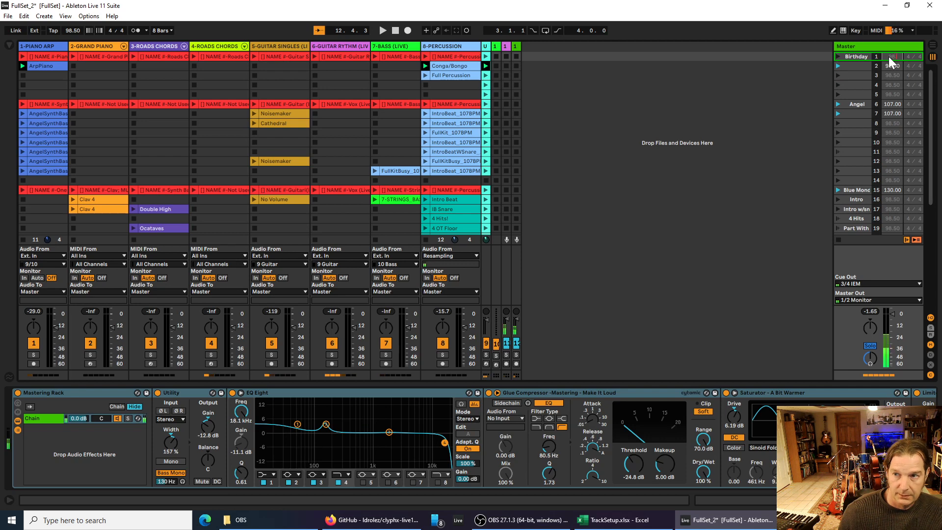
type(".5")
key("Return")
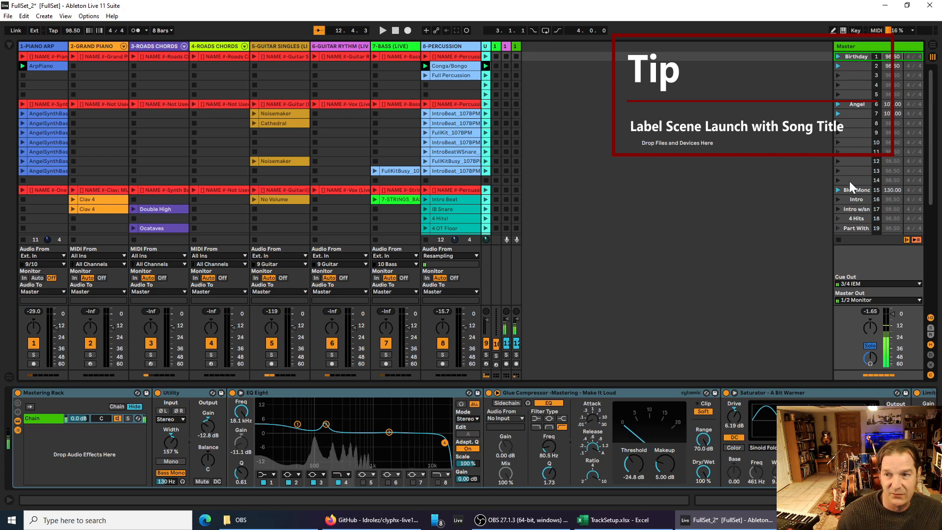
Step: Select the Birthday scene and each of its launch clips from track 1 through track 7
left_click(852, 56)
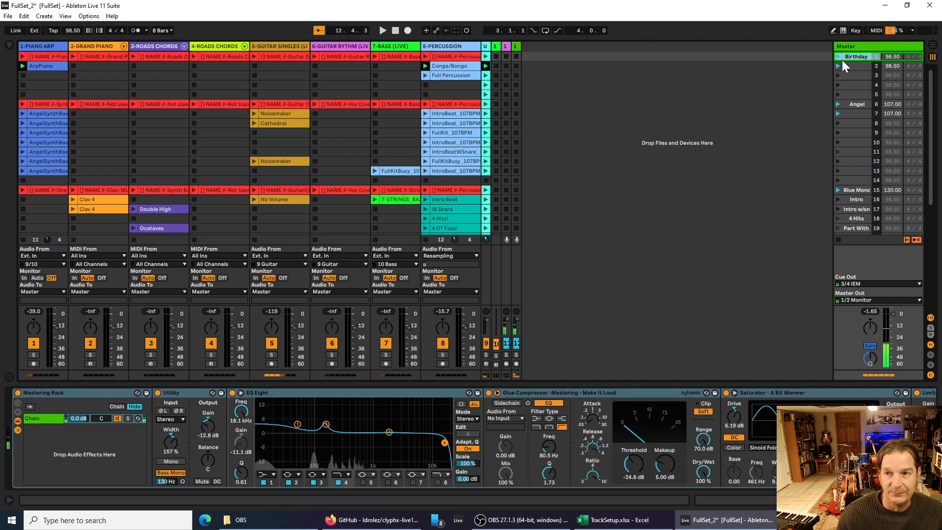
left_click(47, 57)
left_click(104, 58)
left_click(155, 56)
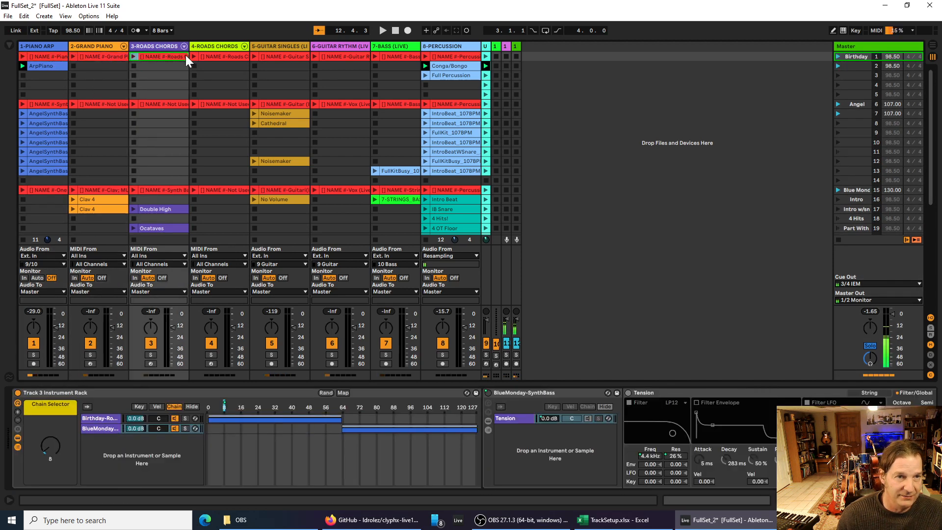
left_click(207, 56)
left_click(274, 56)
left_click(337, 56)
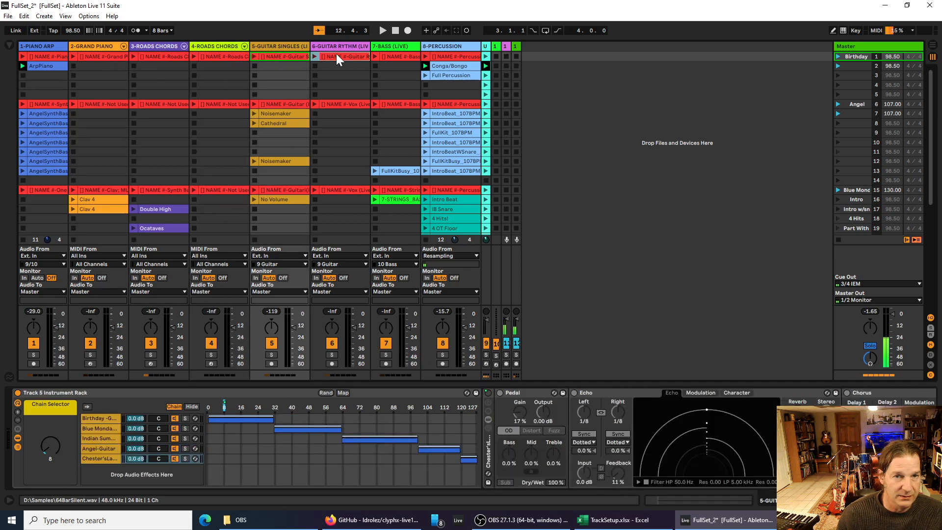
left_click(399, 55)
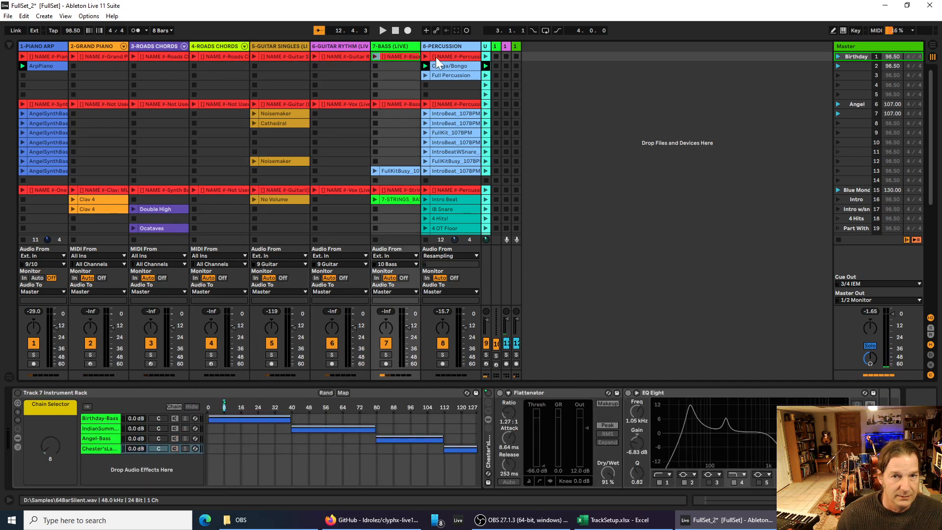
Step: Examine the Birthday row's empty clips and their ClyphX script names back to track 1, and launch the Birthday scene
left_click(435, 57)
double_click(435, 57)
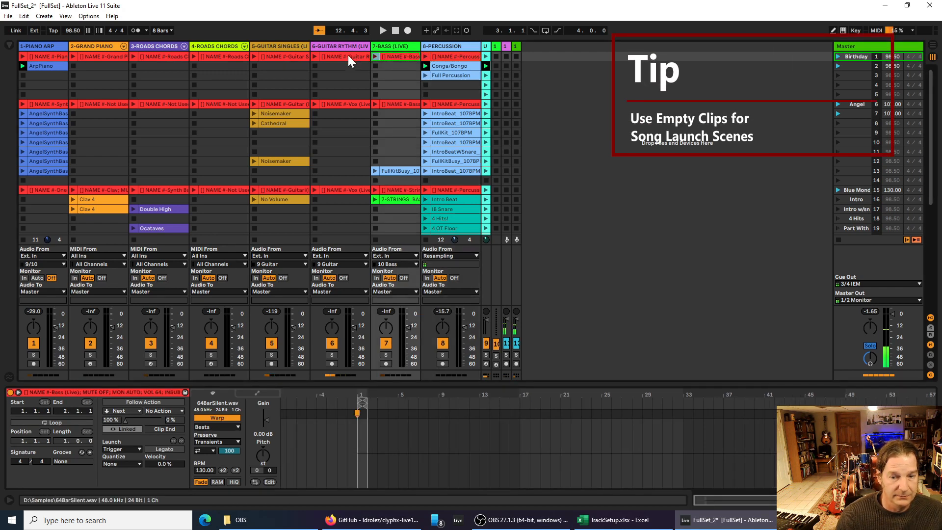
left_click(331, 56)
left_click(270, 54)
left_click(209, 57)
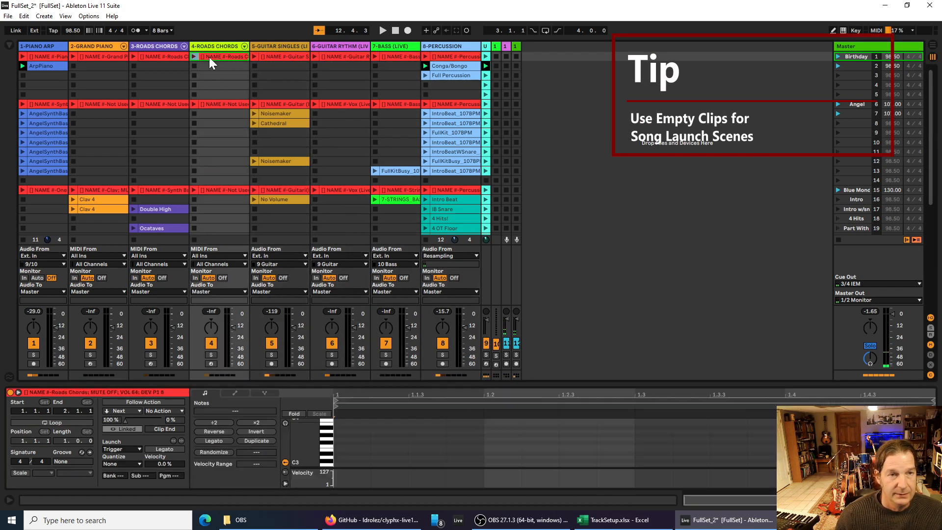
left_click(160, 57)
left_click(89, 57)
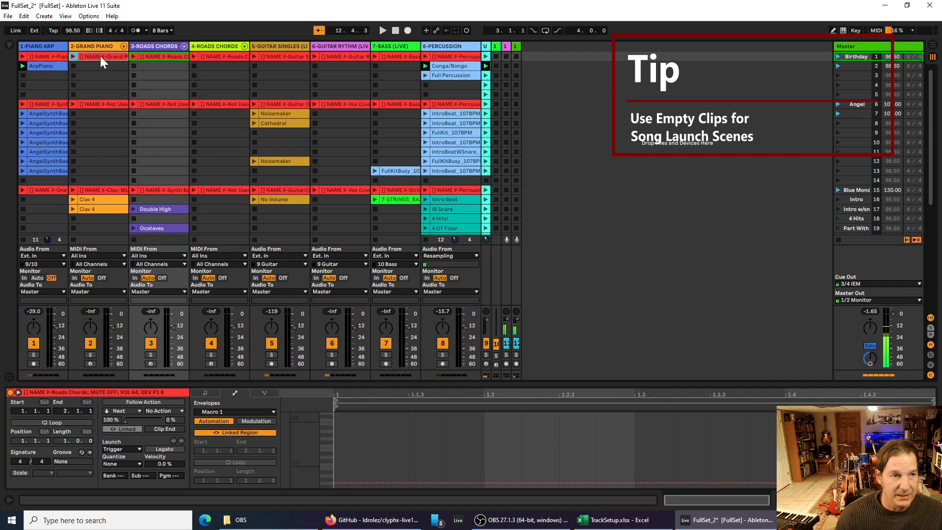
left_click(44, 57)
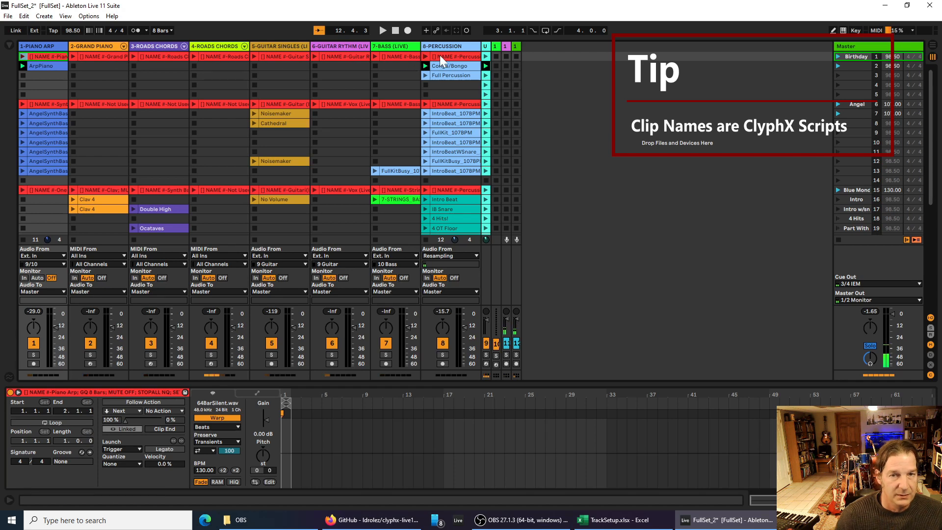
left_click(838, 57)
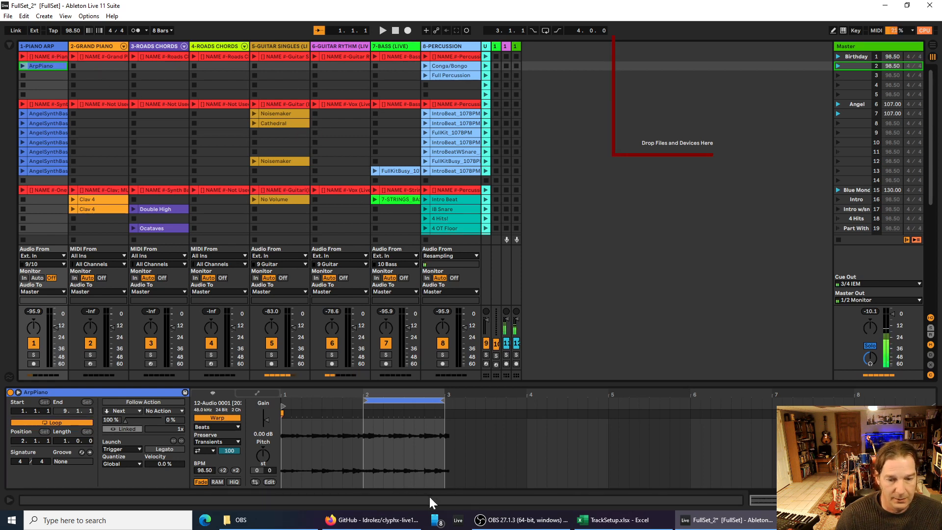
Step: Switch to Firefox and read the clyphx-live10 GitHub page's file list, README, installation steps and further information
left_click(352, 526)
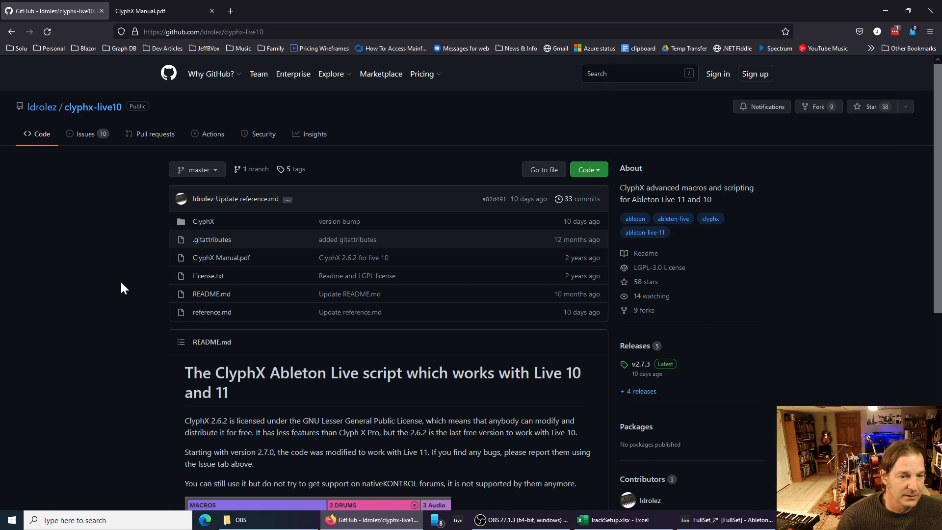
scroll(102, 281, "down", 3)
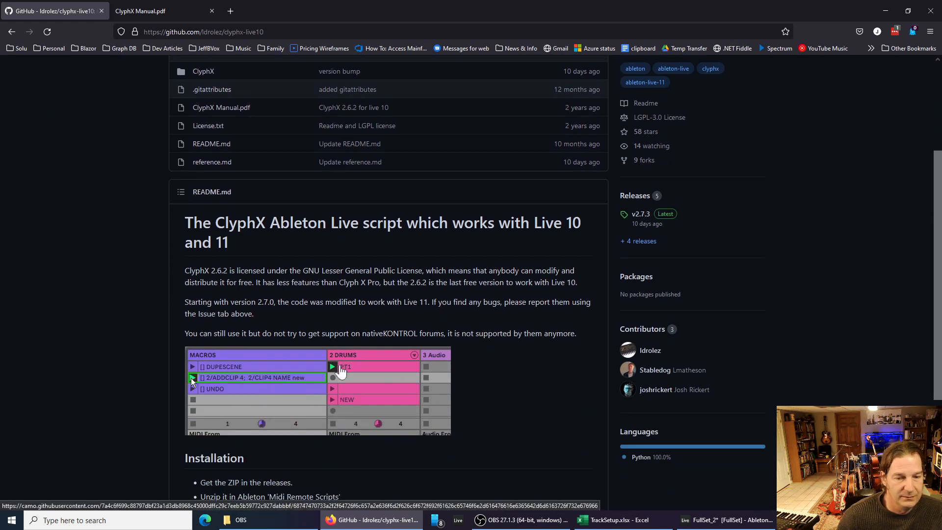
scroll(86, 326, "down", 1)
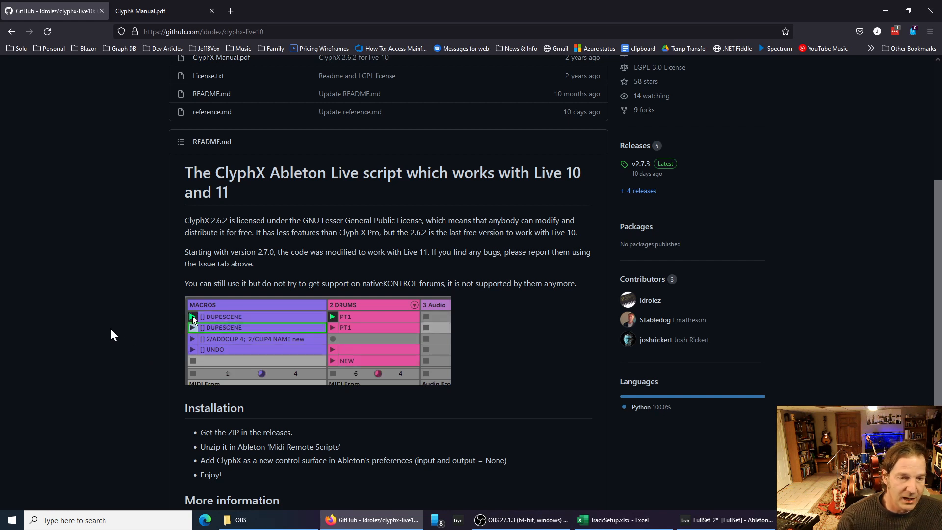
scroll(91, 289, "down", 1)
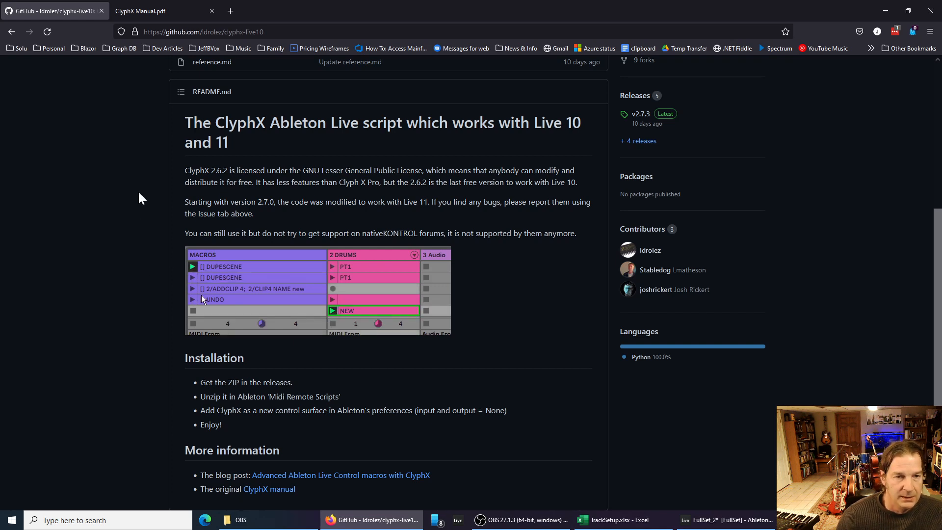
scroll(152, 200, "down", 2)
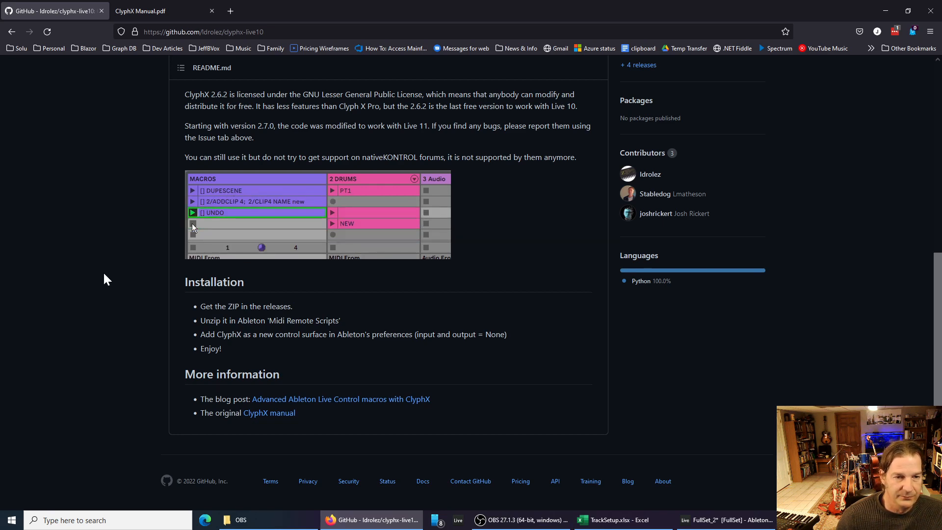
scroll(104, 275, "up", 6)
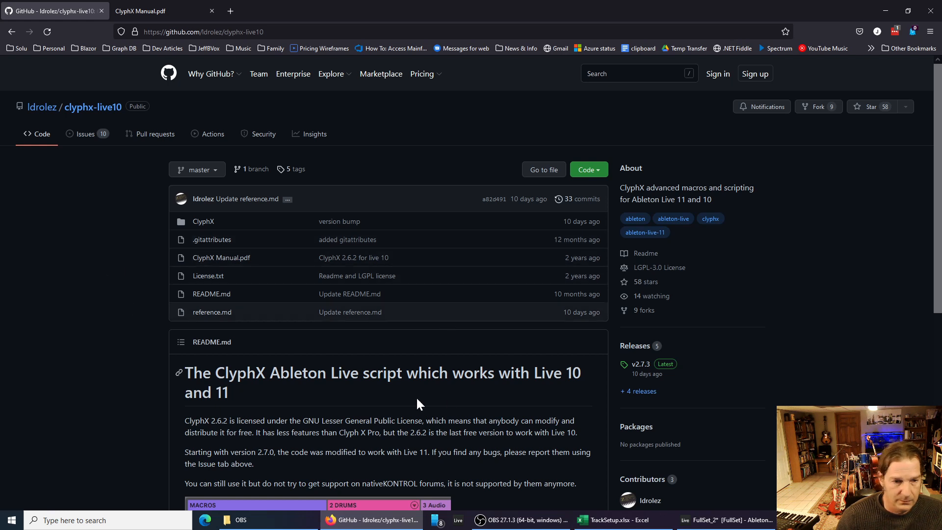
scroll(417, 403, "down", 3)
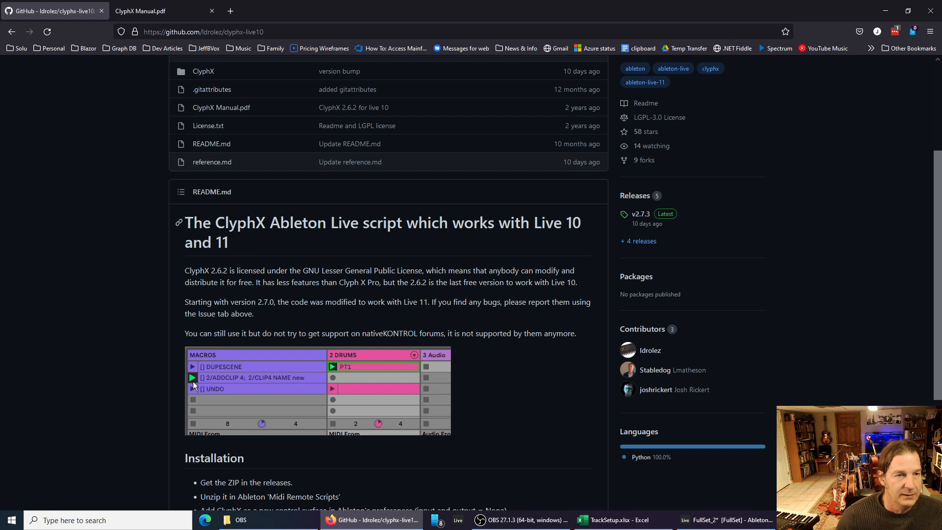
scroll(172, 247, "up", 1)
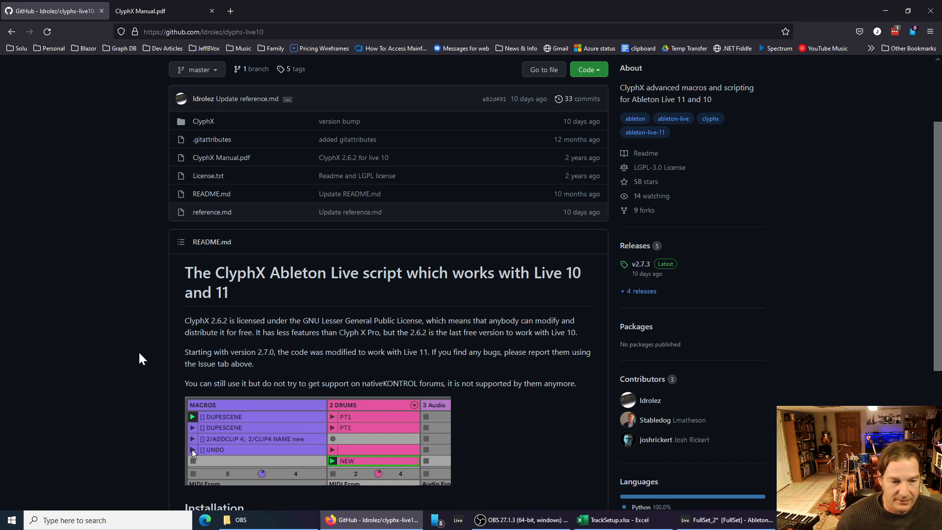
scroll(122, 332, "down", 3)
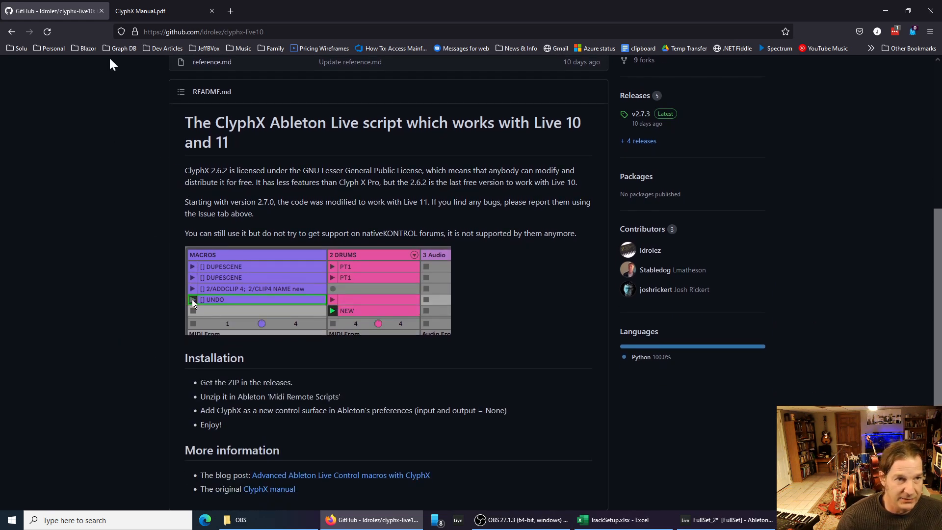
Step: Open ClyphX Manual.pdf and look through the Global Actions tables in its Action Reference
left_click(160, 11)
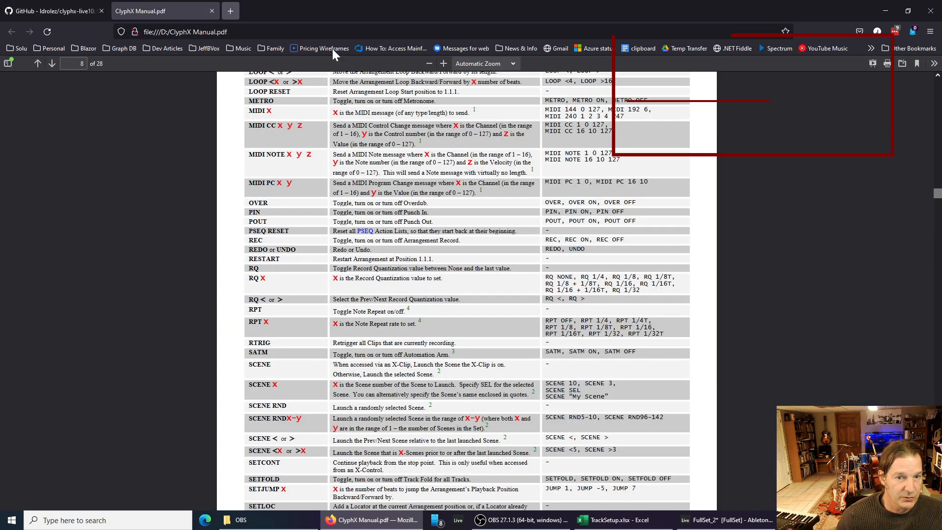
scroll(330, 289, "up", 5)
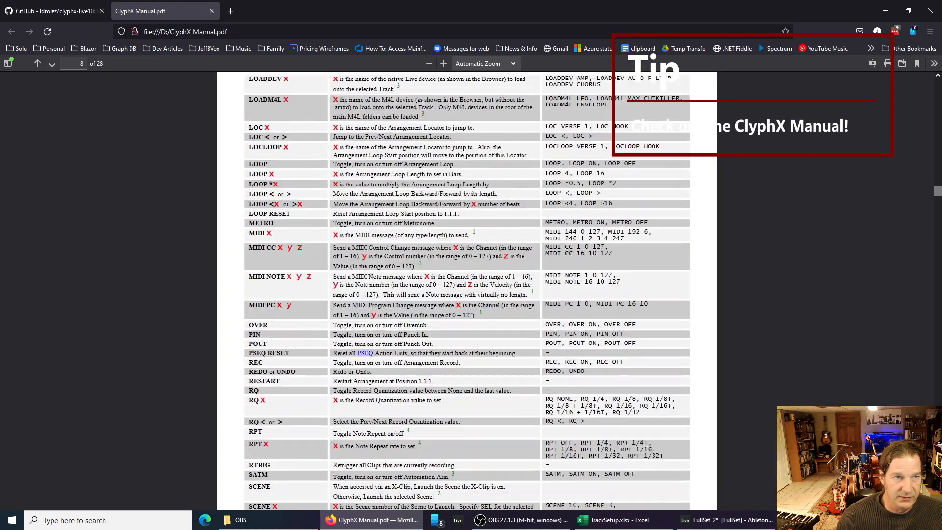
scroll(420, 384, "up", 13)
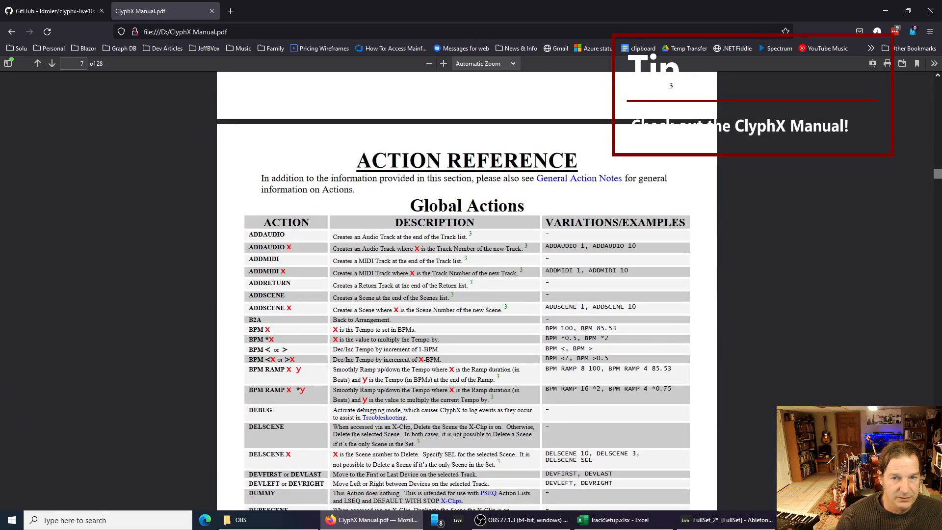
scroll(310, 340, "down", 4)
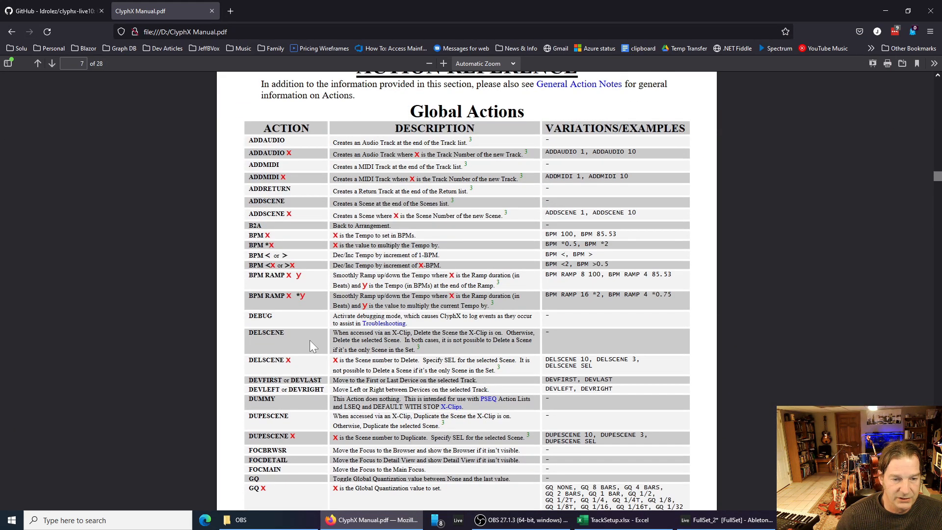
scroll(301, 295, "down", 4)
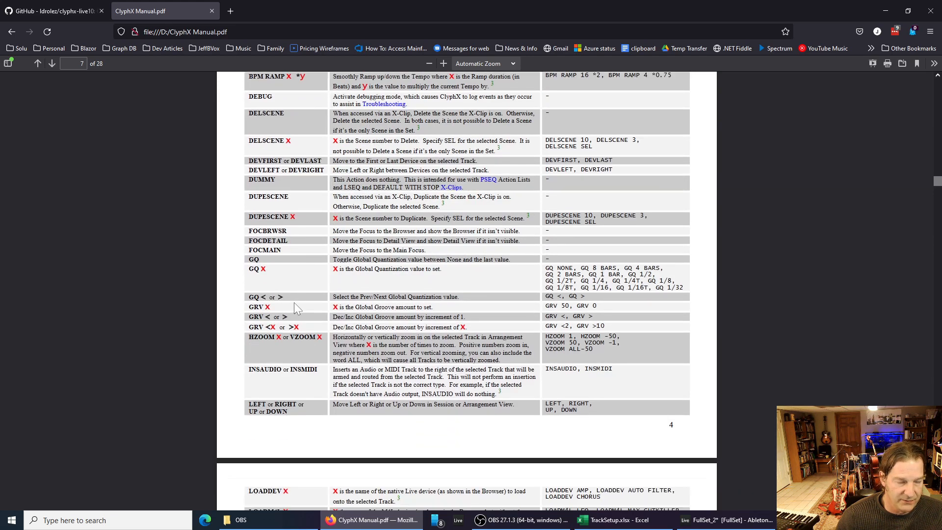
scroll(296, 305, "down", 13)
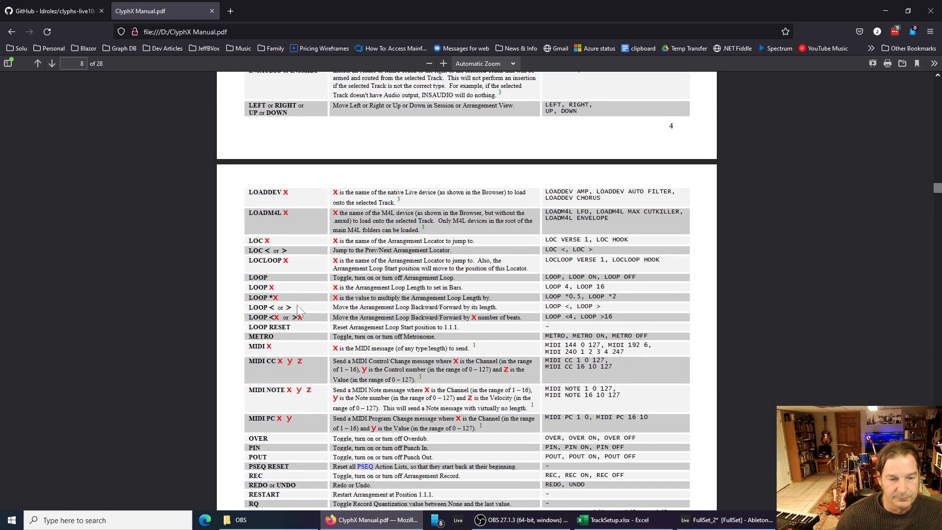
Step: Look through the rest of the manual's Global Actions tables and the start of the Track Actions table
scroll(301, 315, "down", 6)
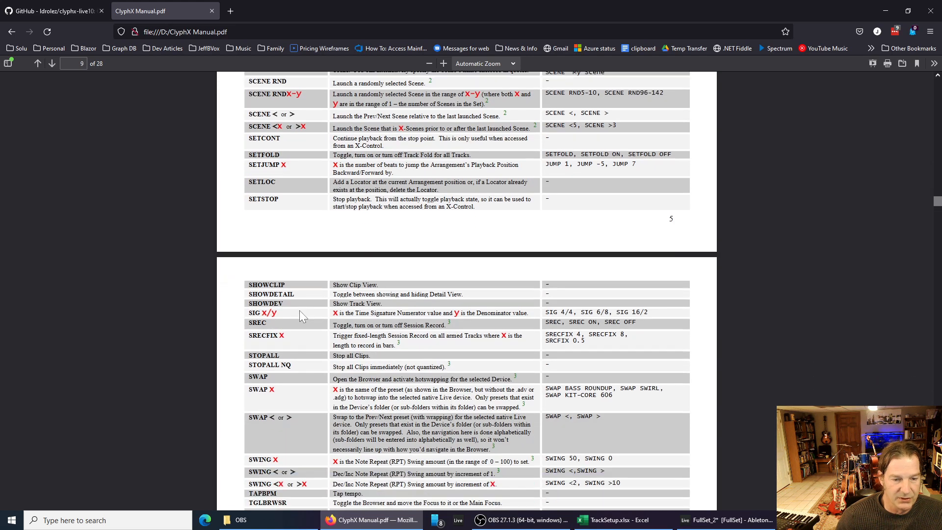
scroll(305, 310, "down", 1)
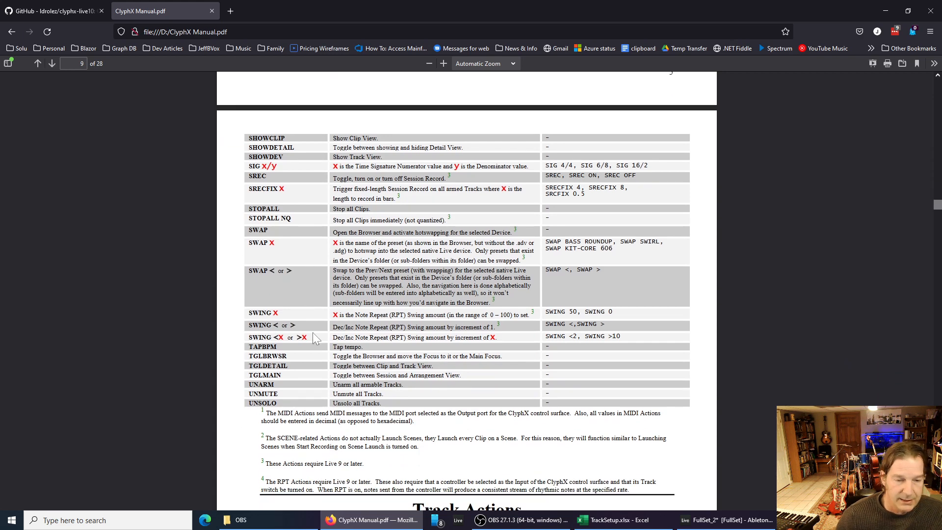
scroll(301, 352, "down", 6)
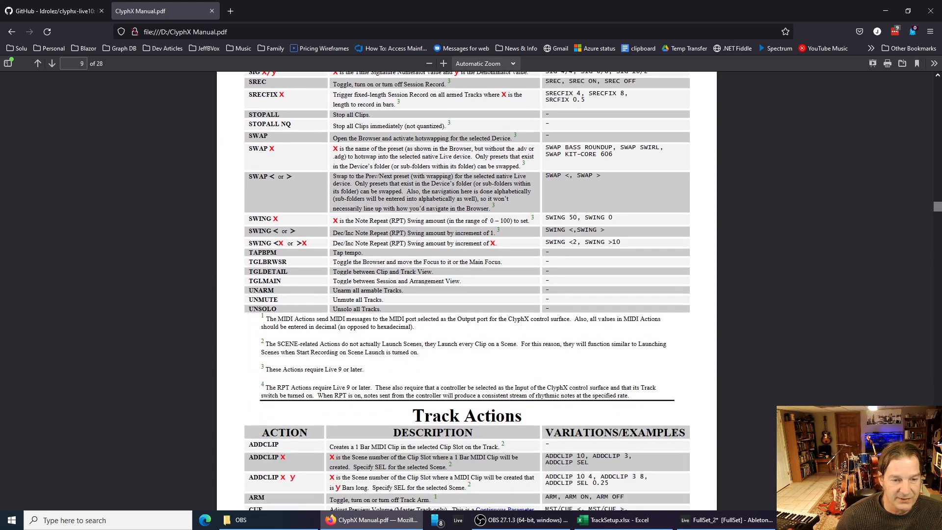
scroll(302, 352, "down", 5)
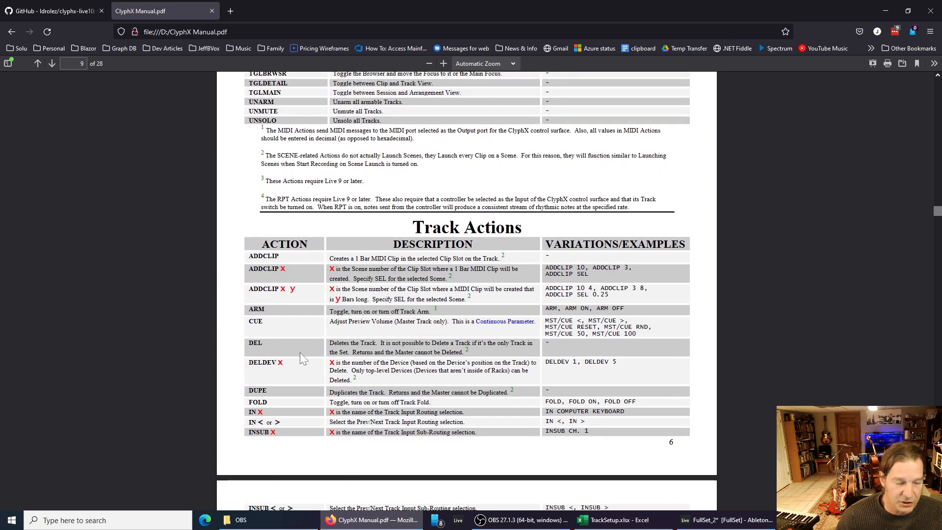
scroll(296, 347, "down", 1)
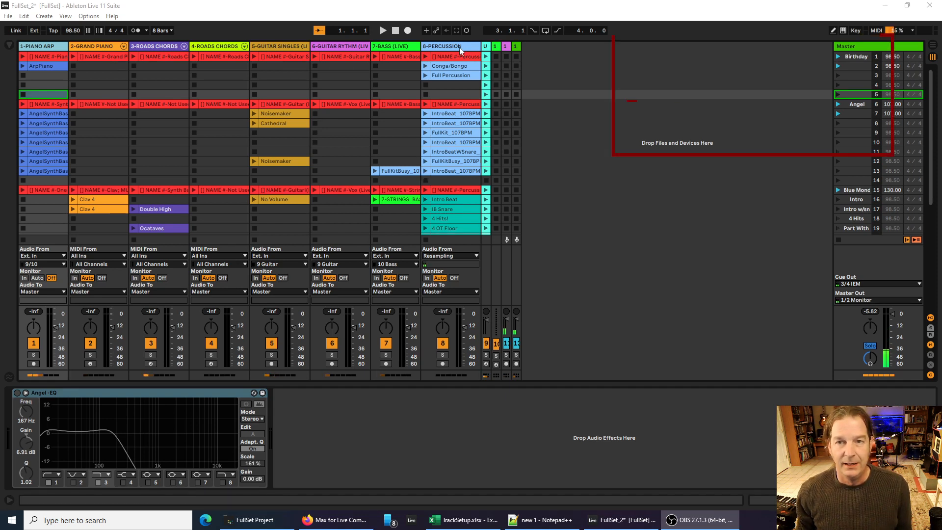
Step: Copy the Birthday scene's Piano Arp clip script, from "[] NAME #-Piano Arp;" through "PUSH MODE SESSION;", into the blank Notepad++ document
left_click(53, 57)
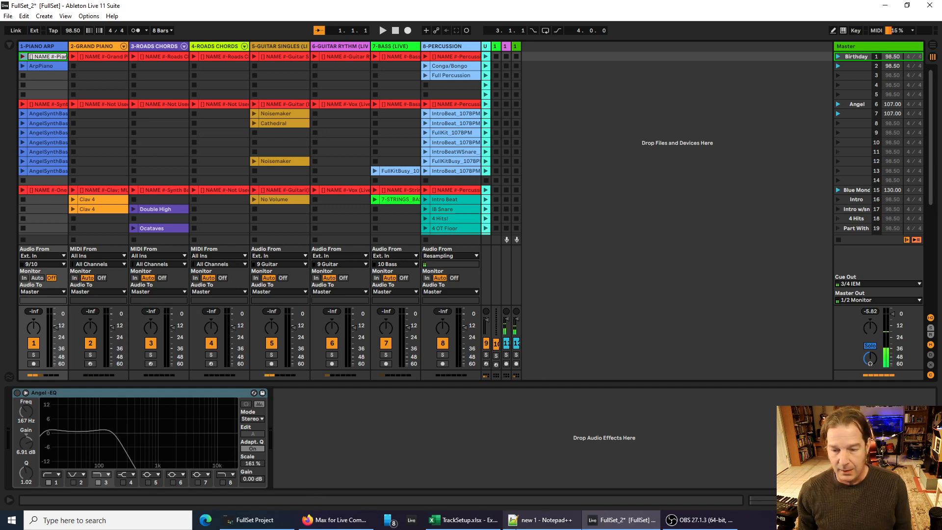
left_click(540, 520)
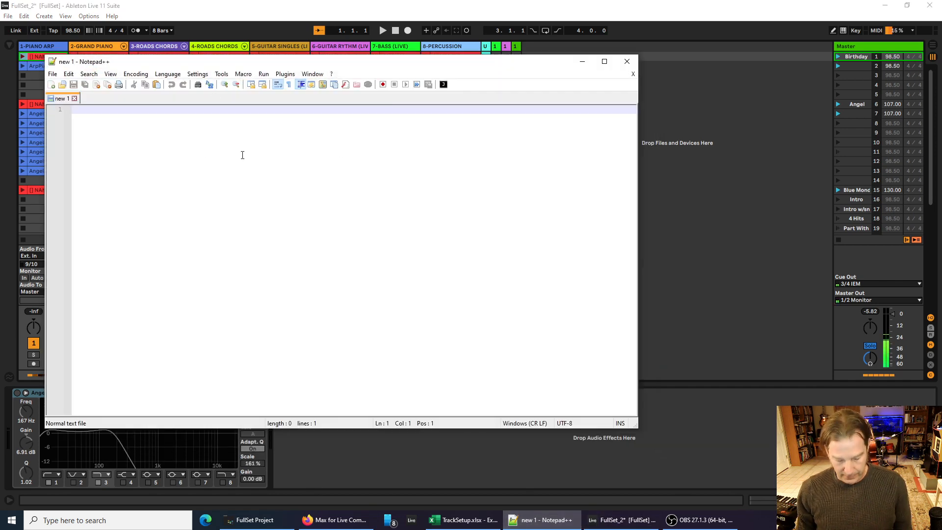
type("[] NAME #-Piano Arp; GQ 8 Bars; MUTE OFF; STOPALL NQ; SETSTOP; RESTART; PUSH MSG Birthday Is Ready; VOL 64; SRECFIX 8; DEV OFF; PUSH MODE SESSION;")
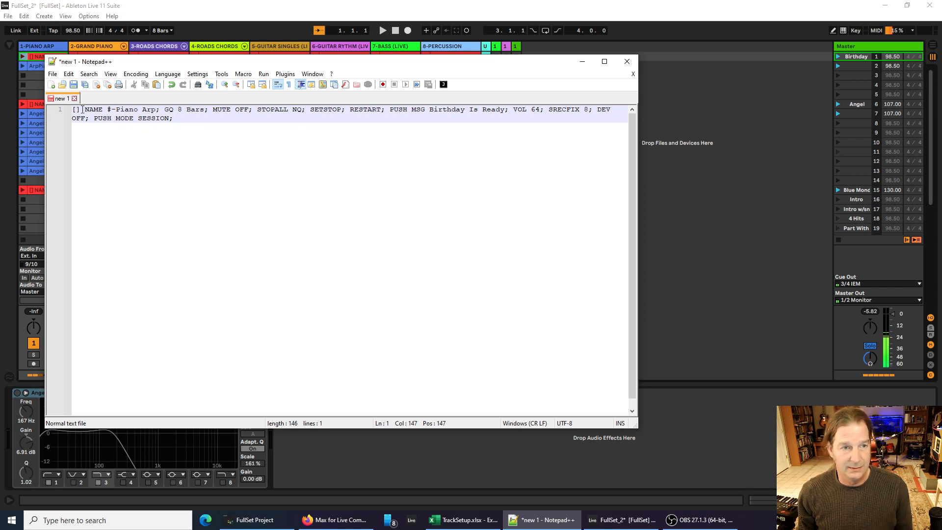
Step: Highlight the opening "[]" brackets at the start of the ClyphX script
left_click_drag(83, 109, 72, 108)
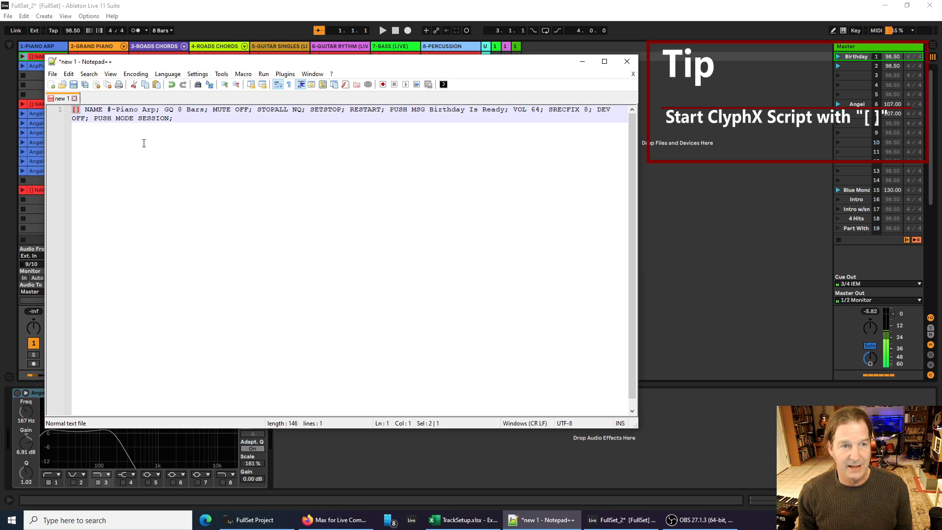
left_click(81, 109)
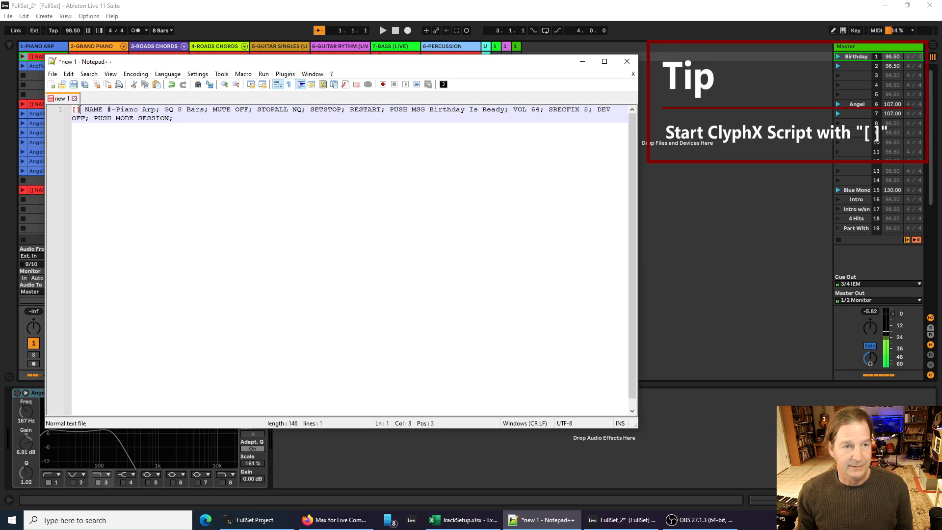
key("Home")
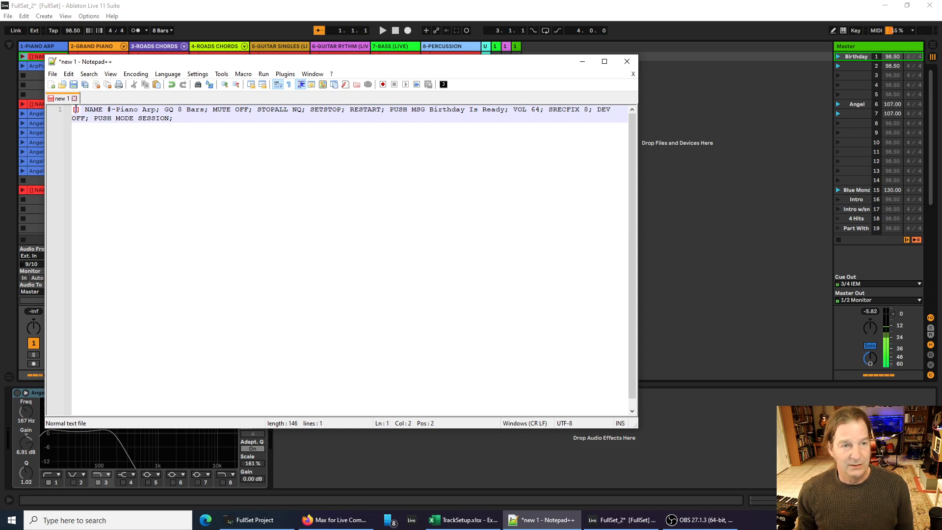
left_click_drag(81, 109, 72, 109)
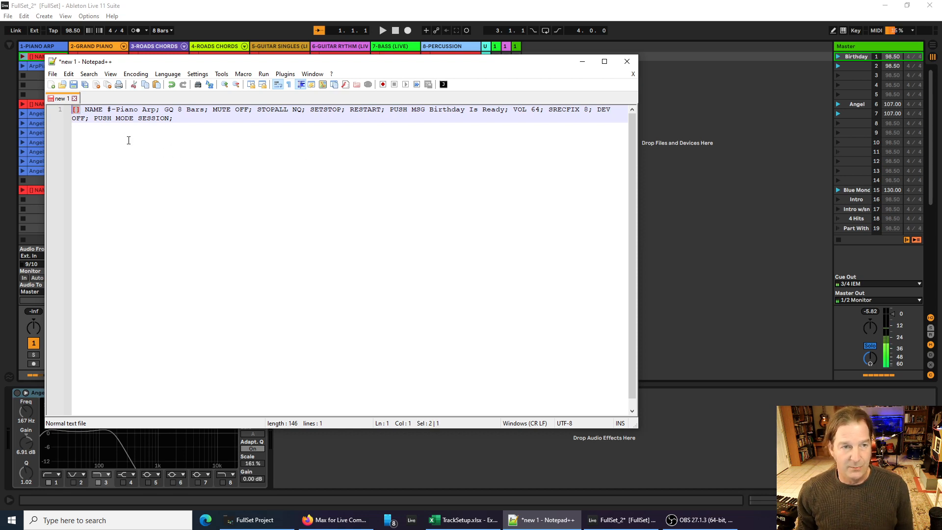
left_click(81, 109)
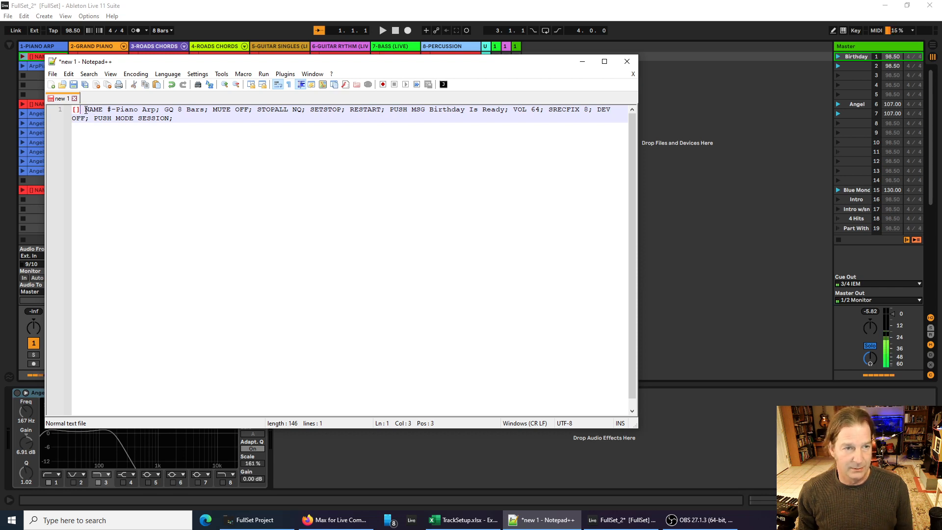
Step: Highlight the "NAME #-Piano Arp" command, its NAME keyword and the # symbol in the script
left_click_drag(86, 110, 158, 109)
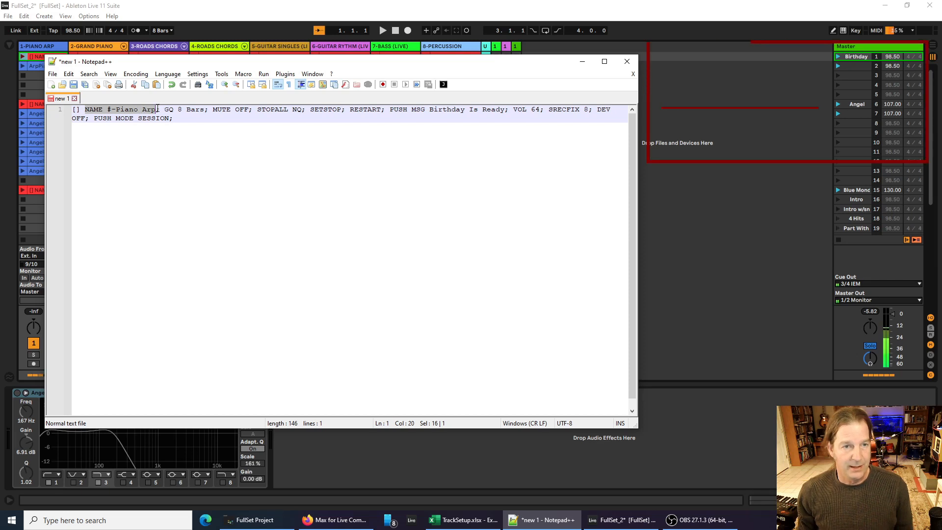
left_click(157, 110)
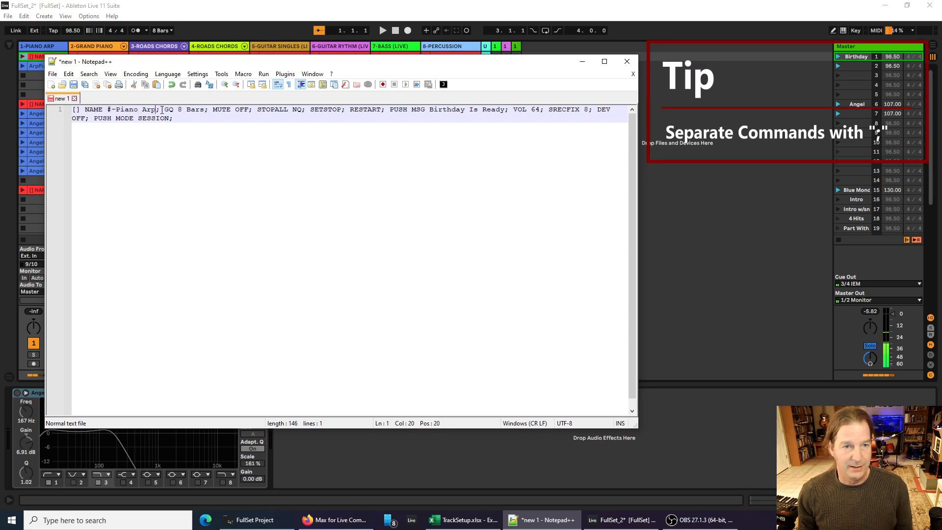
left_click_drag(85, 109, 103, 109)
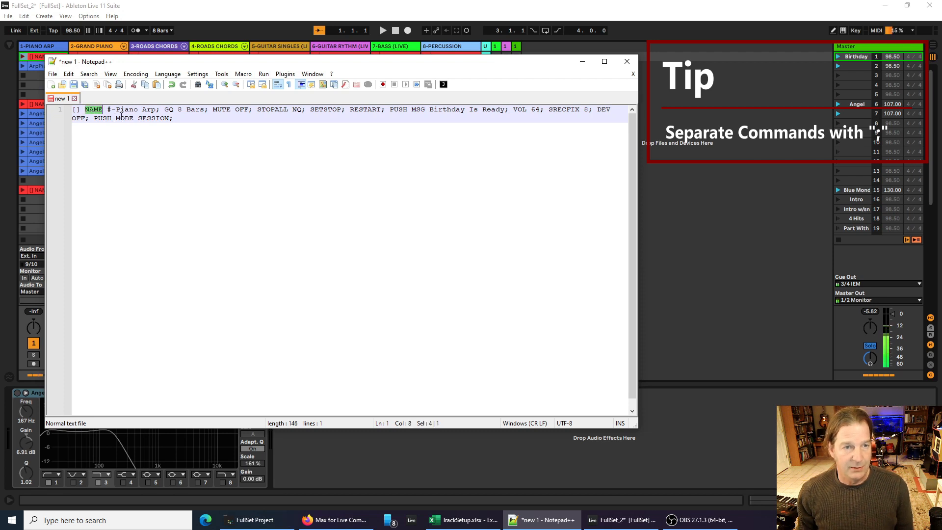
left_click_drag(107, 109, 112, 109)
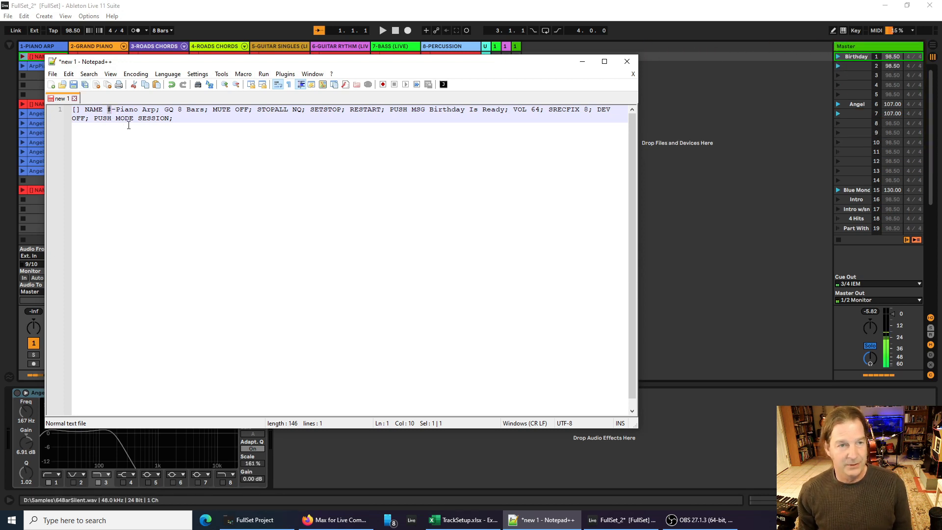
Step: Switch to Ableton Live, move the Piano Arp track behind Grand Piano, and return it to first place
left_click_drag(156, 63, 183, 87)
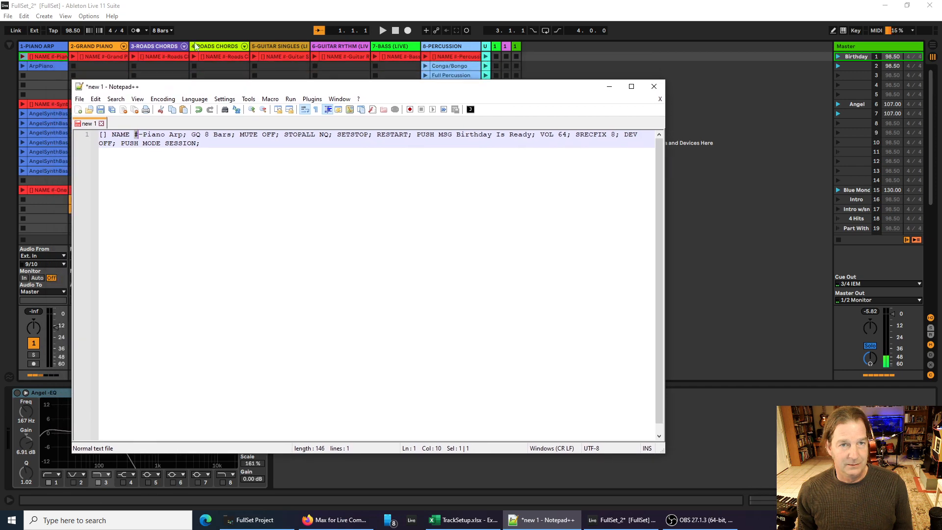
left_click(213, 26)
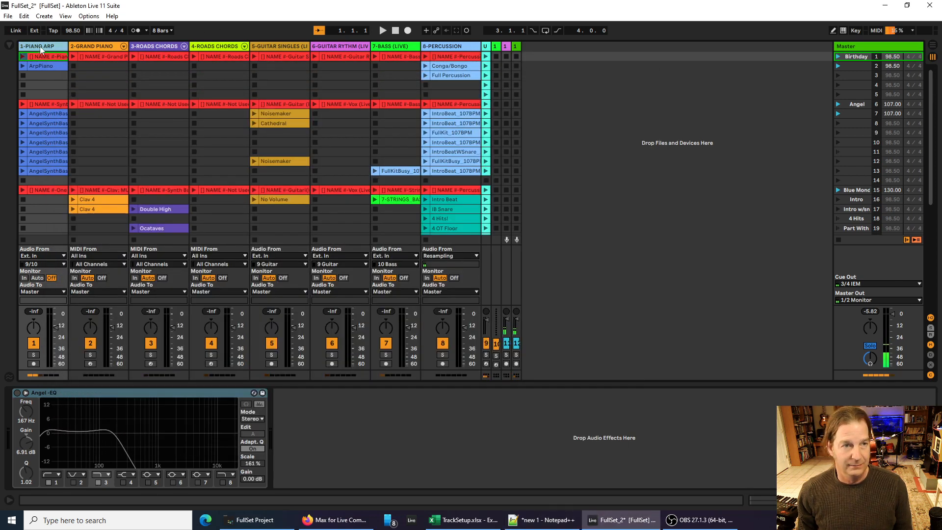
left_click_drag(40, 47, 121, 54)
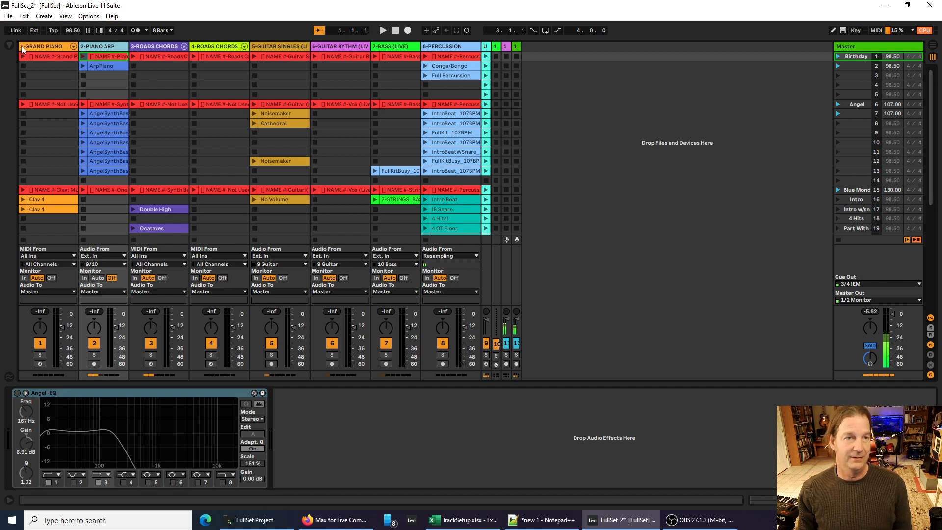
left_click_drag(110, 48, 38, 47)
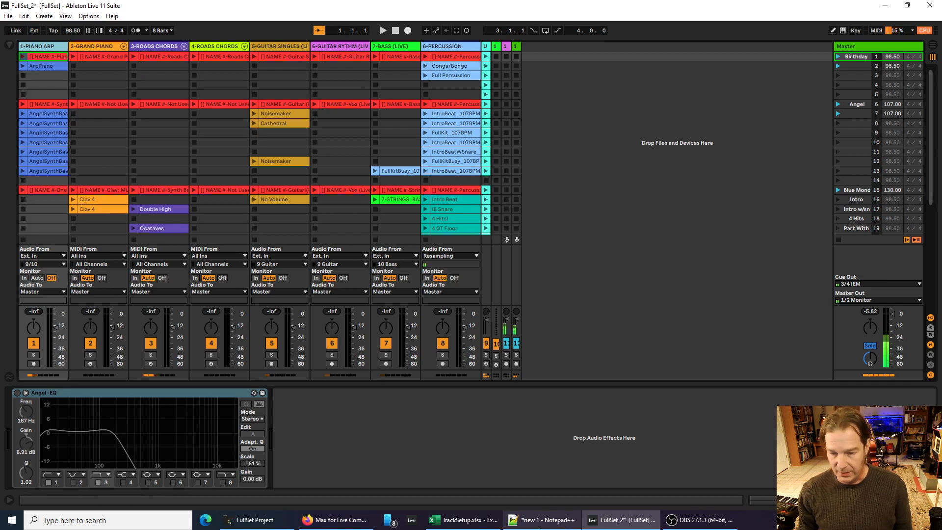
Step: Switch to Notepad++ and highlight GQ in the script's "GQ 8 Bars" action
mouse_move(543, 525)
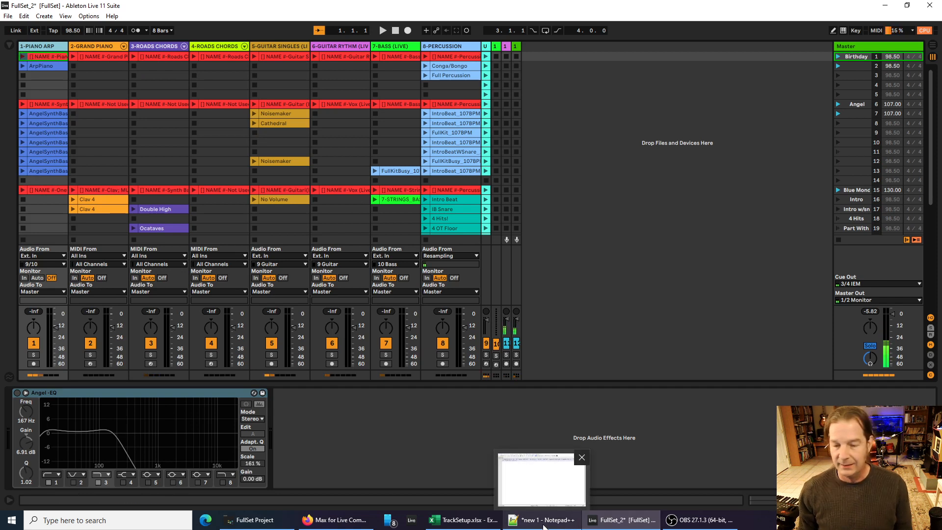
left_click(542, 522)
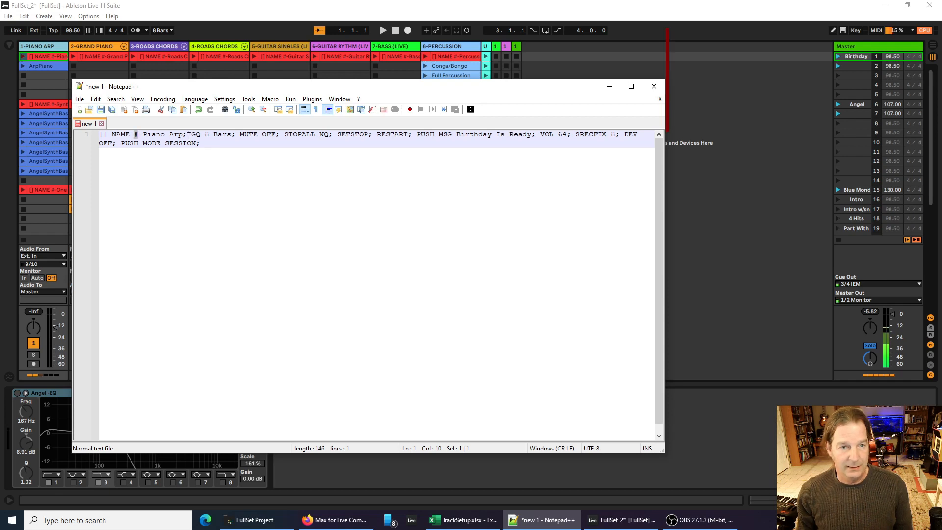
left_click_drag(191, 134, 201, 134)
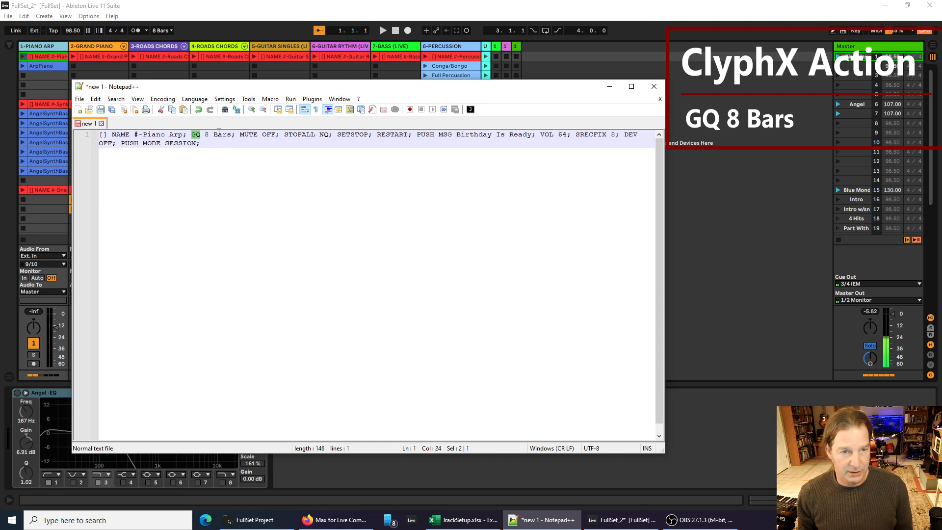
left_click(205, 134)
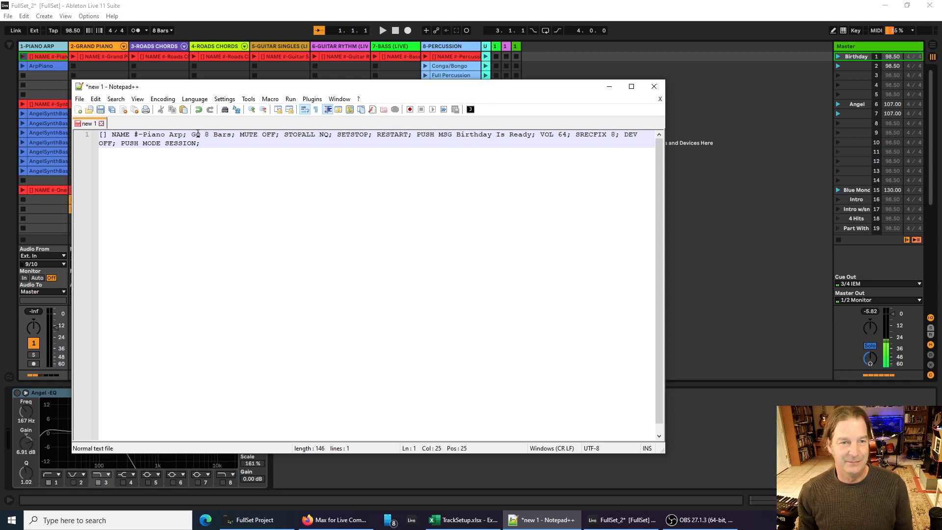
Step: Highlight the script's "MUTE OFF" action and its OFF argument
left_click_drag(205, 134, 273, 135)
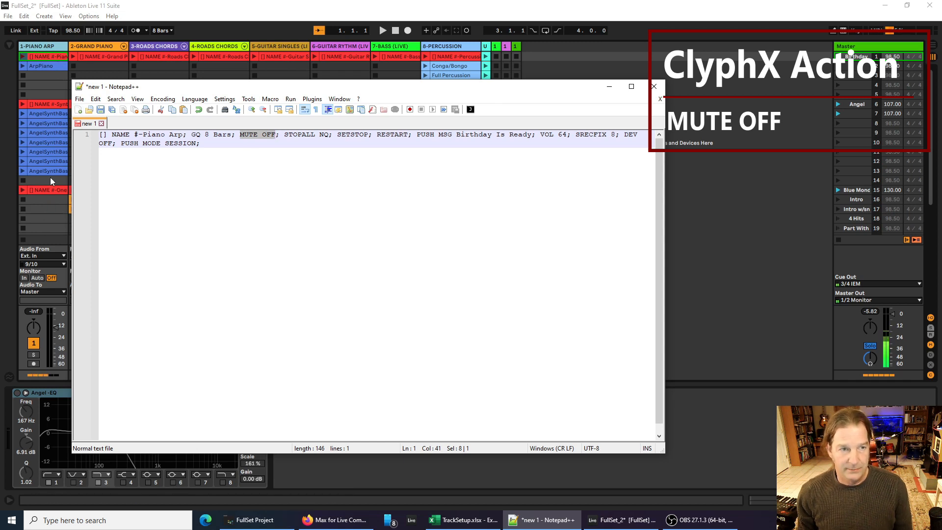
left_click(251, 136)
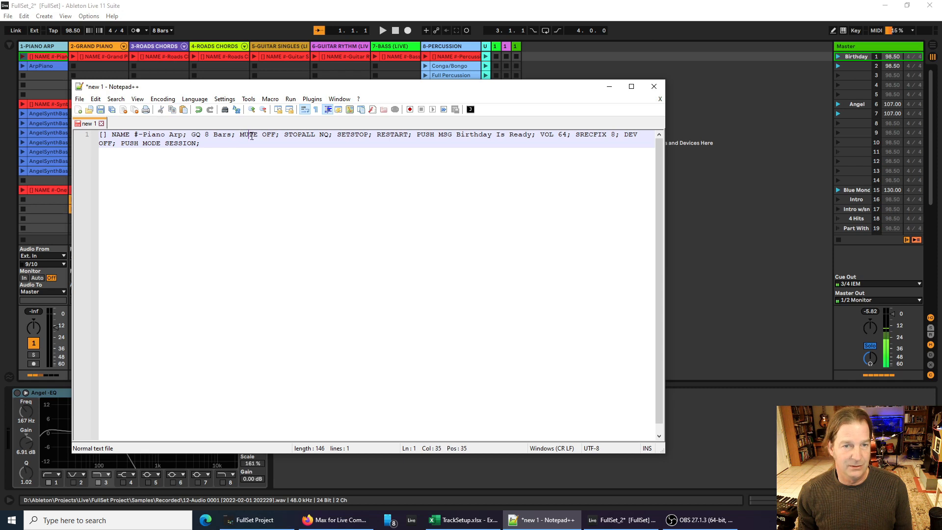
double_click(267, 136)
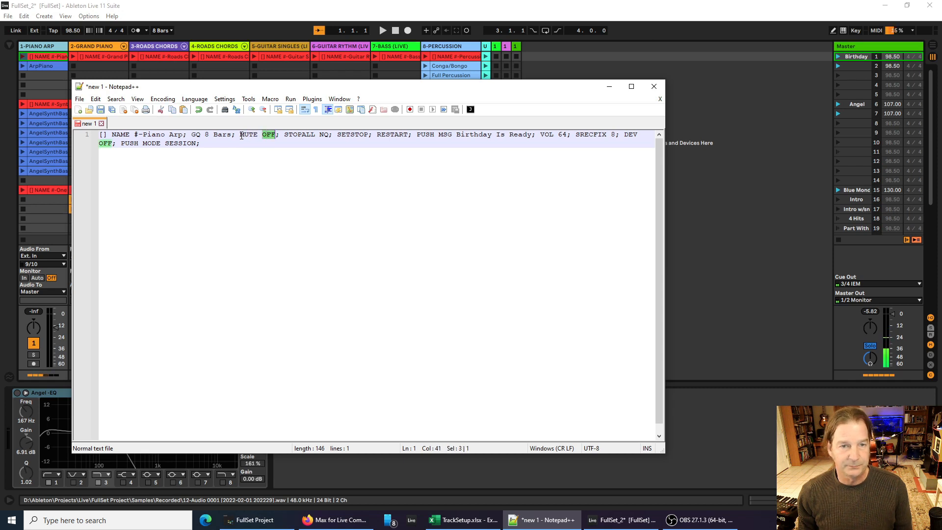
left_click_drag(241, 135, 275, 134)
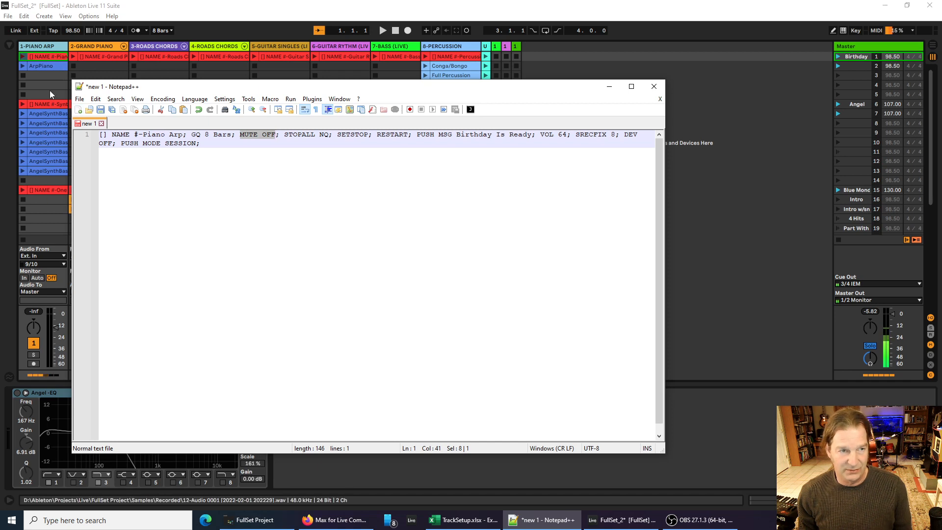
double_click(244, 134)
left_click(265, 134)
double_click(266, 133)
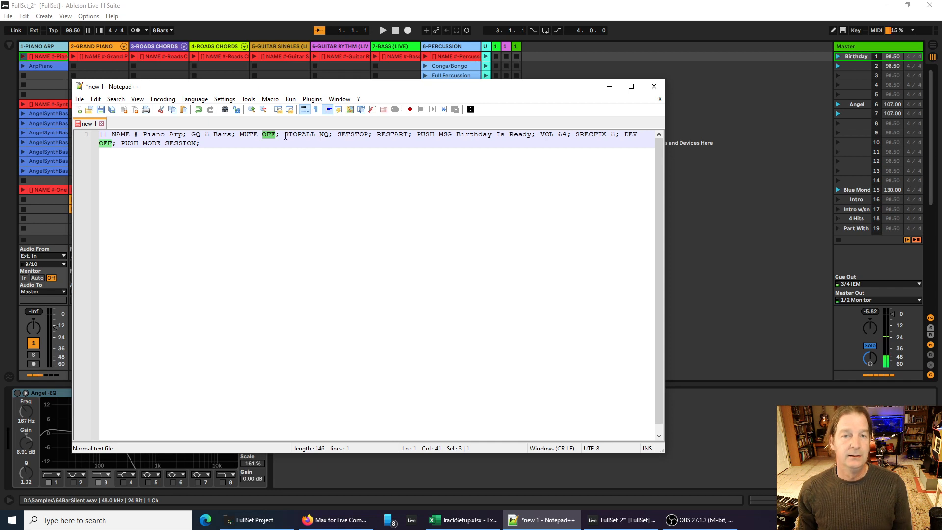
Step: Highlight the "STOPALL NQ" action, the "8 Bars" quantization value and the SETSTOP action in the script
left_click_drag(285, 135, 330, 136)
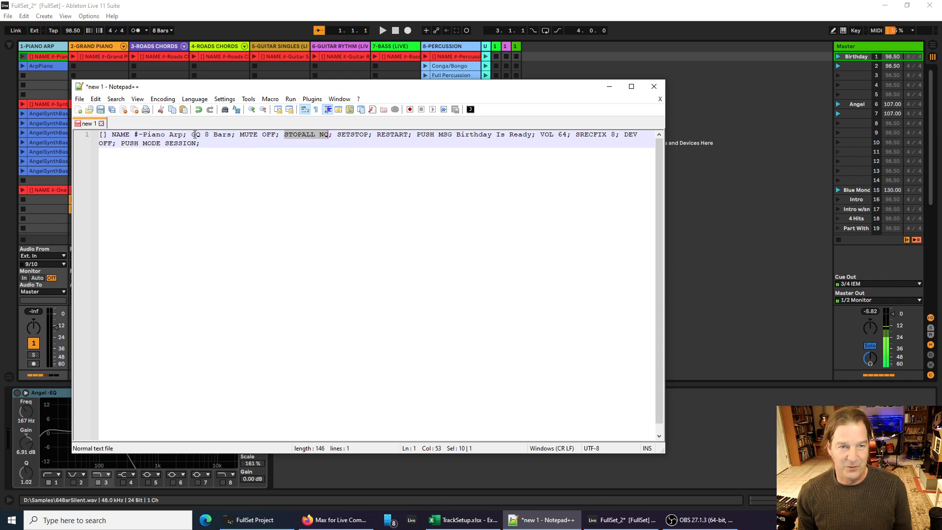
left_click_drag(204, 134, 233, 138)
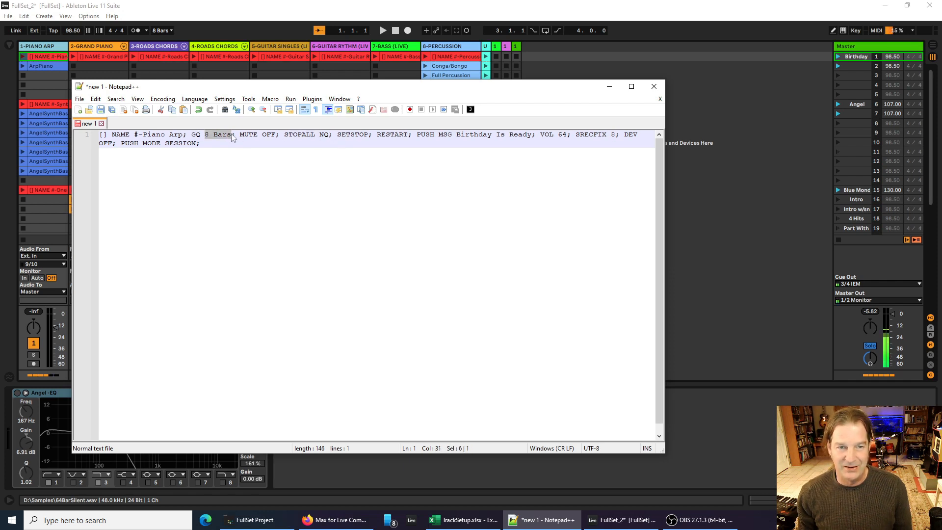
double_click(355, 134)
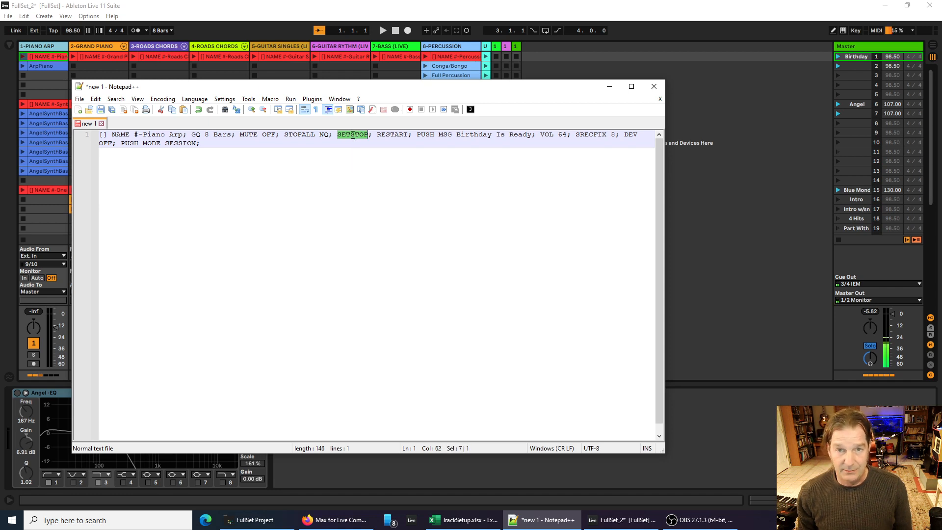
left_click_drag(283, 134, 360, 137)
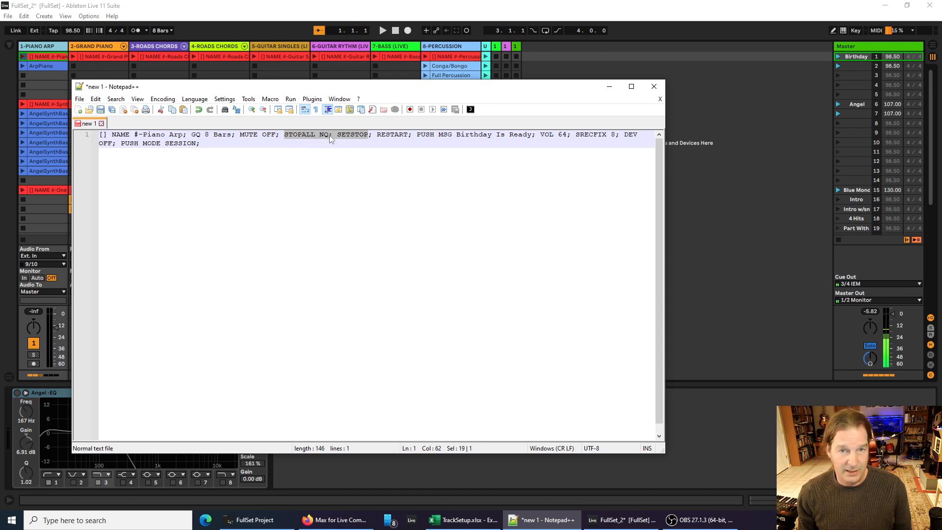
double_click(348, 134)
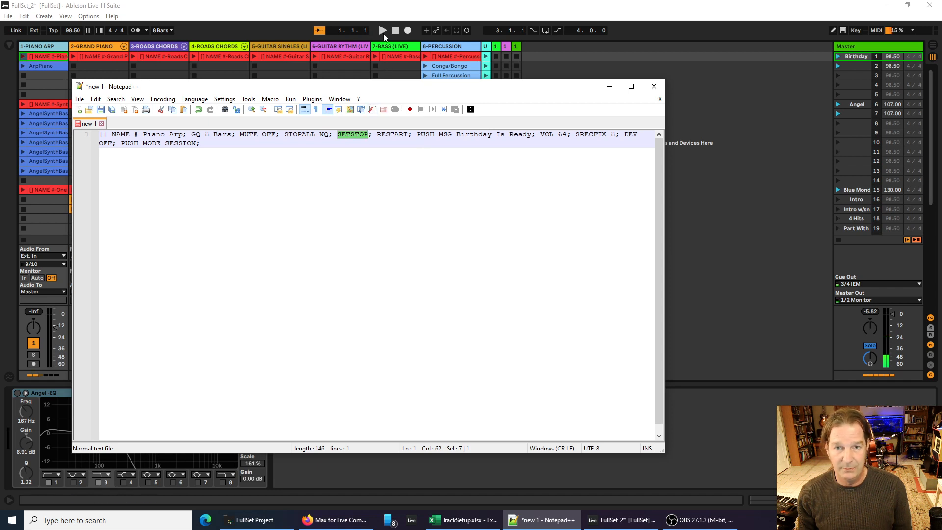
Step: Highlight the script's RESTART action, the "PUSH MSG Birthday Is Ready" action and the word Birthday in its message
double_click(391, 134)
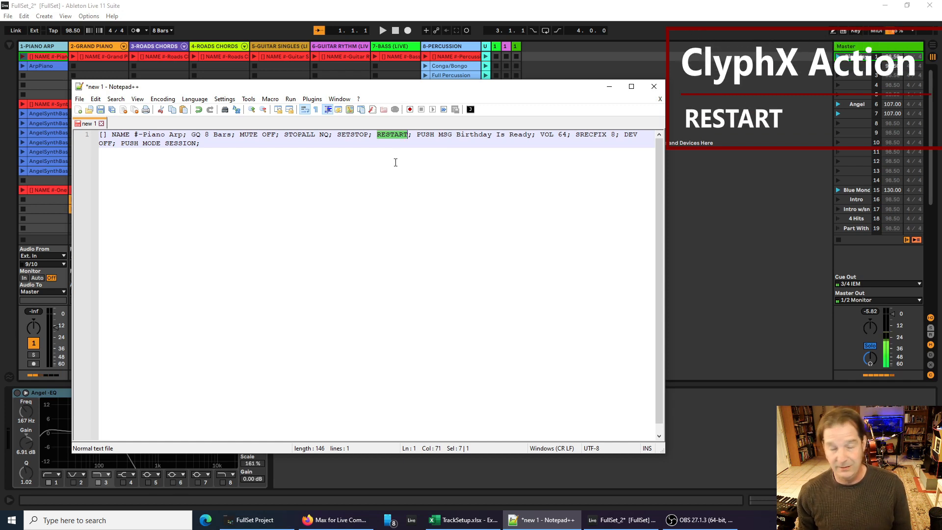
double_click(392, 136)
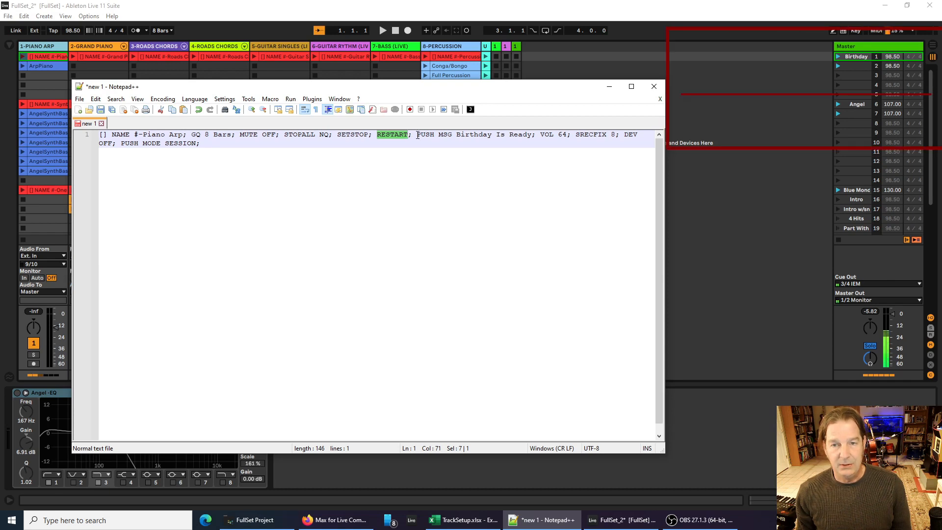
left_click_drag(417, 135, 534, 133)
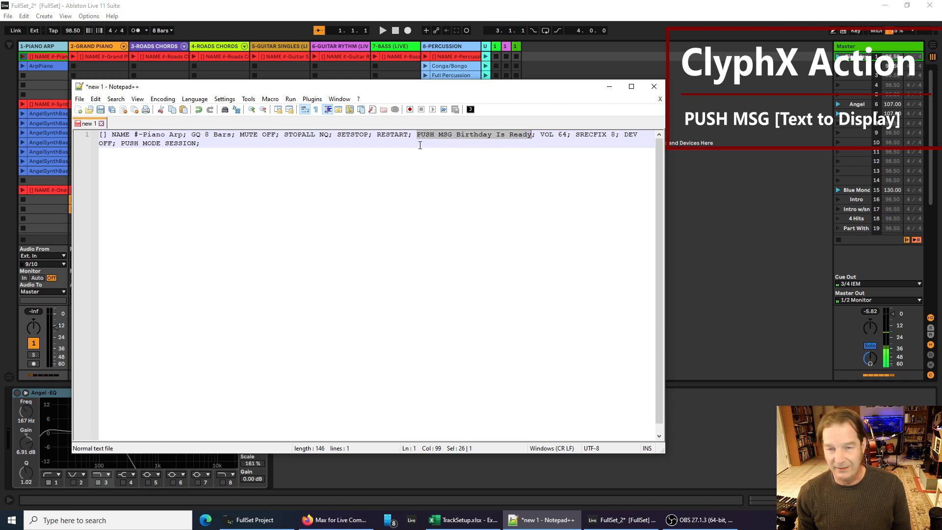
double_click(469, 135)
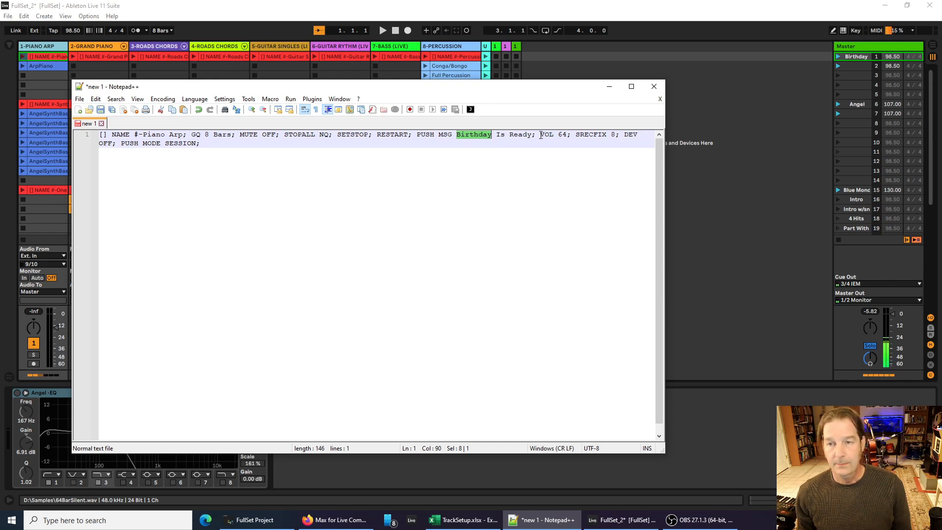
Step: Highlight the script's "VOL 64" and "SRECFIX 8" actions, moving the Notepad++ window clear of the first tracks' mixer controls
left_click_drag(540, 134, 570, 135)
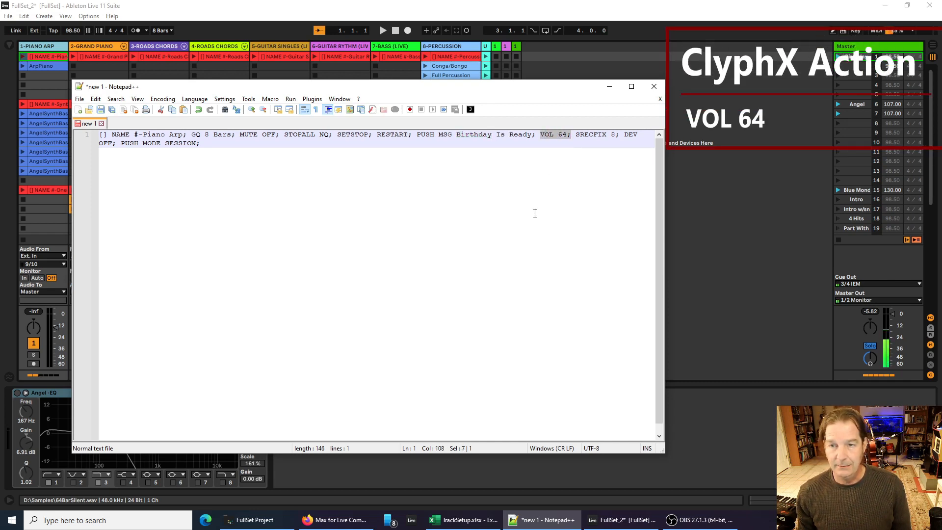
left_click_drag(458, 92, 579, 87)
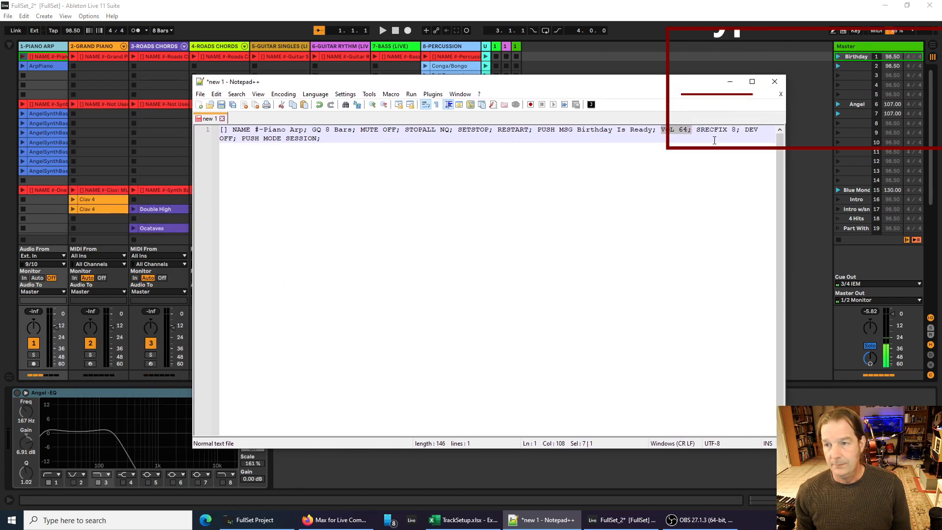
left_click_drag(697, 130, 734, 132)
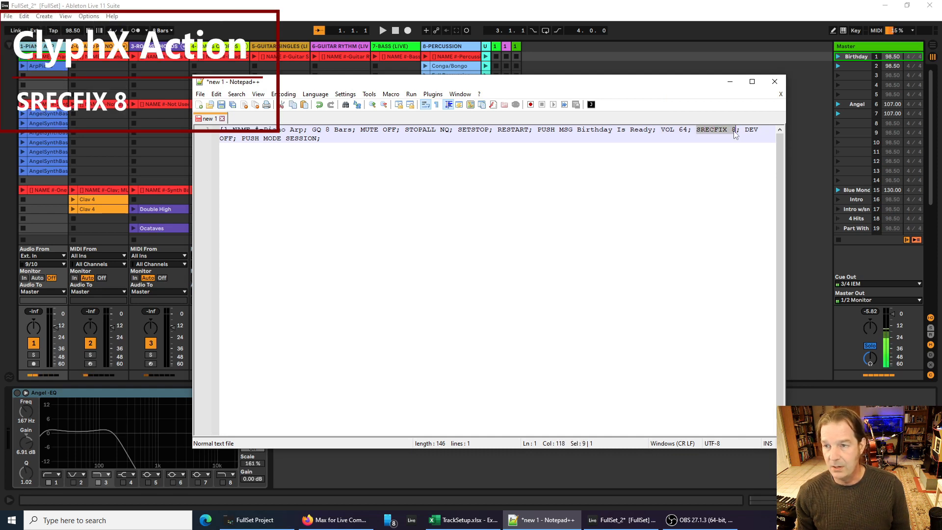
double_click(715, 132)
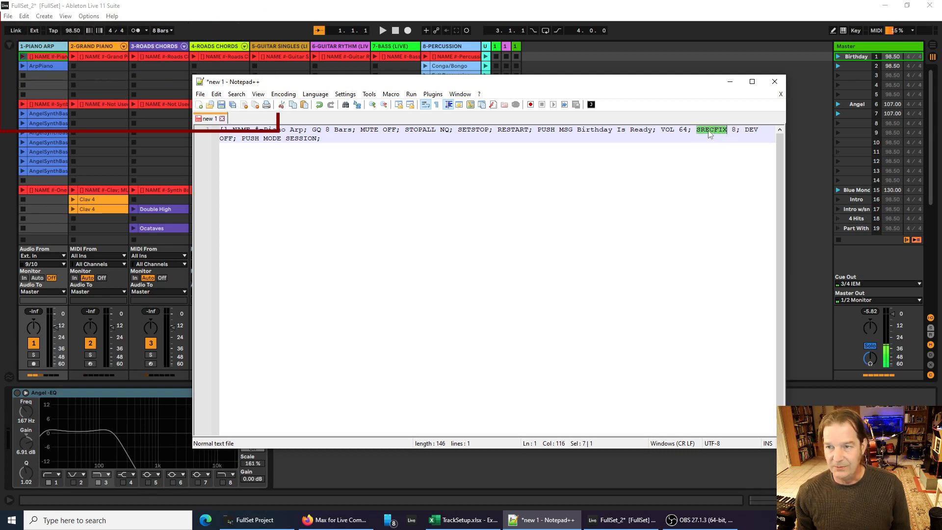
left_click(705, 130)
double_click(705, 130)
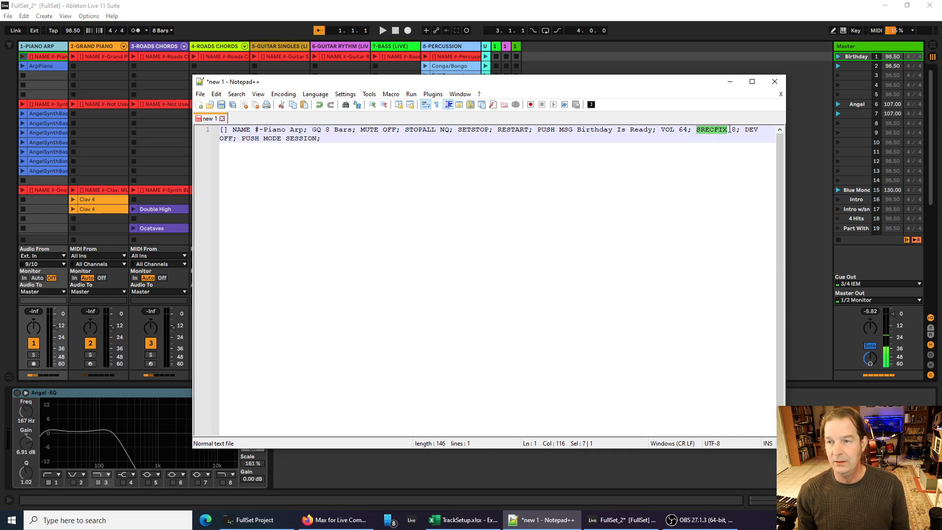
left_click_drag(735, 130, 696, 130)
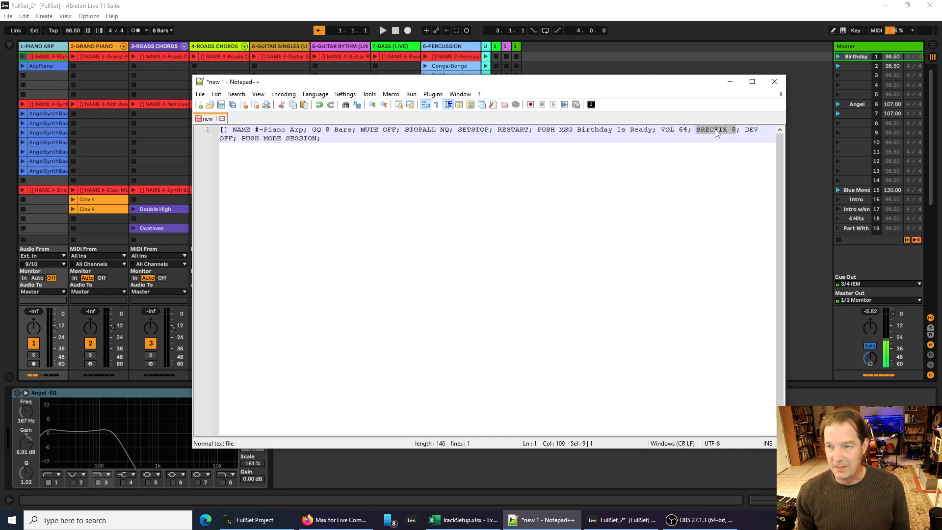
Step: Highlight DEV in the "DEV OFF" action, show the Piano Arp track in Ableton Live, and return to Notepad++
double_click(747, 130)
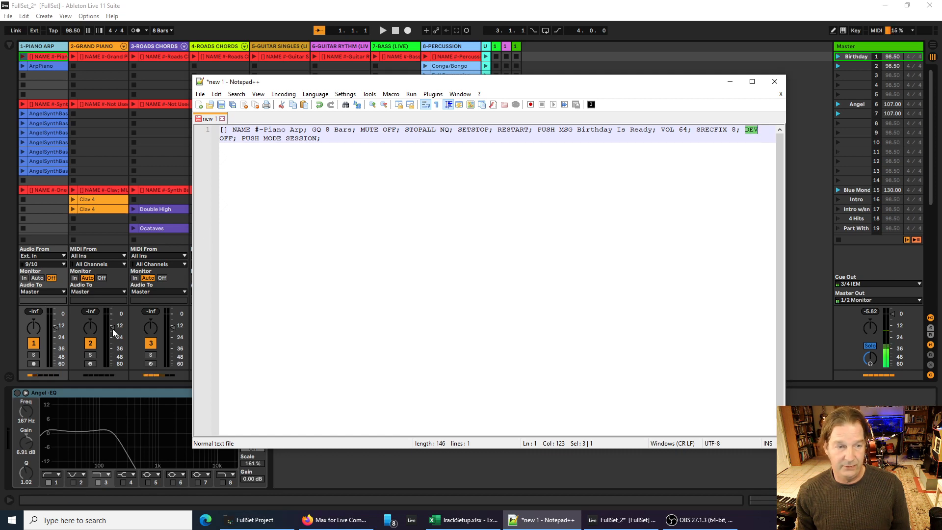
left_click(34, 45)
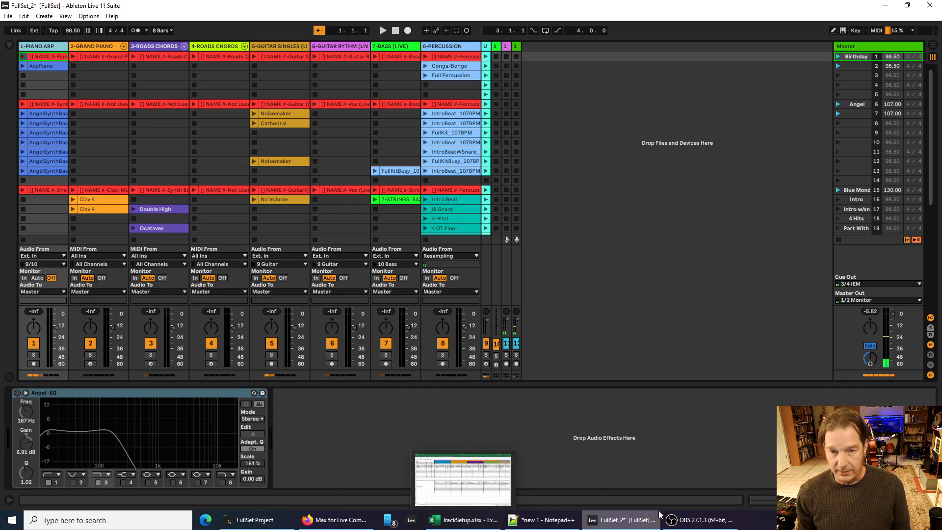
left_click(540, 521)
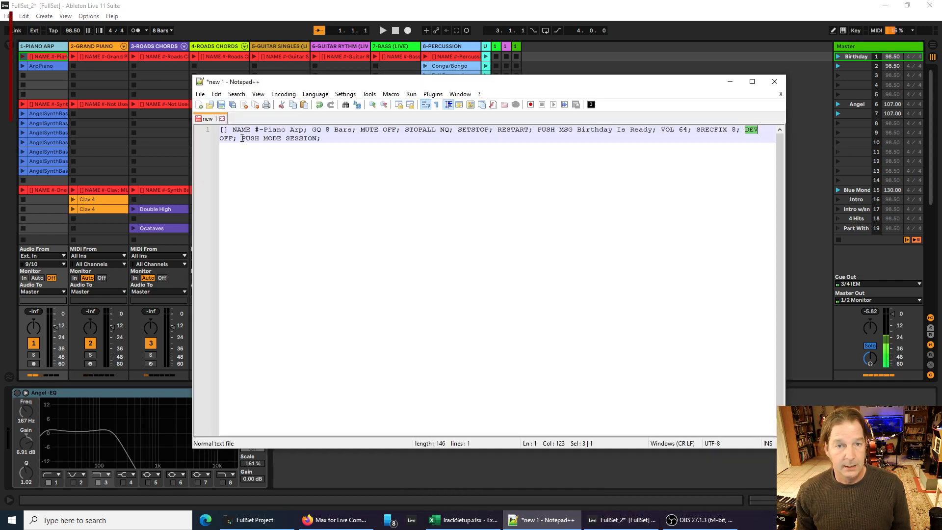
Step: Highlight the script's final "PUSH MODE SESSION" action
left_click_drag(241, 138, 322, 138)
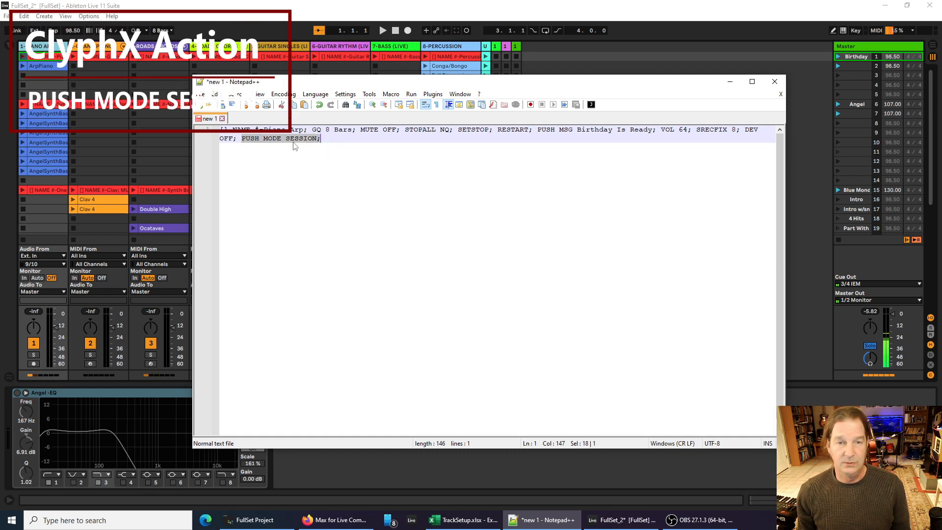
left_click(325, 147)
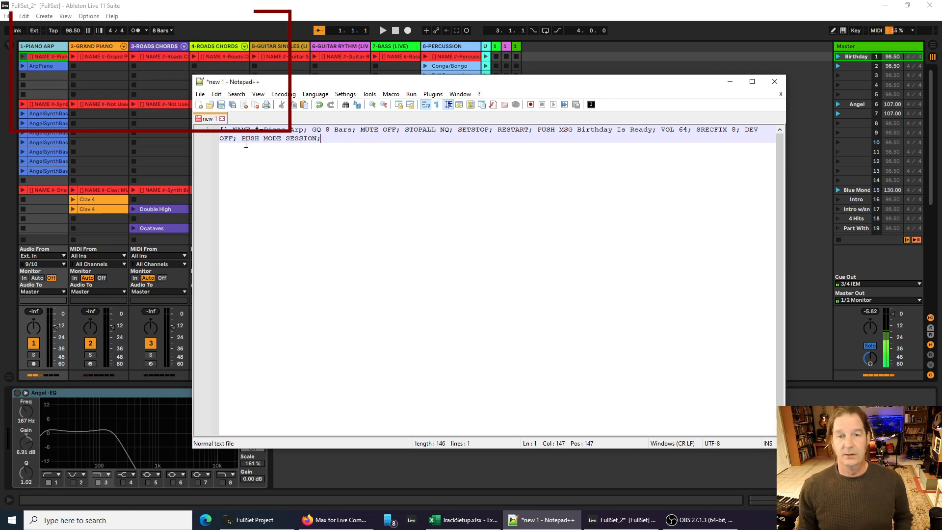
left_click_drag(242, 139, 320, 141)
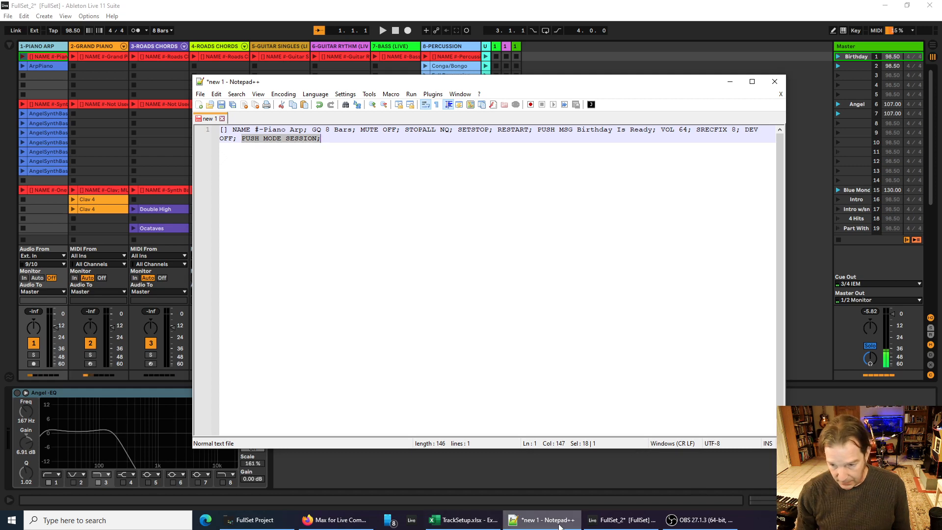
Step: Switch to Firefox, open ClyphX Manual.pdf and search it for "Push" up to the Push Actions section
left_click(336, 520)
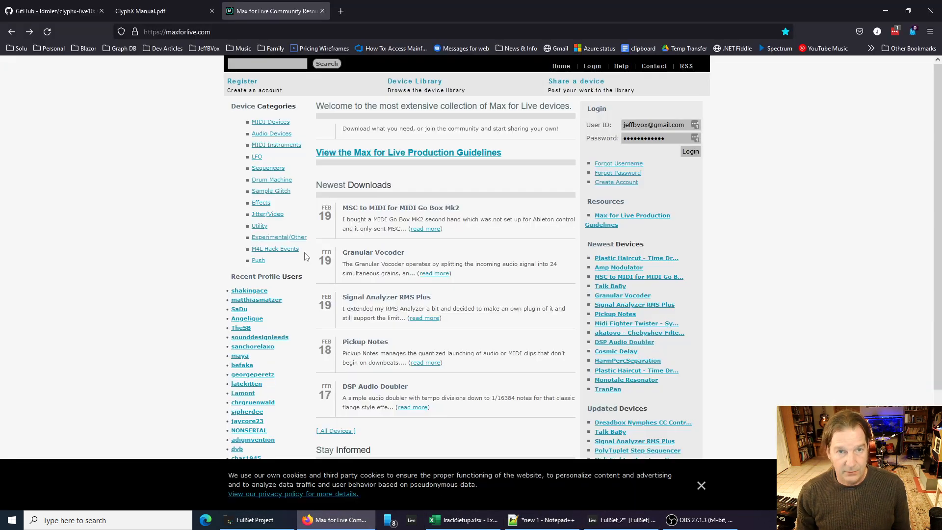
left_click(147, 11)
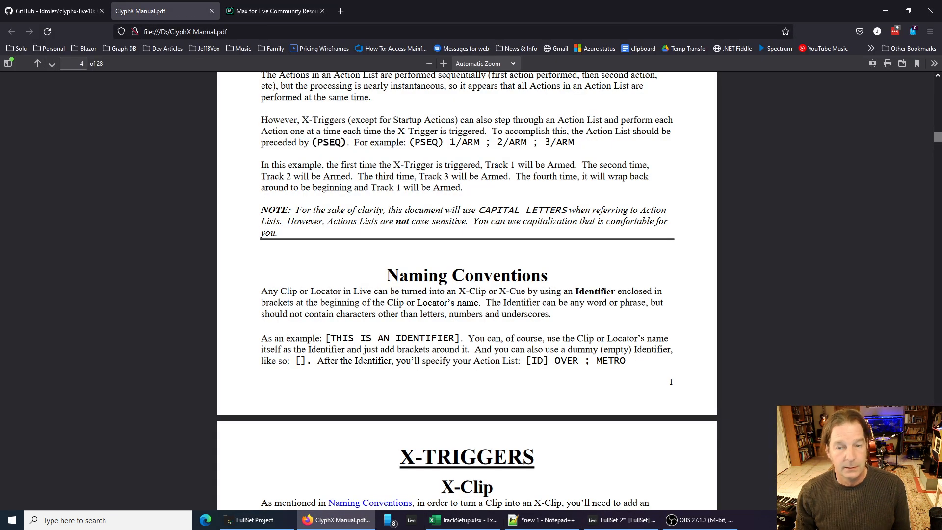
scroll(453, 316, "down", 3)
key("ctrl+f")
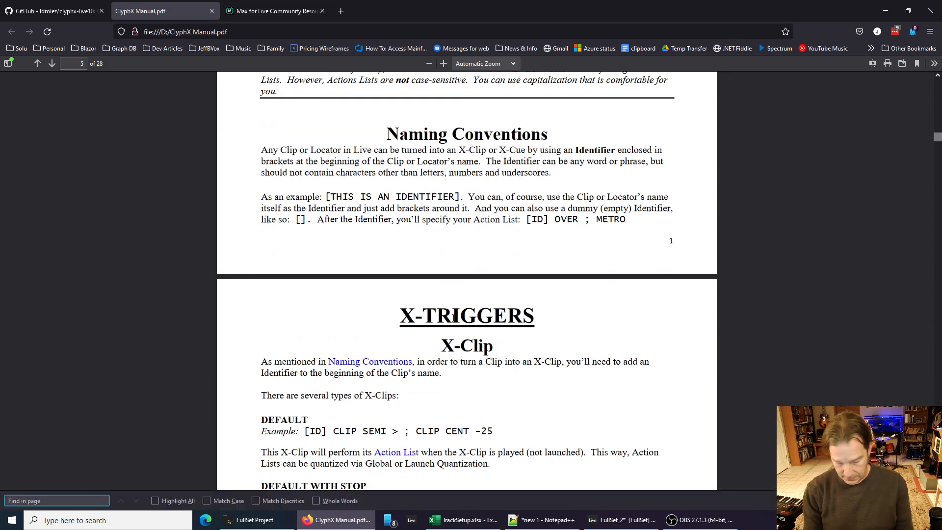
type("Push")
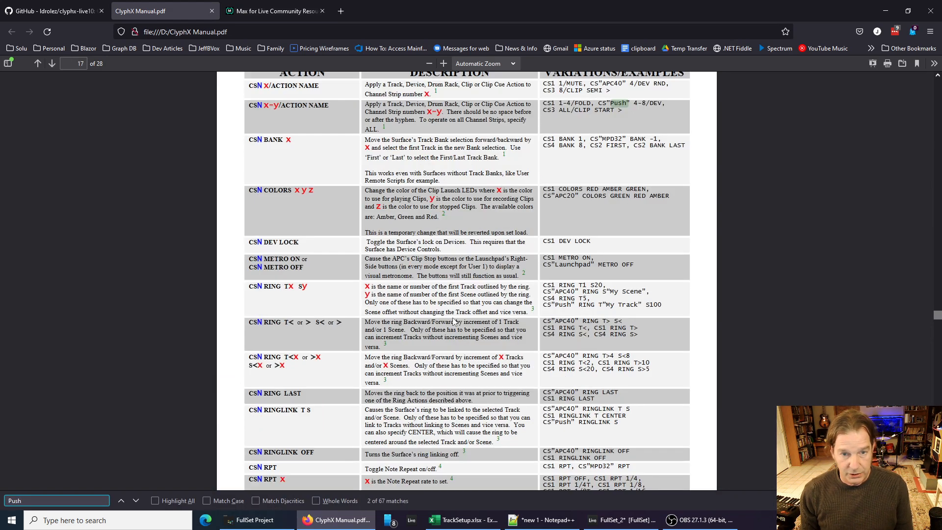
key("Return")
key("Return")
key("Return")
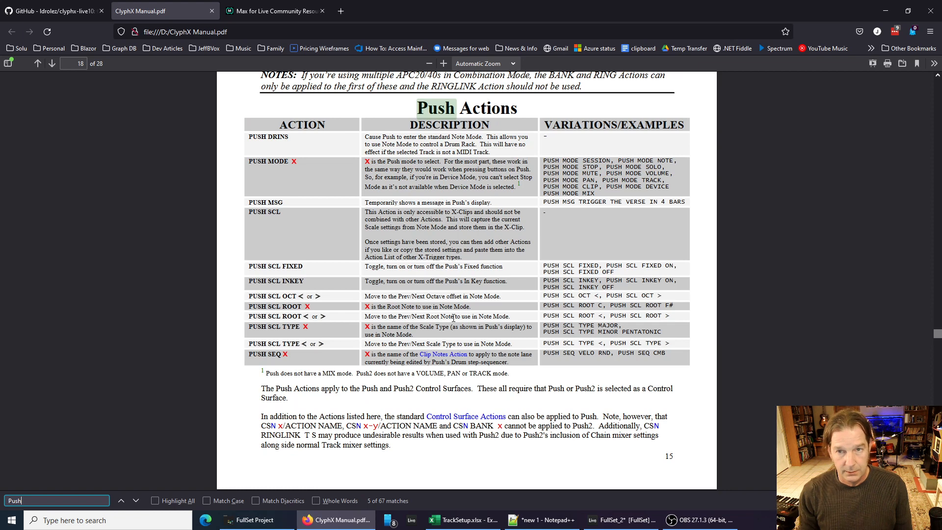
Step: Point out the Push Actions table and highlight the example modes listed for the PUSH MODE action
left_click(432, 112)
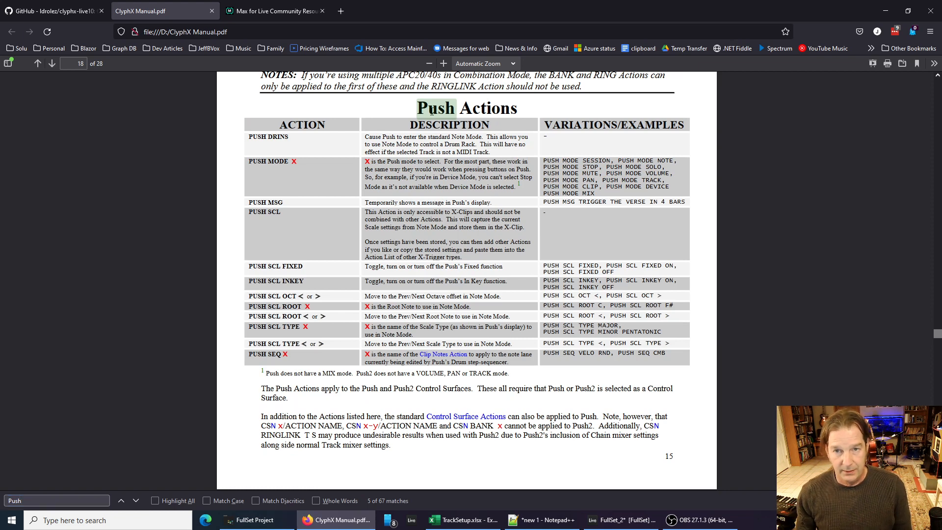
left_click_drag(249, 138, 660, 345)
left_click(294, 146)
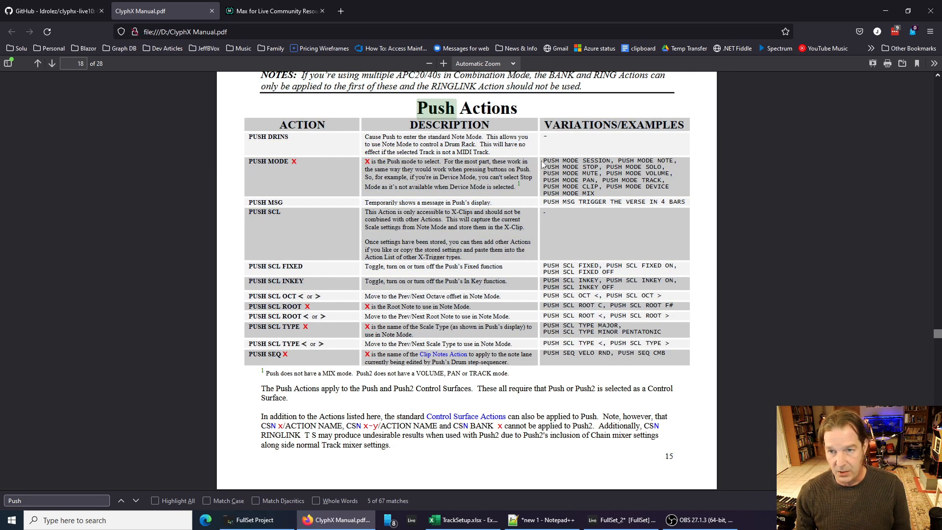
left_click_drag(544, 160, 642, 196)
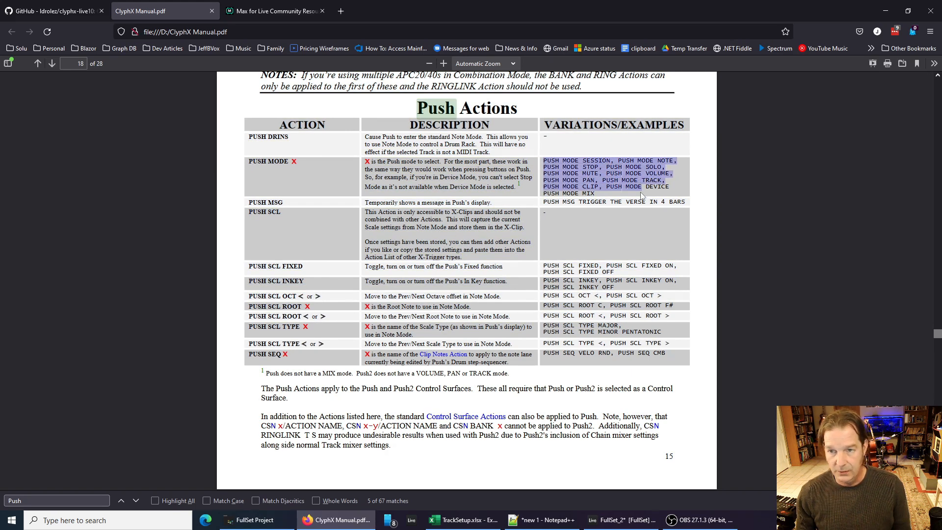
Step: Return to Notepad++ and highlight the whole script, its "GQ 8 Bars" action, and the "STOPALL NQ; SETSTOP; RESTART;" actions
key("alt+Tab")
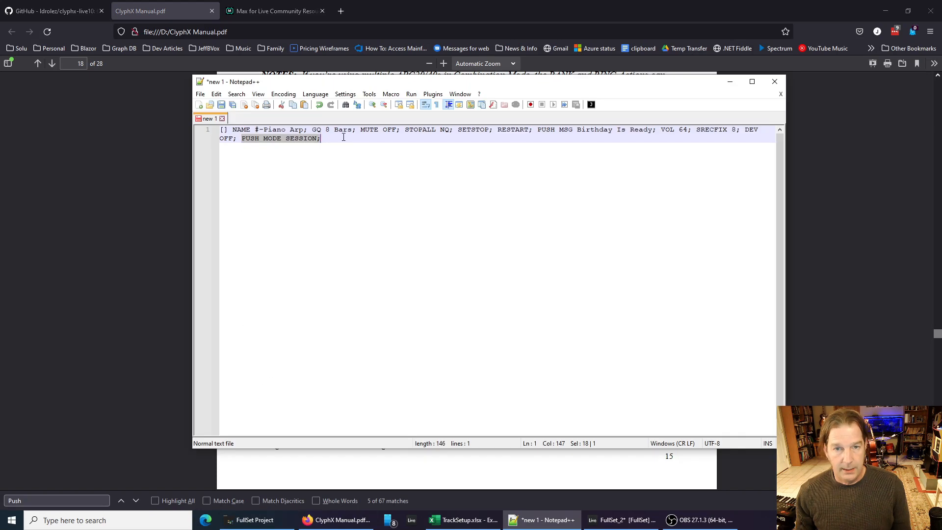
left_click_drag(344, 137, 221, 130)
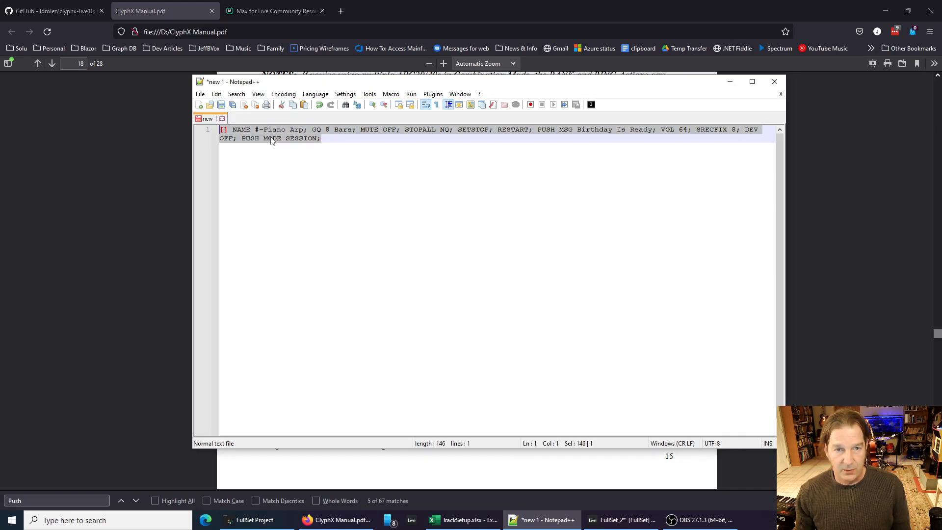
left_click(272, 133)
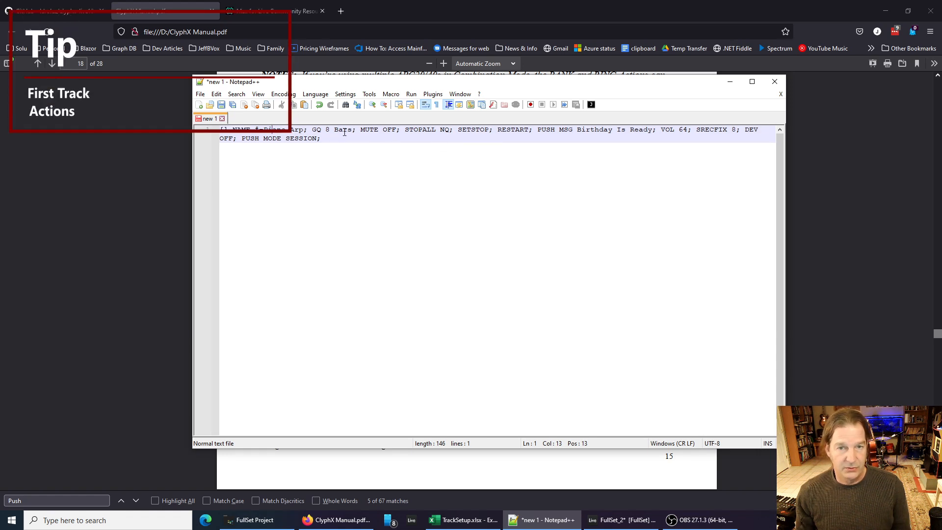
left_click_drag(312, 130, 356, 130)
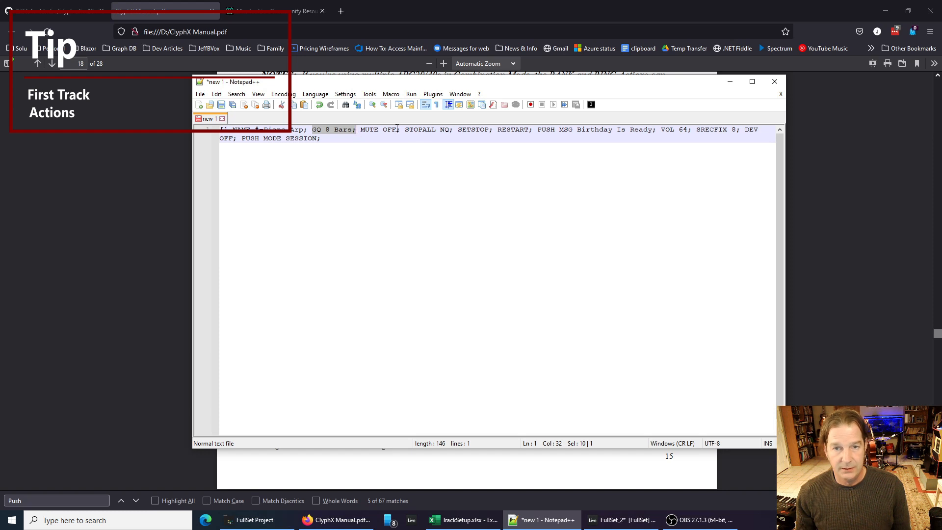
left_click_drag(404, 130, 533, 130)
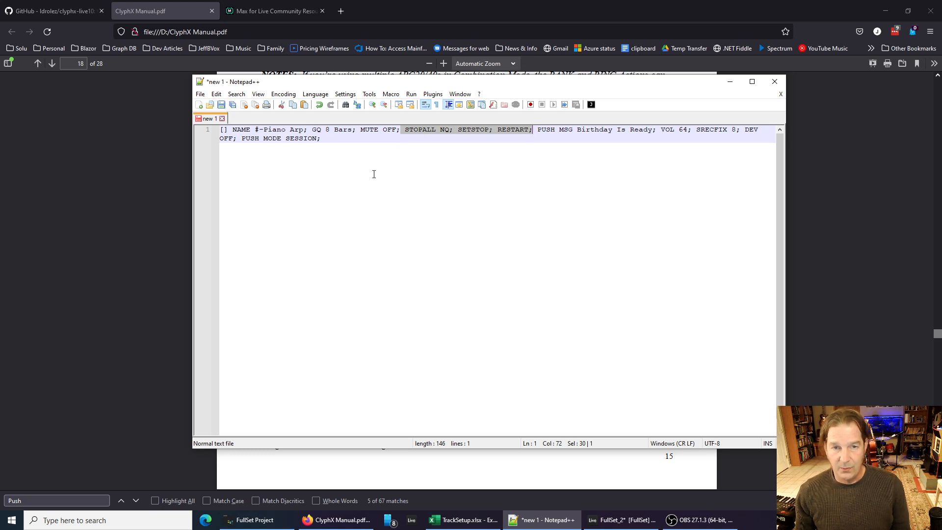
Step: Copy the Birthday script from the 2-GRAND PIANO clip in Ableton Live and add it on a new line in Notepad++
left_click(339, 136)
key("Return")
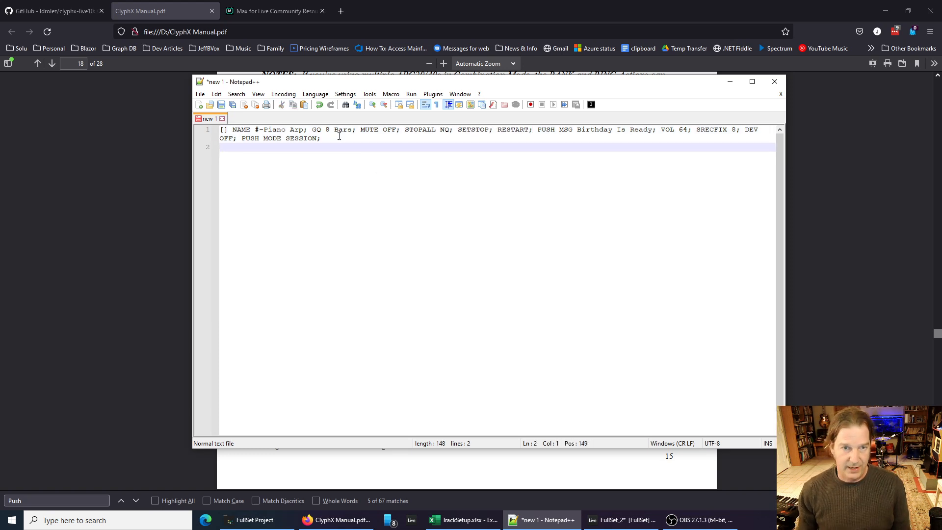
key("alt+Tab")
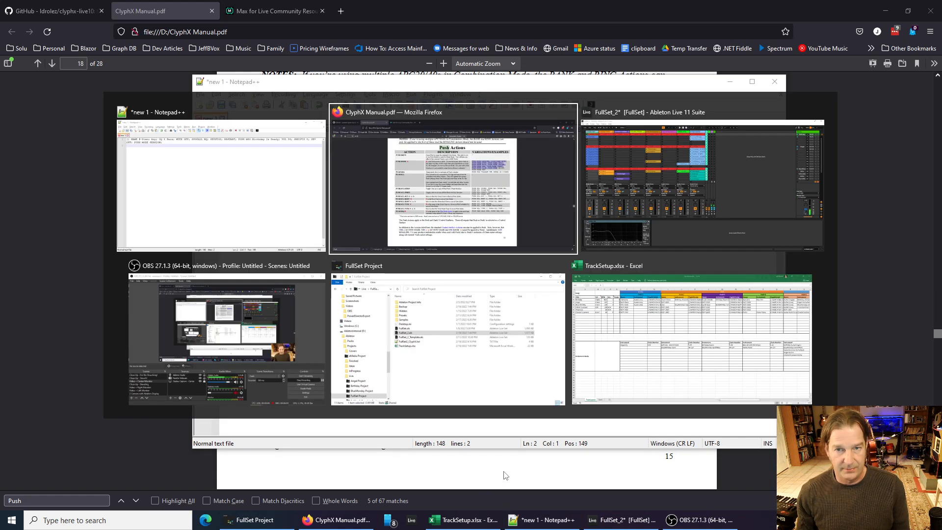
key("alt+Tab")
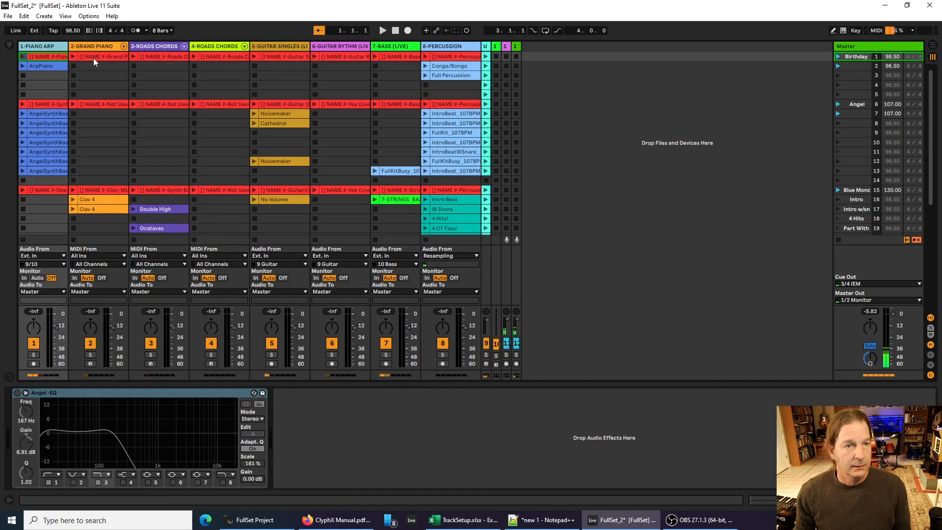
left_click(95, 58)
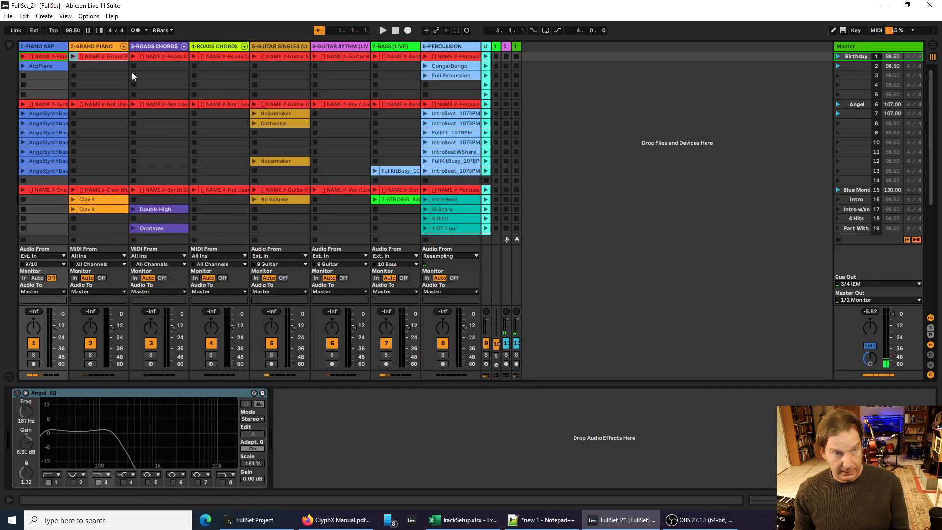
key("Right")
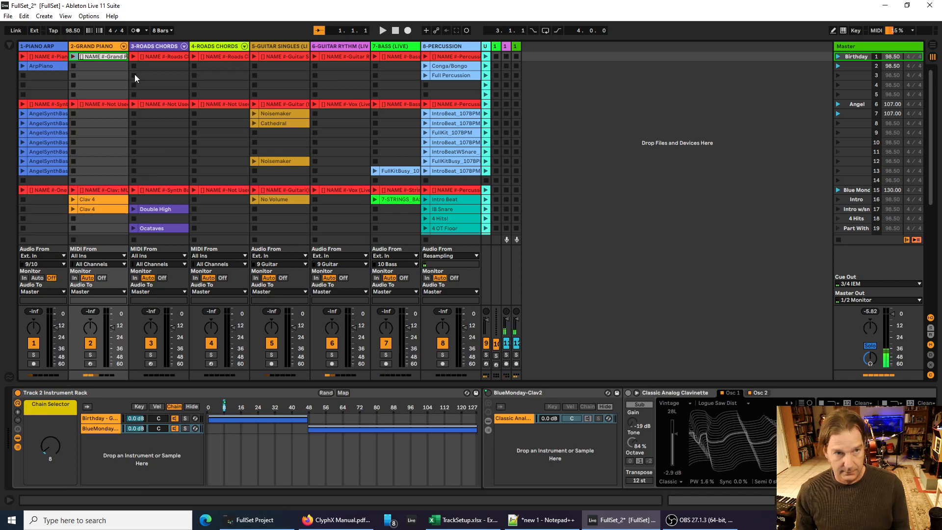
key("alt+Tab")
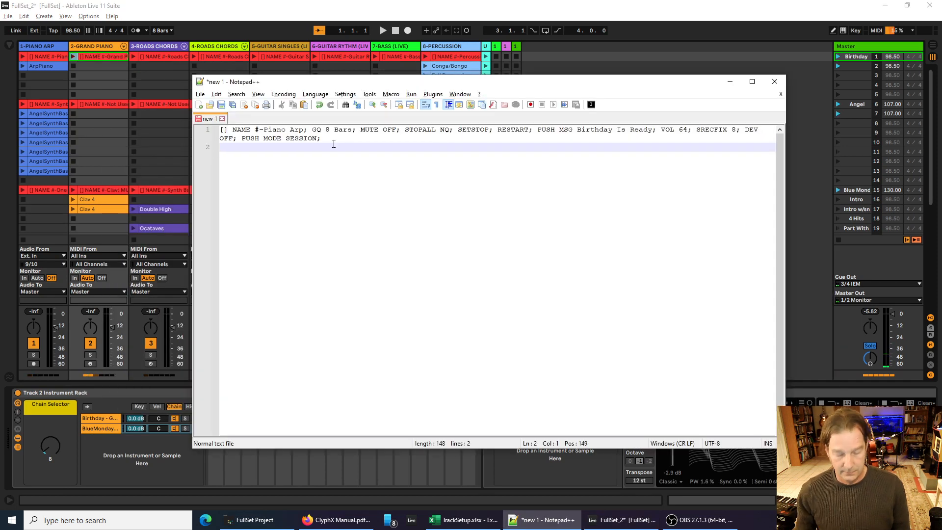
key("Return")
type("[] NAME #-Grand Piano; MUTE OFF; VOL 64; DEV P1 8")
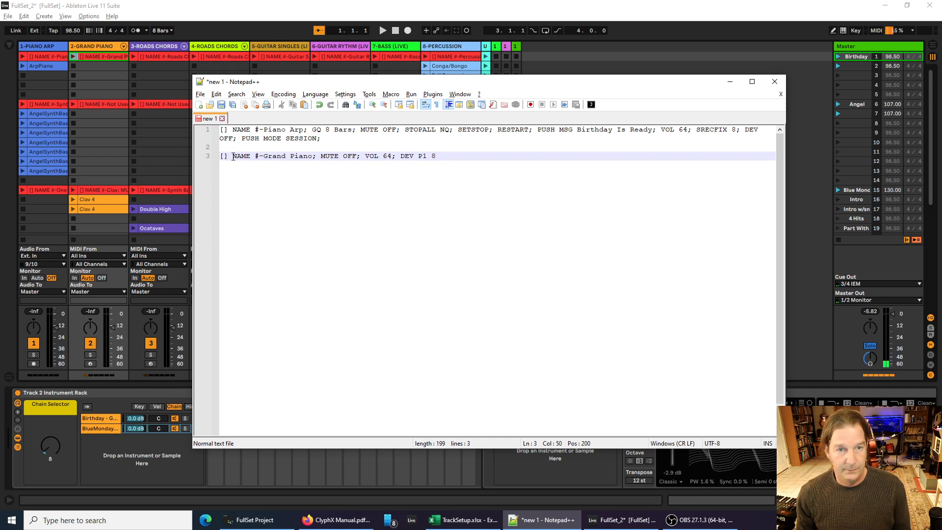
Step: Highlight the "DEV P1 8" action at the end of the Grand Piano script
left_click_drag(232, 156, 438, 156)
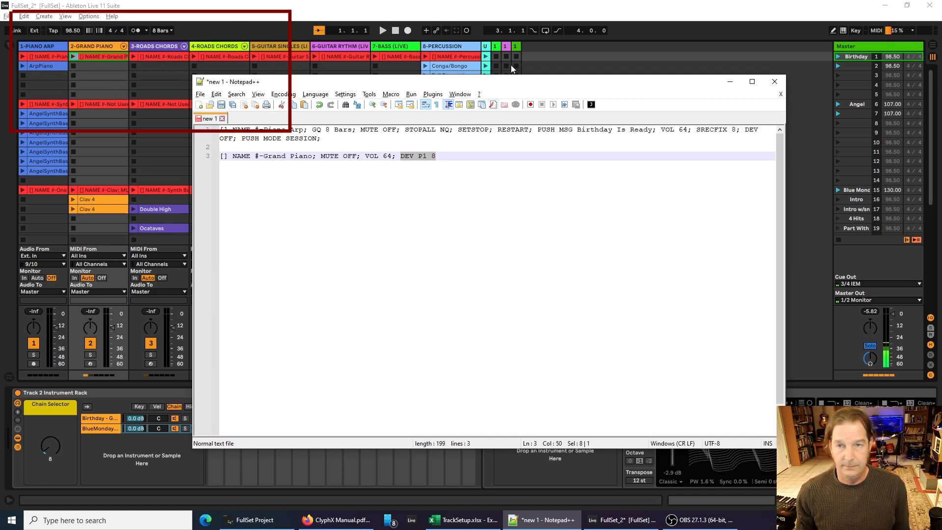
left_click_drag(517, 87, 573, 38)
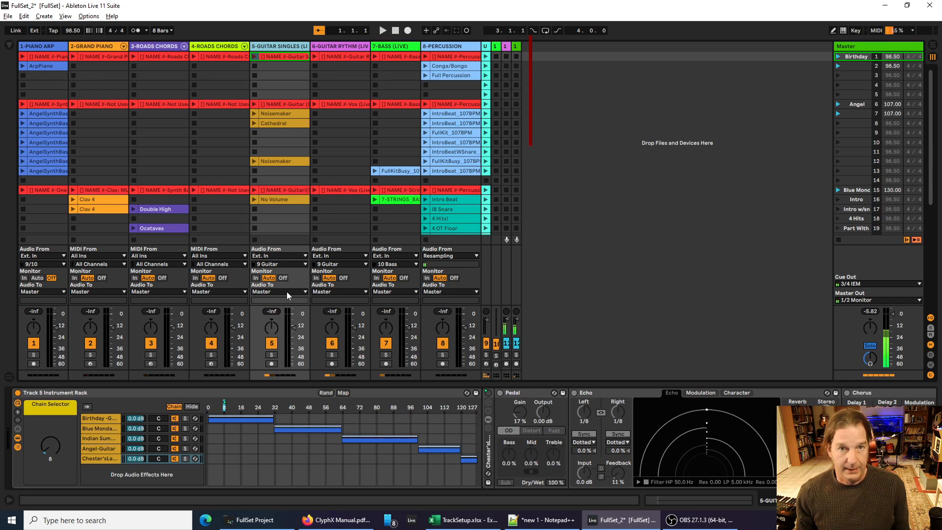
Step: In Ableton Live, launch the Angel scene and select the Angel-Guitar chain in the Track 5 Instrument Rack
left_click(837, 105)
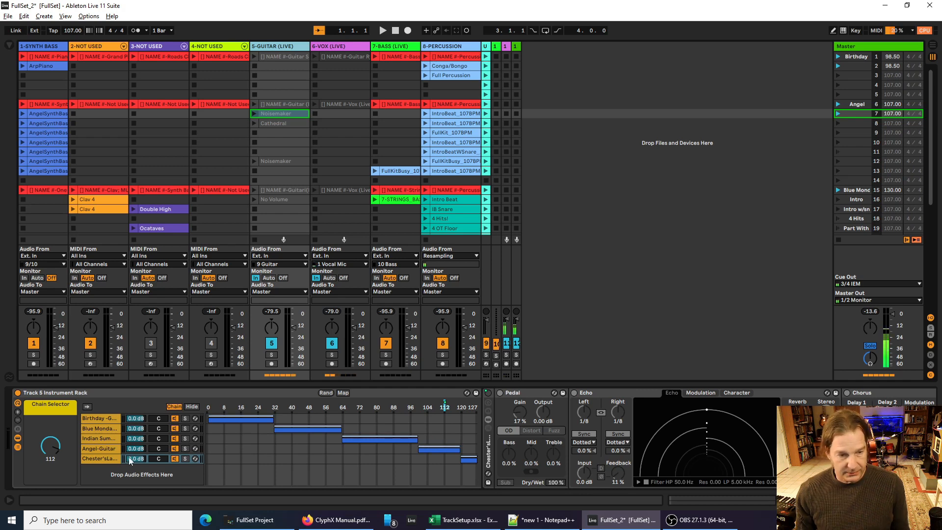
left_click(100, 448)
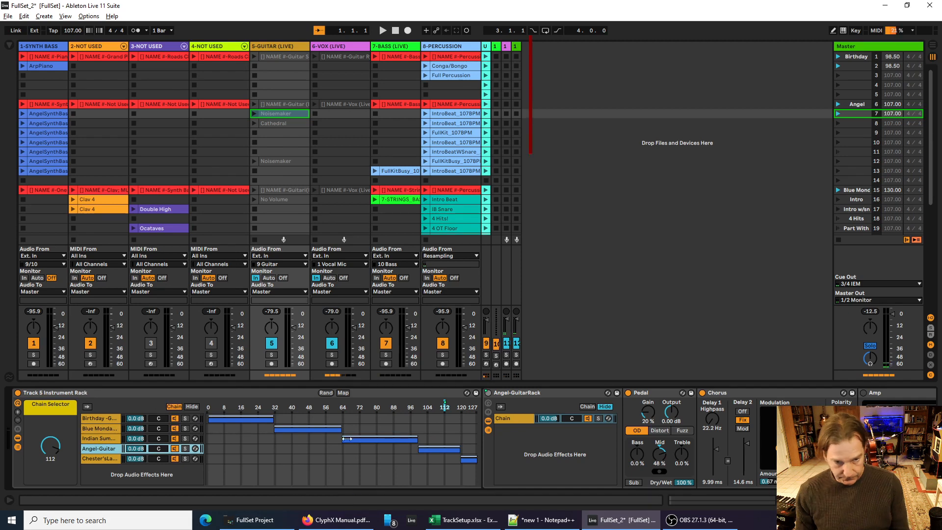
Step: Display the Track 5 rack's macro mappings and point out the Chain Selector mapping and the Birthday guitar chain's Device On mapping
left_click(344, 395)
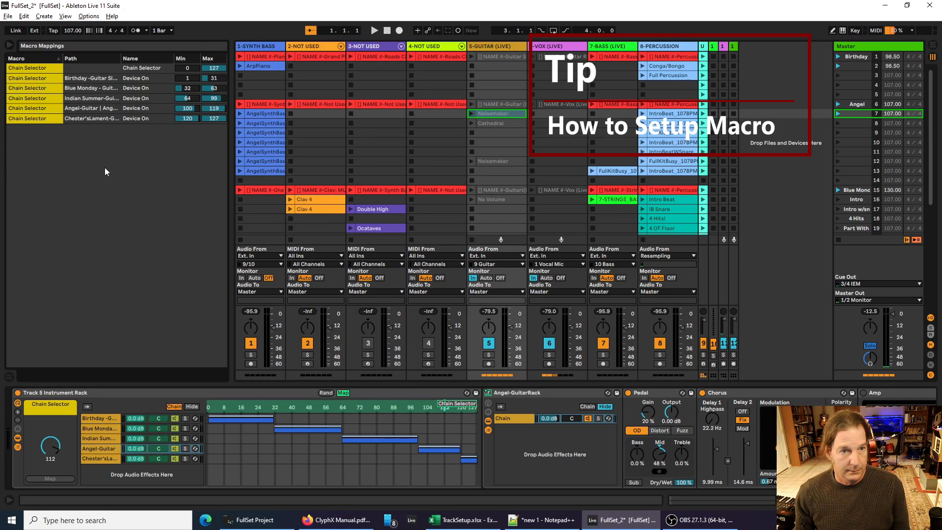
left_click(9, 47)
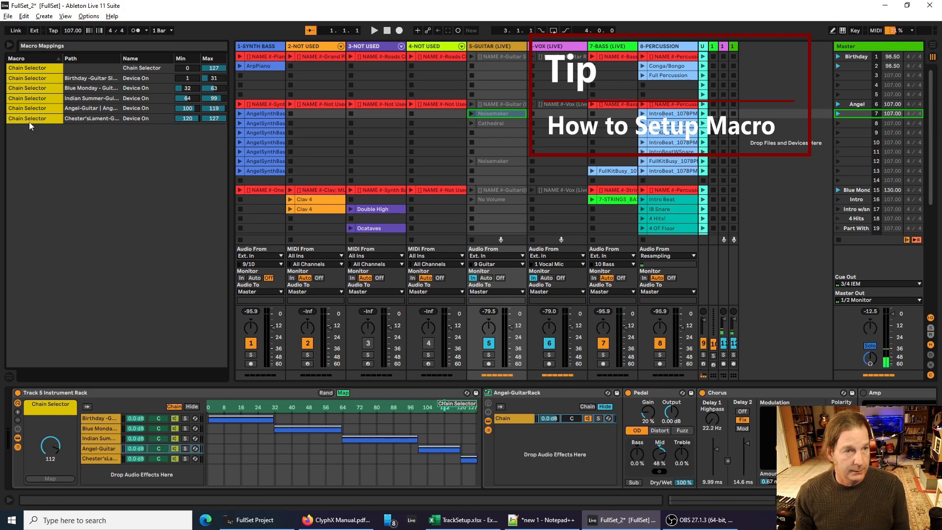
left_click(35, 67)
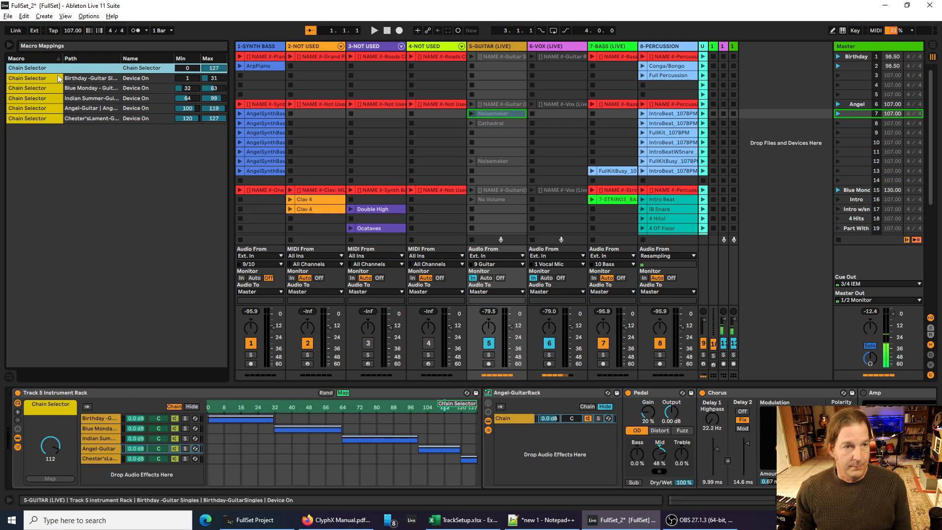
left_click(43, 79)
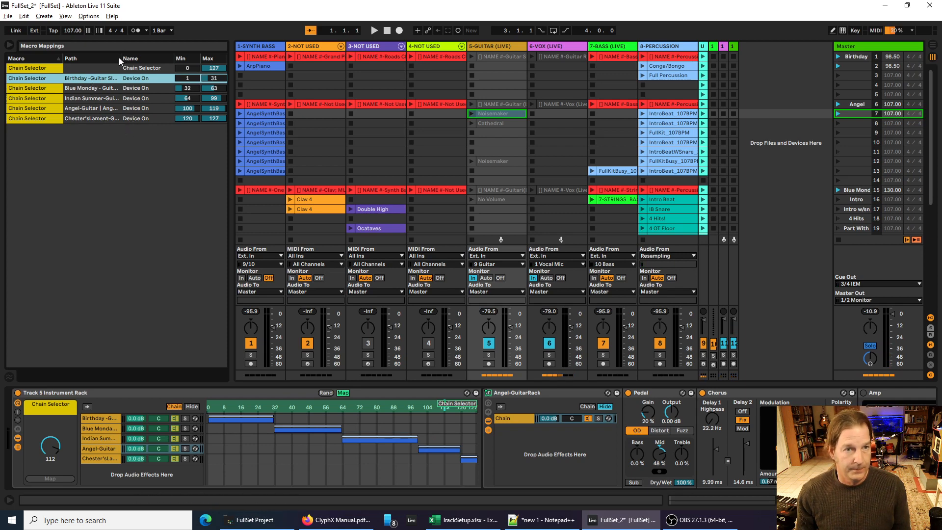
mouse_move(120, 58)
left_mouse_down()
mouse_move(175, 60)
mouse_move(113, 61)
left_mouse_up()
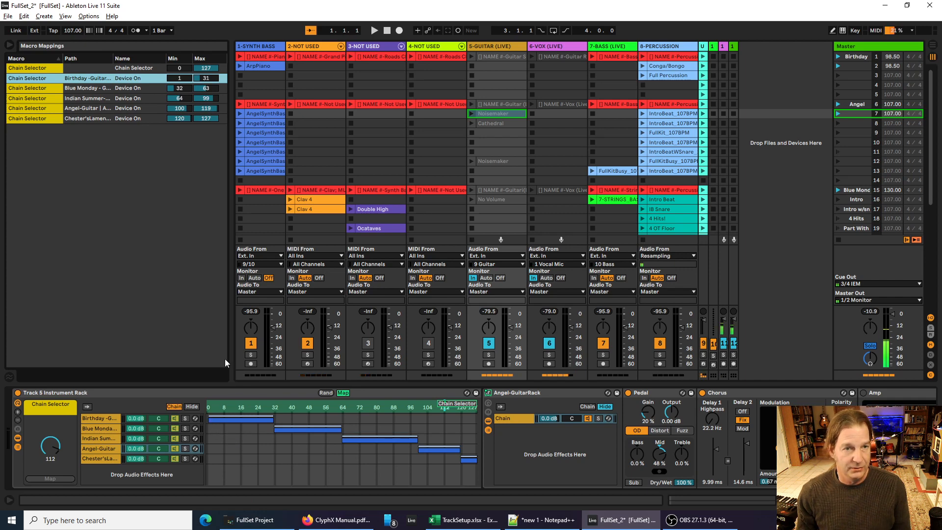
left_click_drag(206, 420, 211, 417)
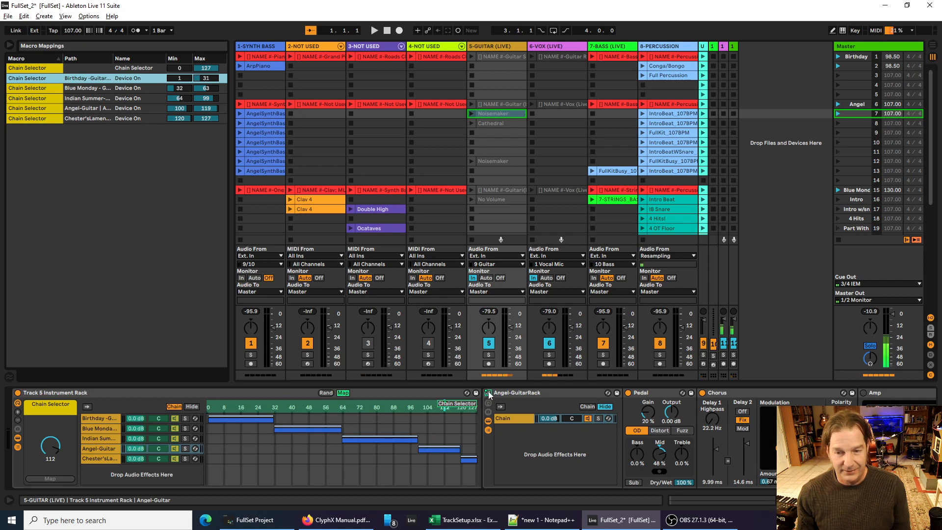
Step: Turn the Chain Selector macro to 27 and 16 while comparing the devices in the Birthday, Blue Monday and Indian Summer guitar chains
left_click(98, 418)
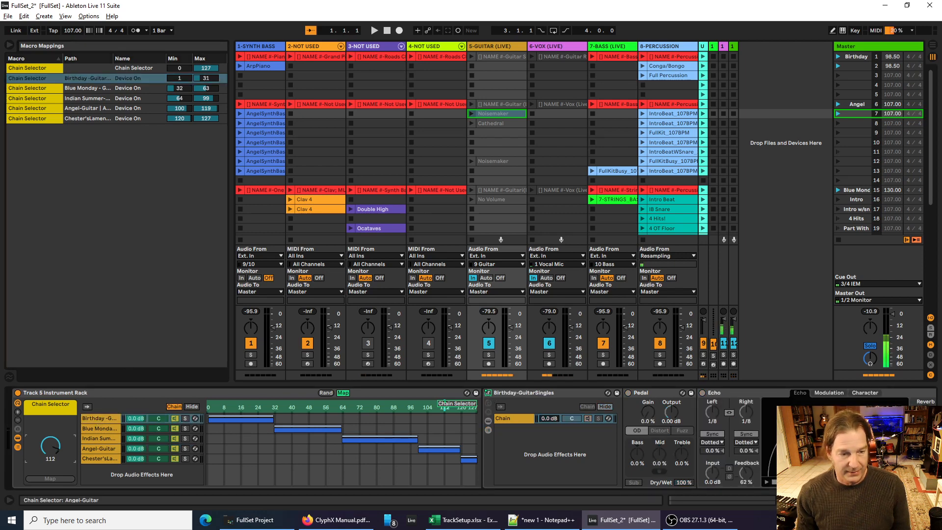
left_click_drag(50, 445, 50, 479)
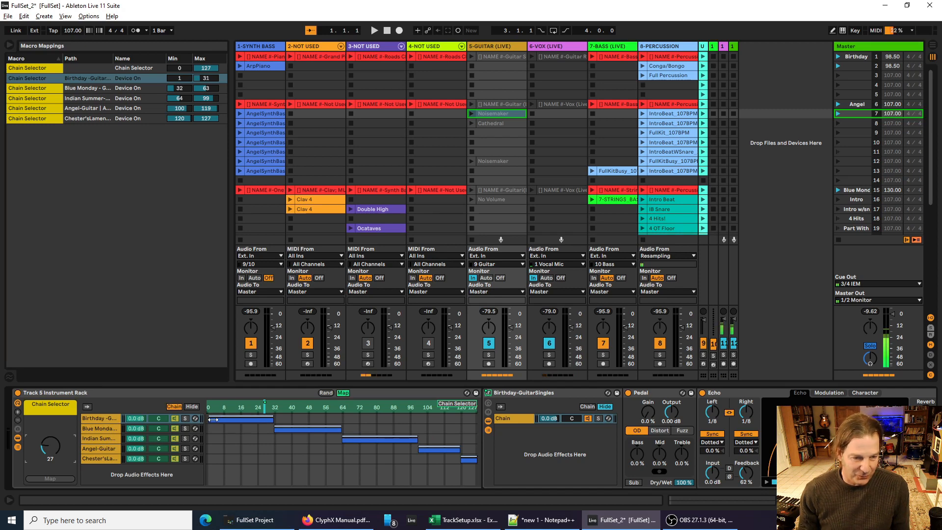
left_click(107, 429)
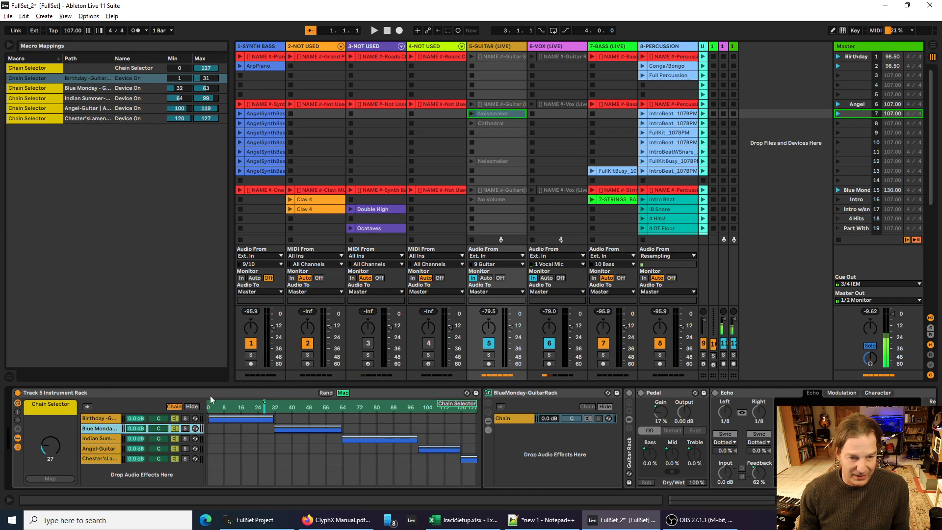
left_click(108, 439)
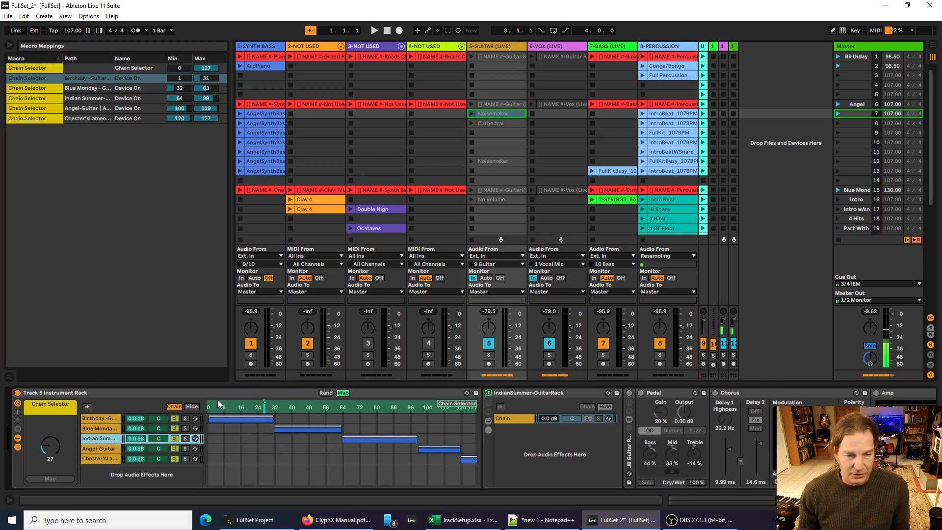
left_click_drag(52, 445, 52, 451)
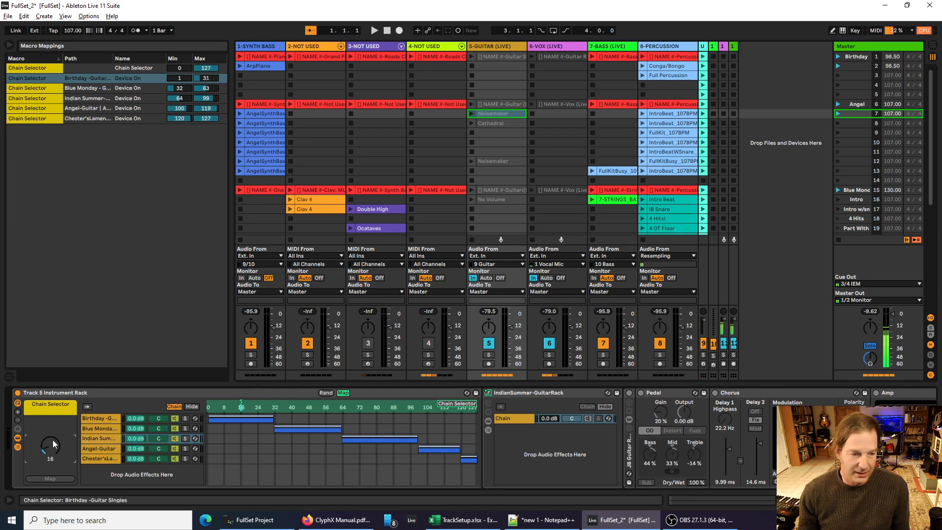
Step: Set the Track 5 rack's Chain Selector macro to 0 and check the devices in each of its guitar chains
left_click(183, 69)
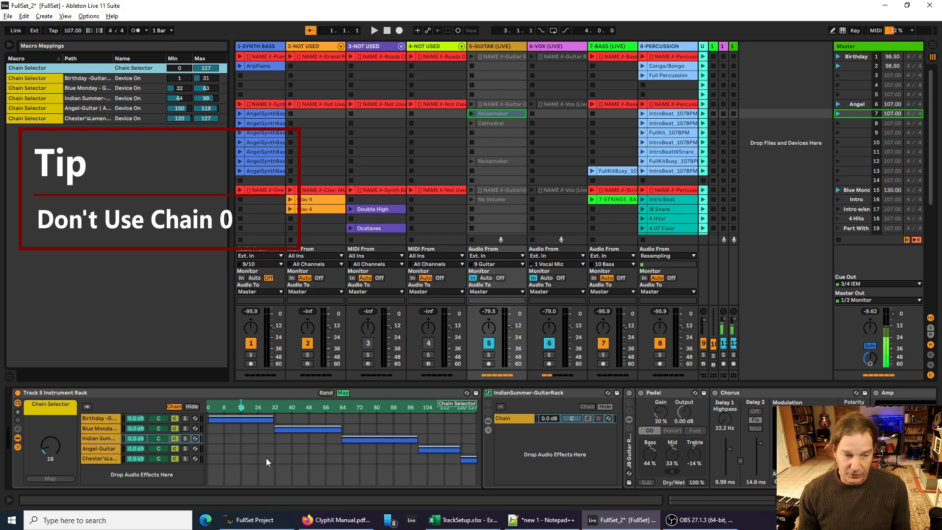
left_click_drag(50, 446, 50, 461)
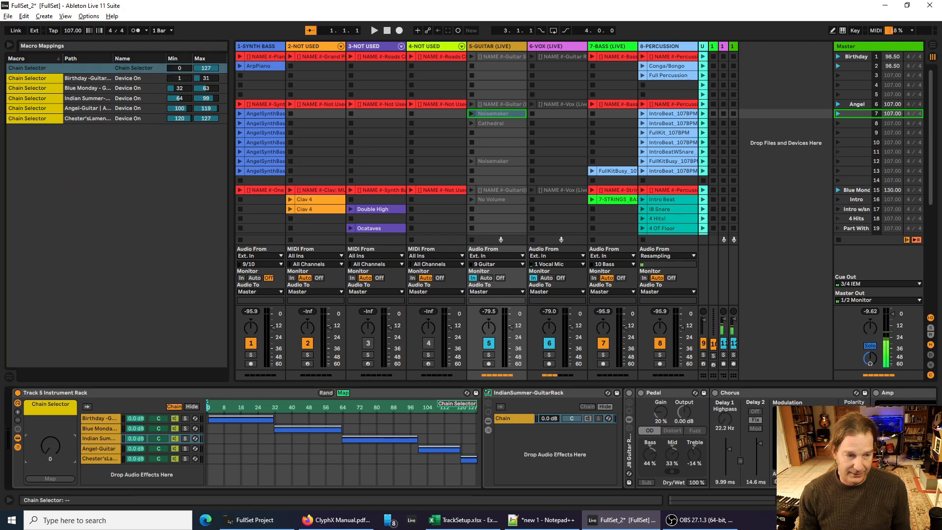
left_click(102, 428)
left_click(104, 434)
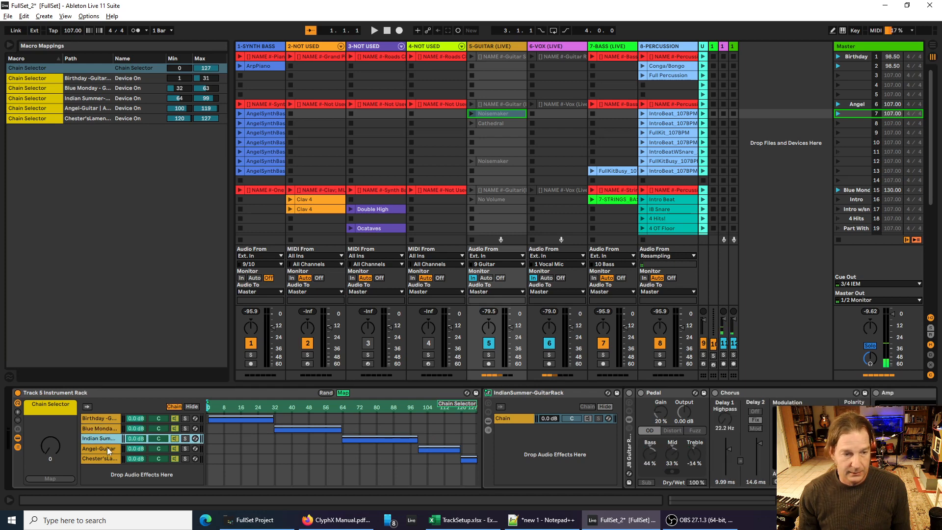
left_click(107, 448)
left_click(105, 458)
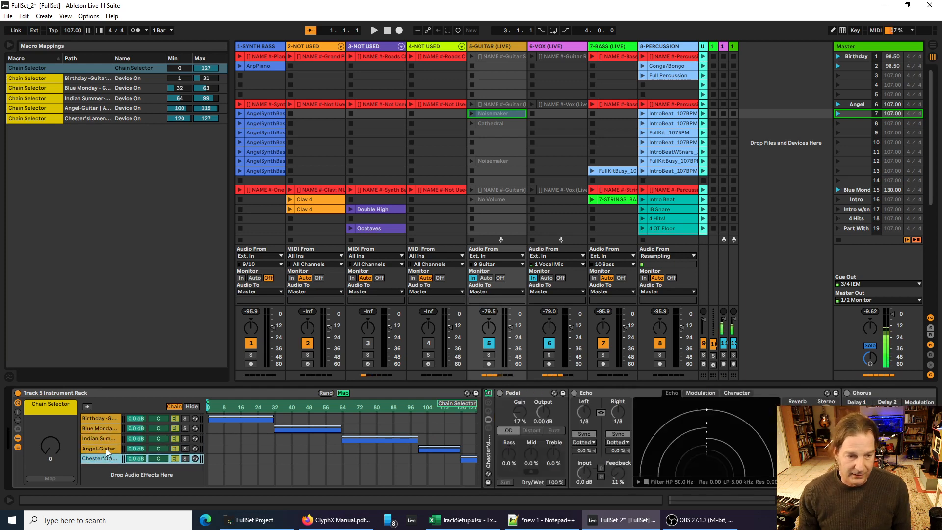
left_click(106, 449)
left_click(108, 439)
left_click(108, 427)
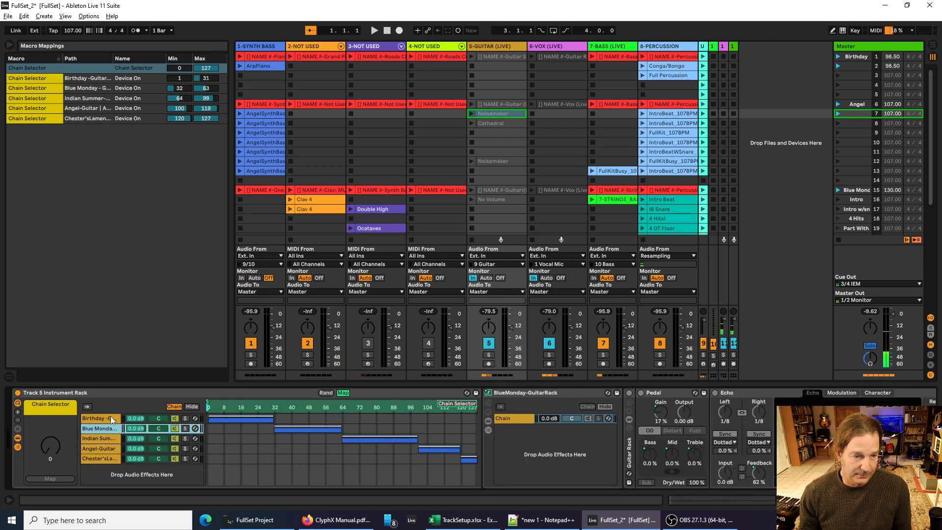
left_click(111, 416)
left_click(107, 430)
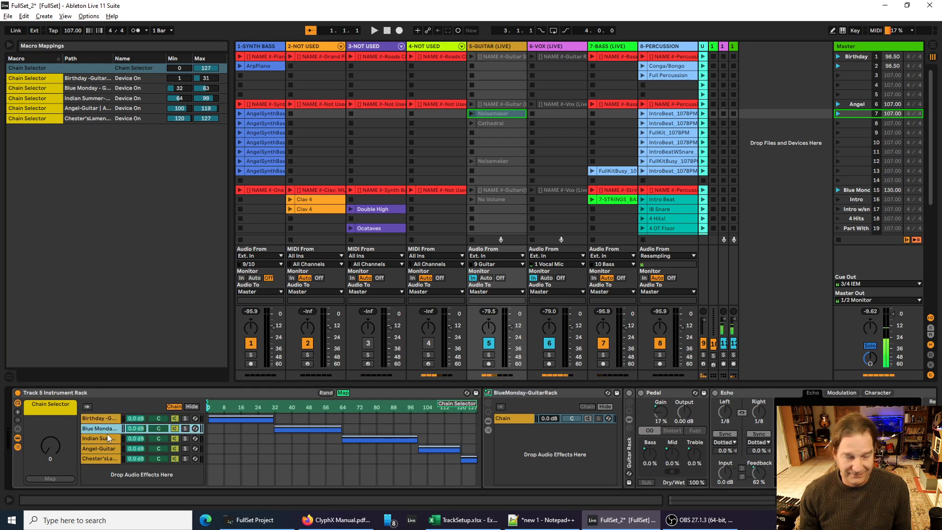
left_click(106, 439)
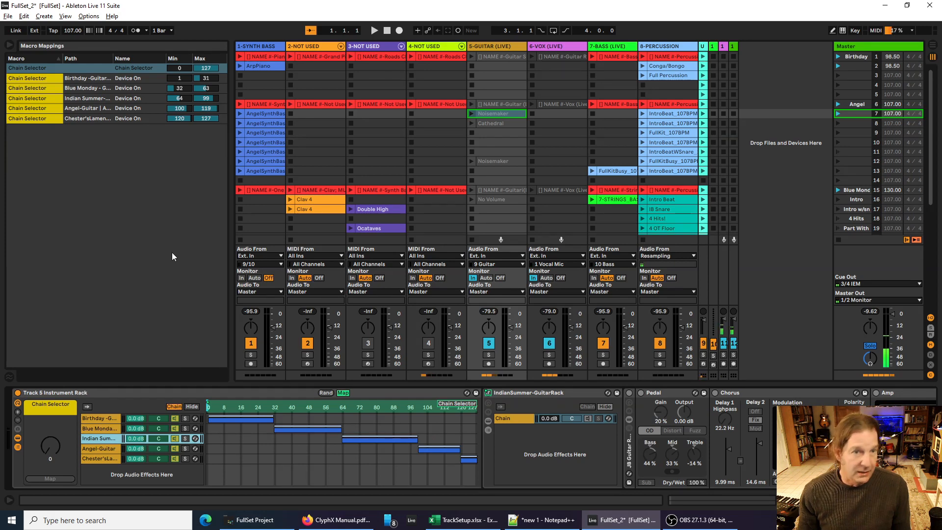
Step: Return to Notepad++ and highlight the "P1" parameter in the last script line's DEV action
key("alt+Tab")
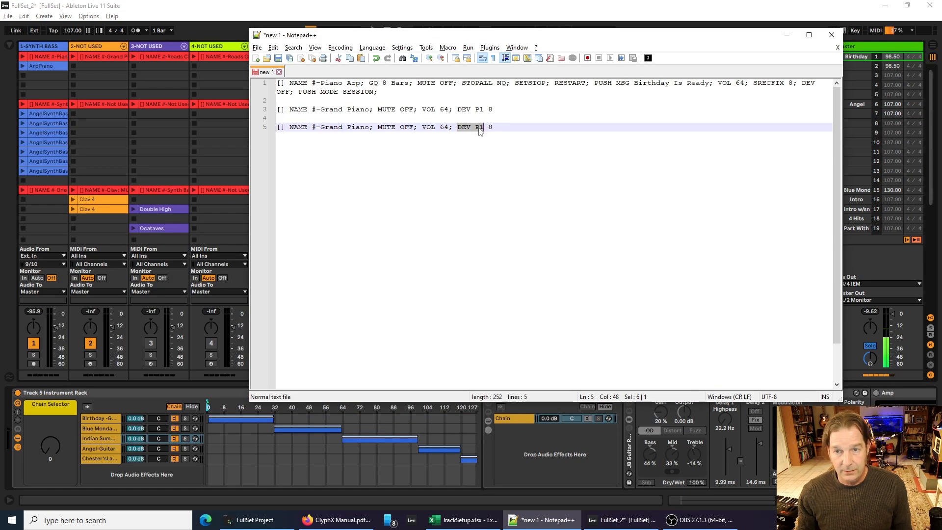
double_click(480, 128)
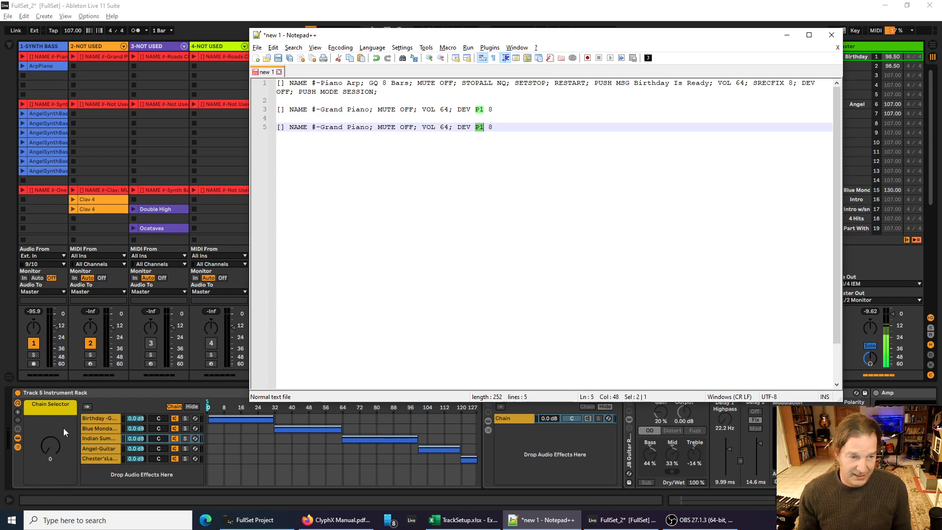
Step: Demonstrate changing the number of macro controls on the Track 5 Instrument Rack in Ableton Live
left_click(18, 422)
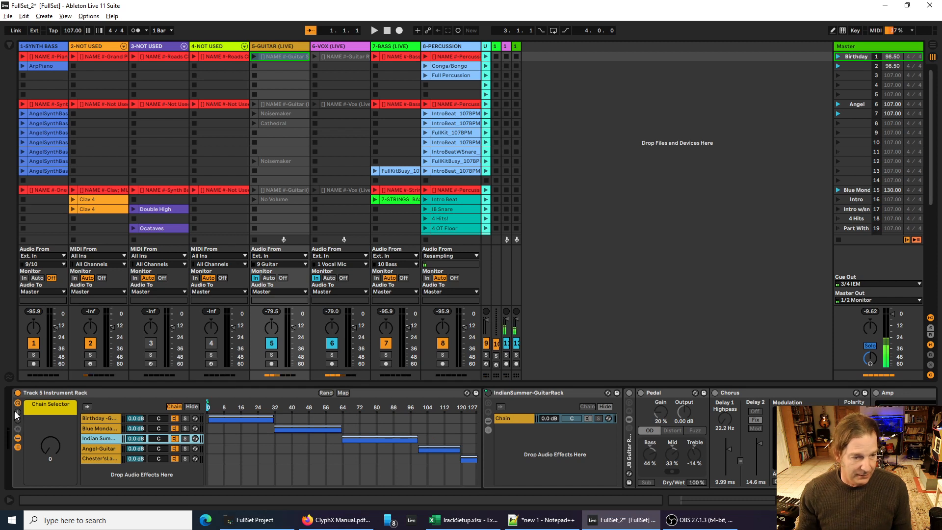
left_click(18, 414)
left_click(18, 414)
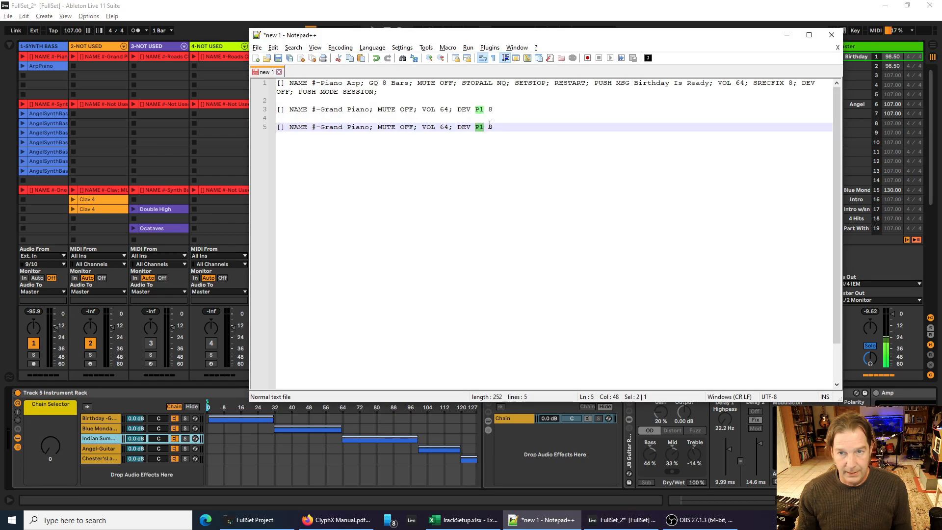
Step: Highlight the value 8 in the last script line's DEV action, and reposition the Notepad++ window to uncover the Birthday clip row
left_click(489, 127)
left_click_drag(491, 128, 494, 127)
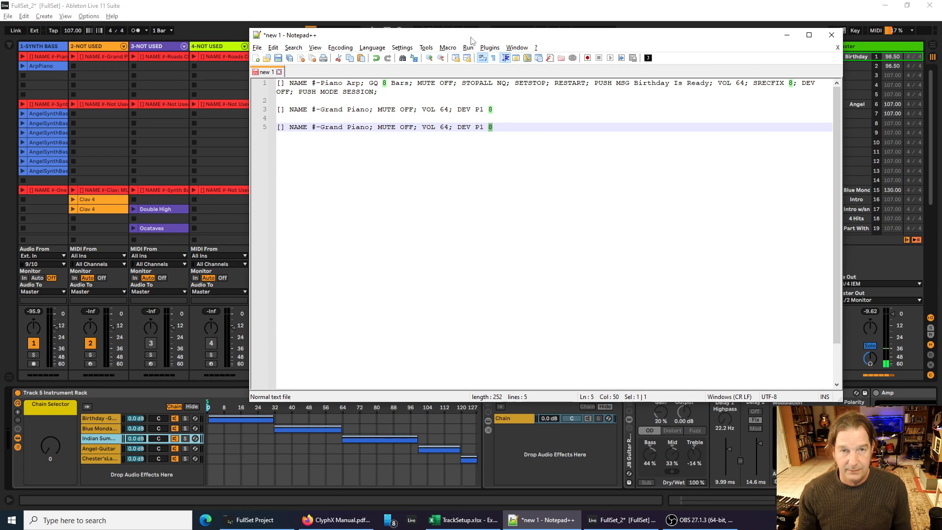
left_click_drag(471, 40, 419, 139)
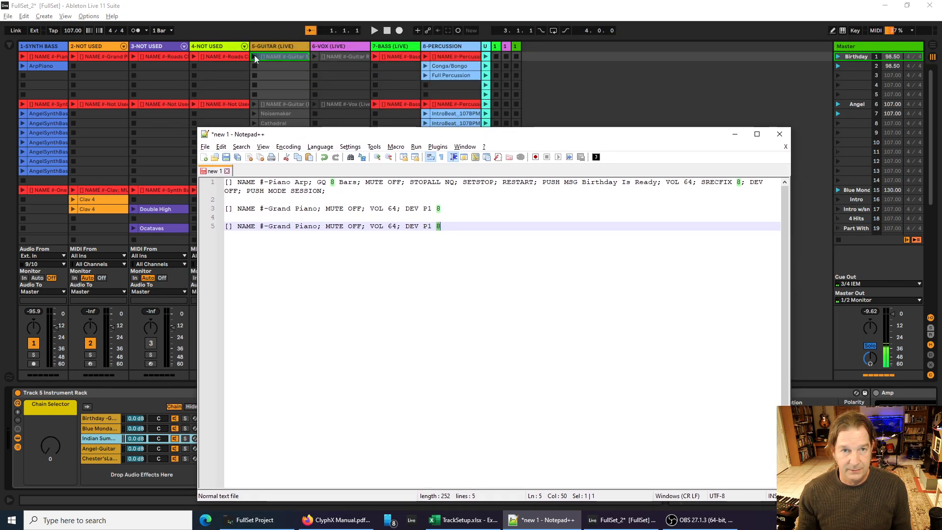
Step: Launch track 5's Birthday guitar clip, and copy the Angel guitar clip's script, ending in "DEV P1 112", into Notepad++ below the existing lines
left_click(254, 57)
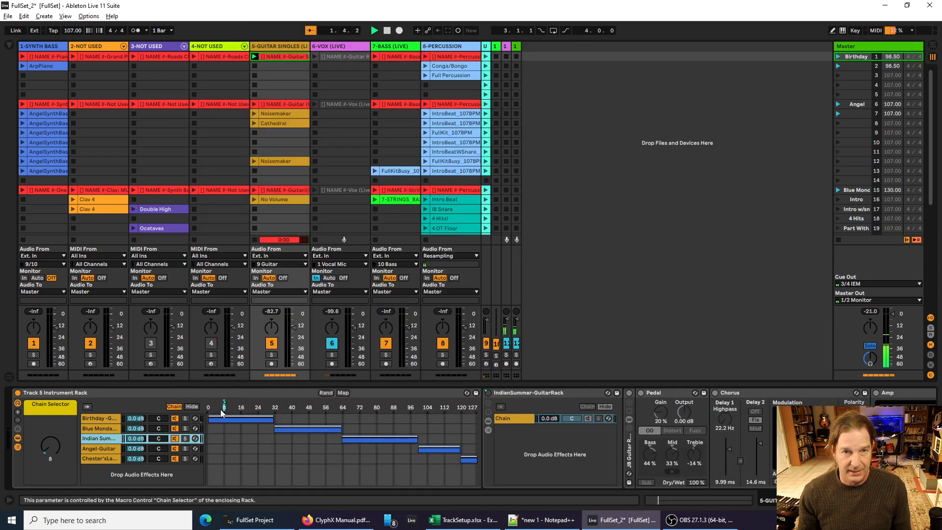
left_click(279, 104)
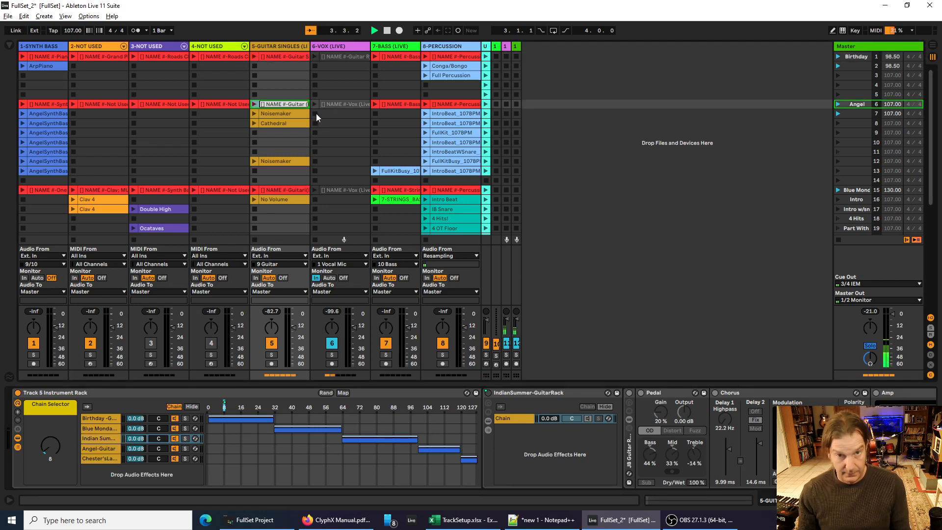
key("alt+Tab")
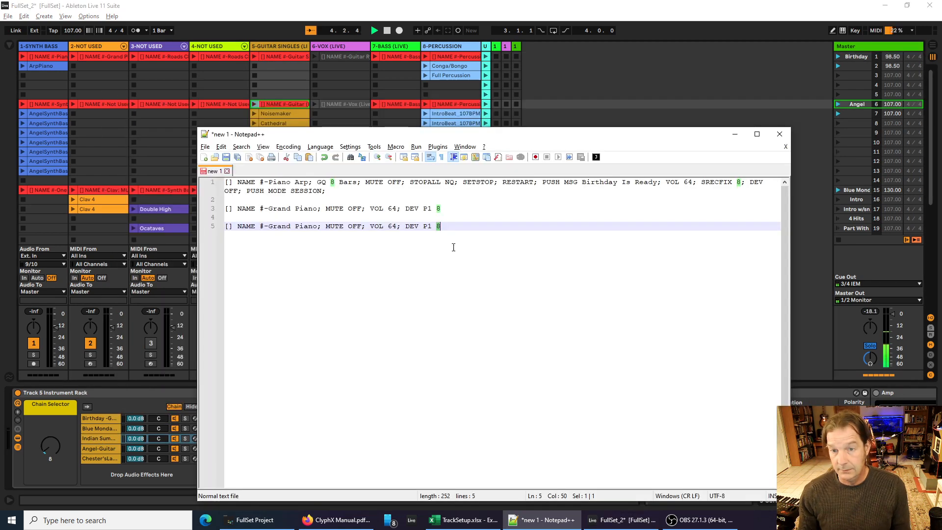
type("[] NAME #-Guitar (Live); MON IN; MUTE OFF; VOL 64; INSUB 9 Guitar; DEV P1 112")
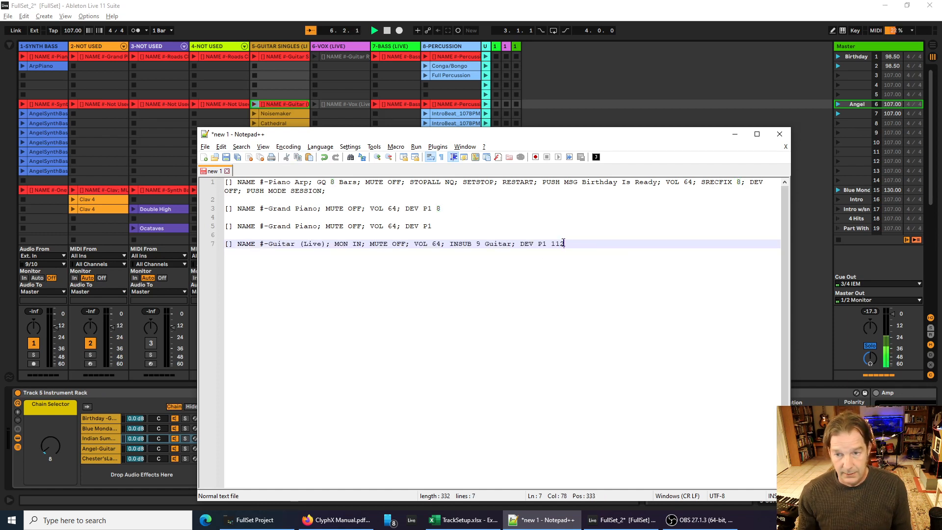
Step: Highlight 112 in the new line's DEV action, uncover the Live set behind Notepad++, and launch track 5's Angel guitar clip
left_click_drag(552, 245, 565, 244)
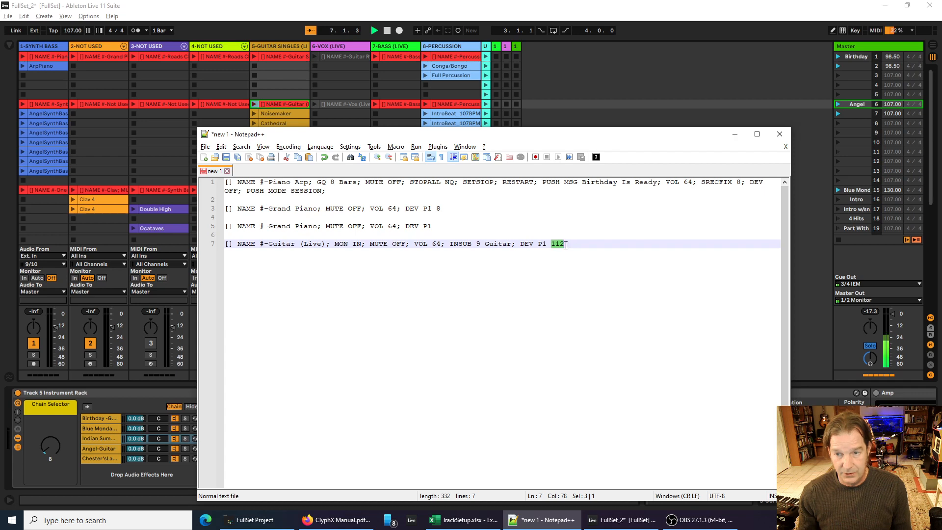
left_click_drag(481, 139, 575, 90)
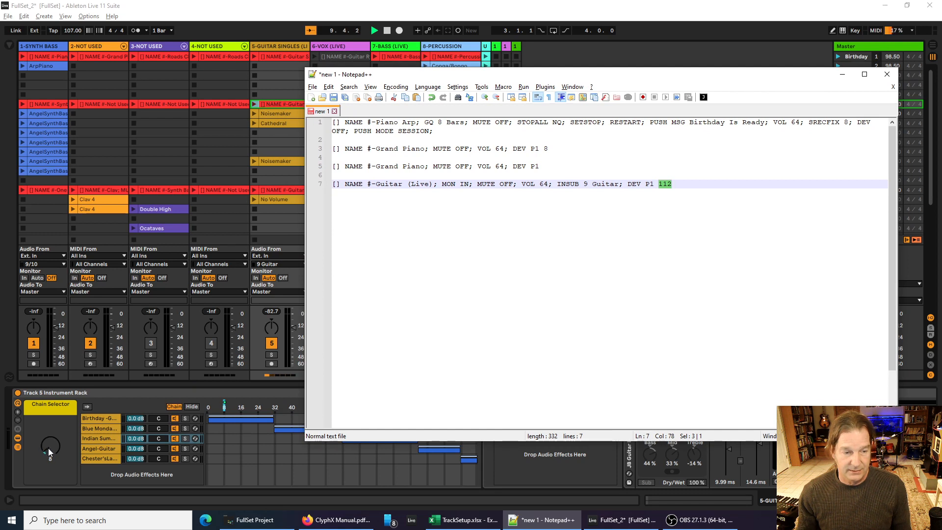
left_click_drag(592, 78, 590, 230)
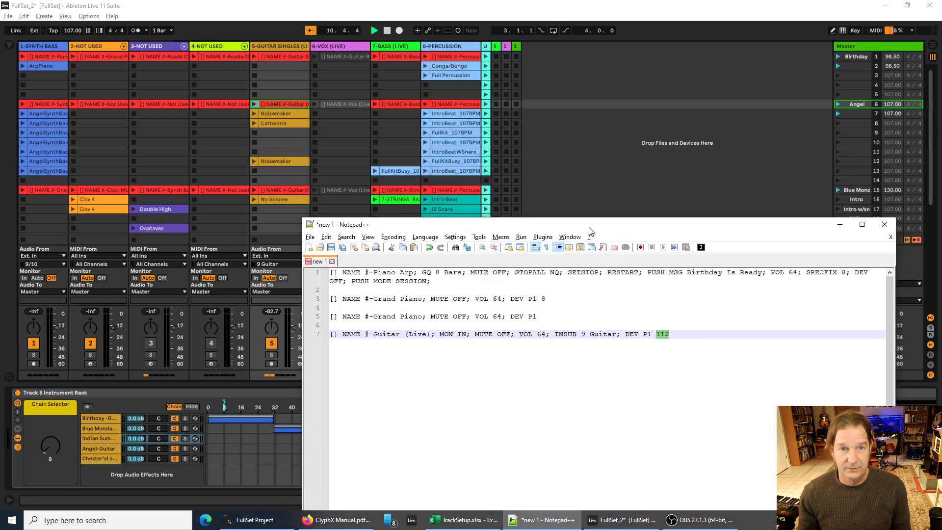
left_click(254, 110)
left_click(254, 104)
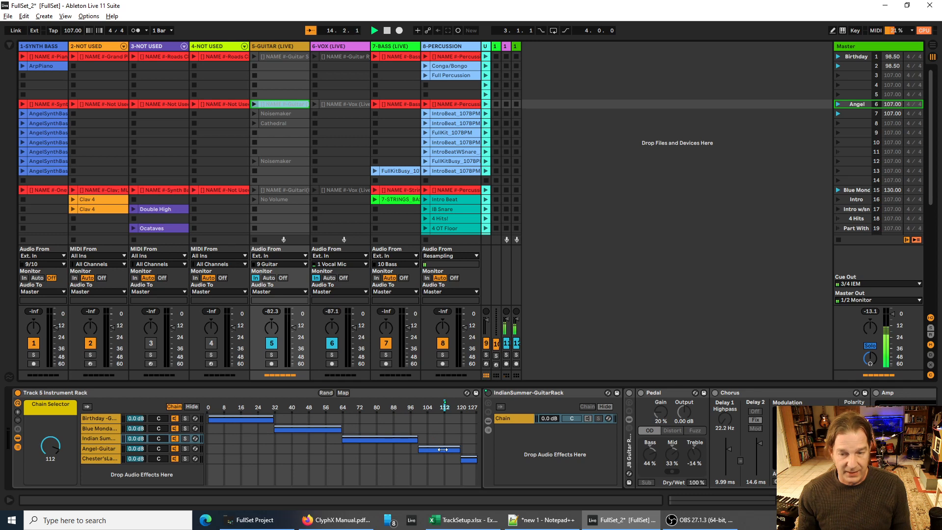
Step: Inspect the devices in the Angel-Guitar and Birthday guitar chains of the Track 5 rack, and return to the Notepad++ script
left_click(102, 448)
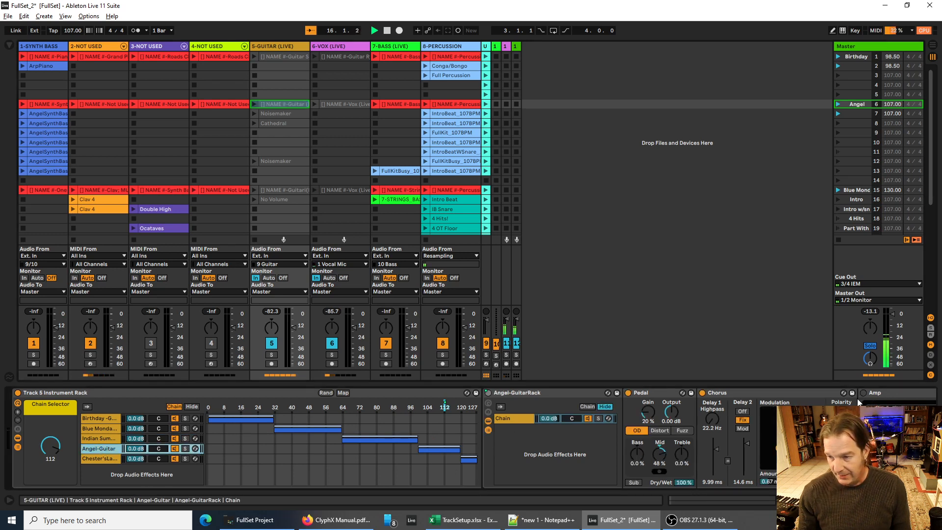
left_click(99, 420)
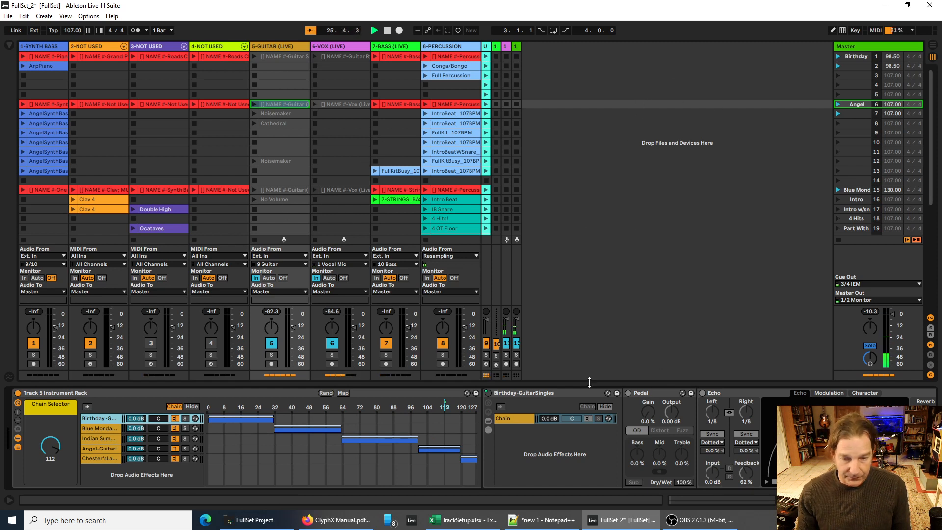
left_click(544, 520)
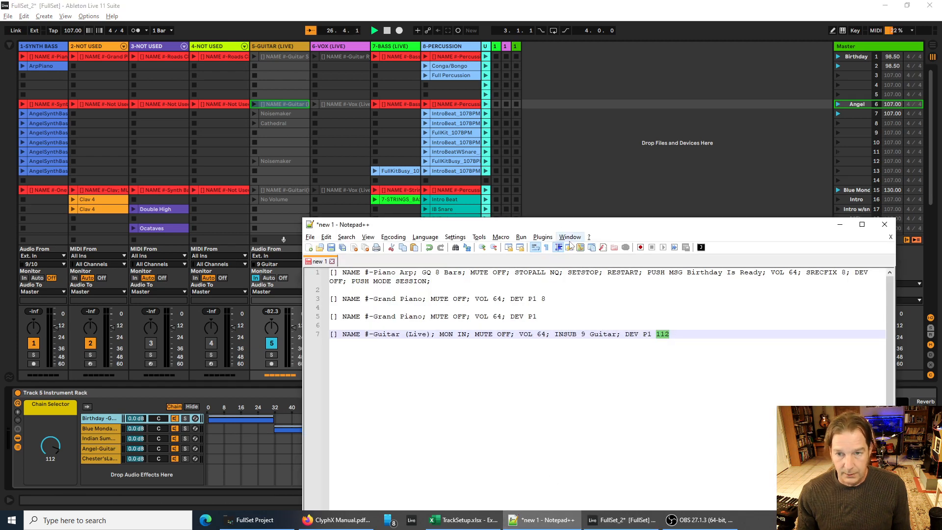
left_click_drag(574, 227, 441, 58)
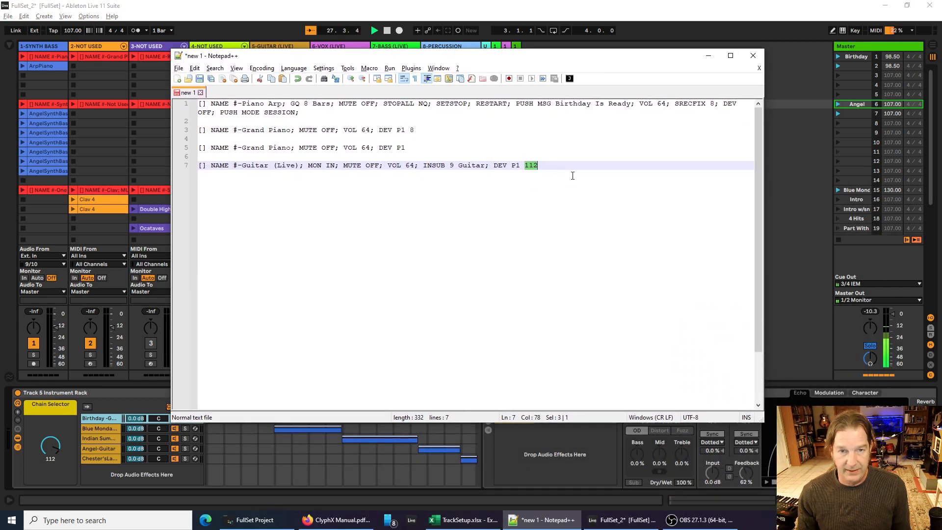
left_click(555, 165)
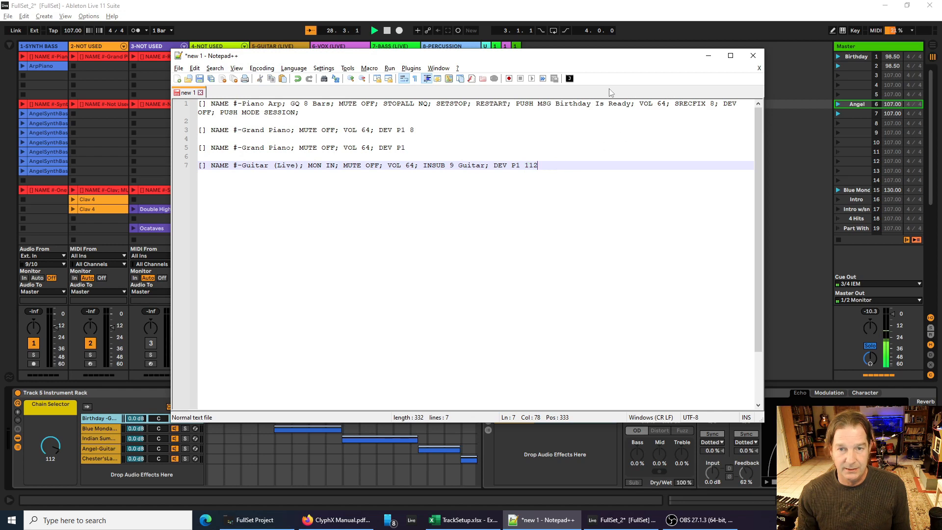
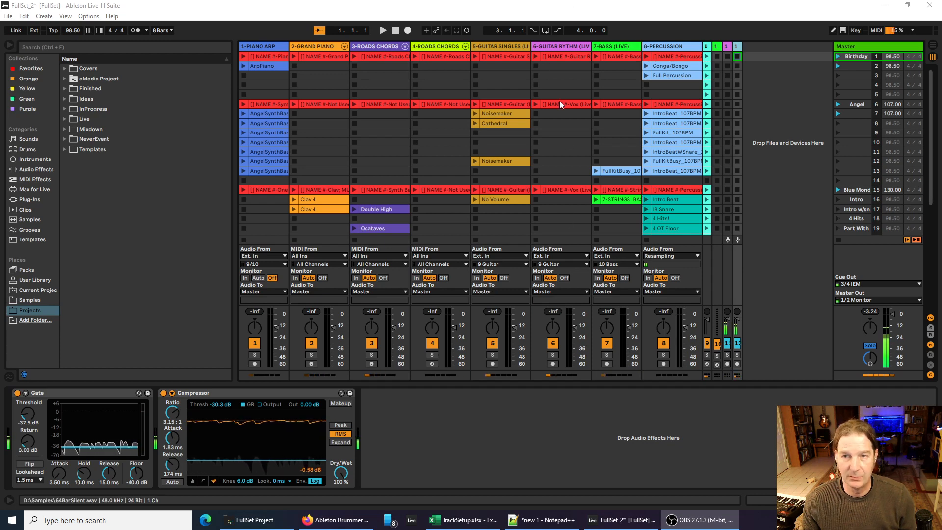
Step: Copy track 6's Birthday clip script, "[] NAME #-Guitar Rythm (Live); INSUB 9 Guitar; MON AUTO; MUTE OFF; VOL 64; DEV P1 8", into Notepad++
left_click(558, 56)
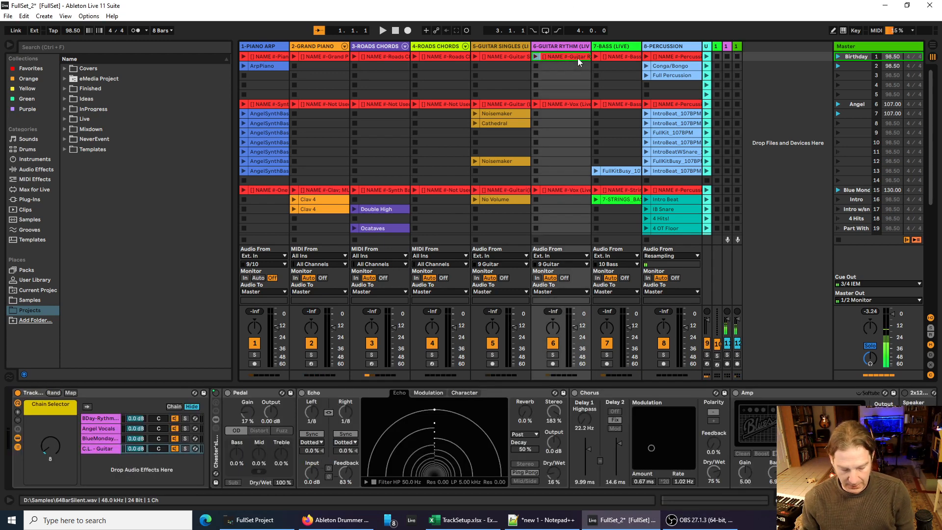
key("ctrl+r")
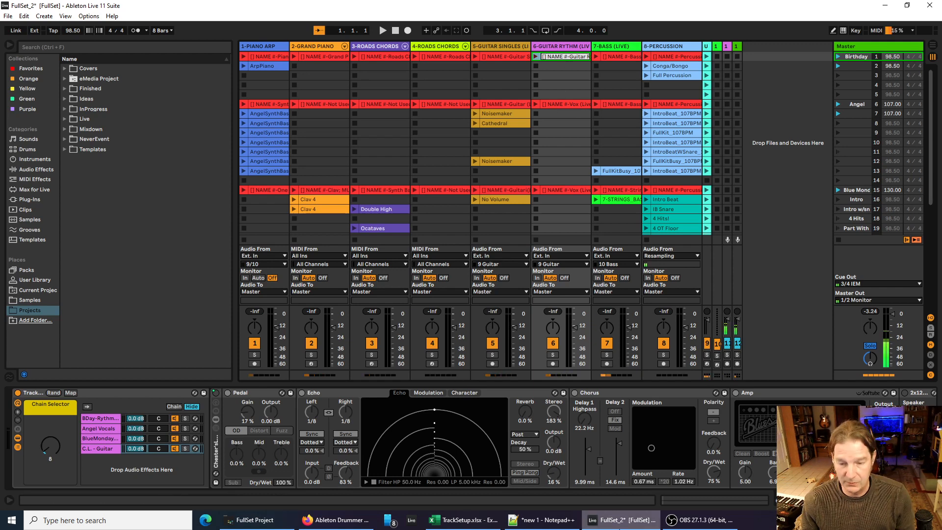
key("alt+Tab")
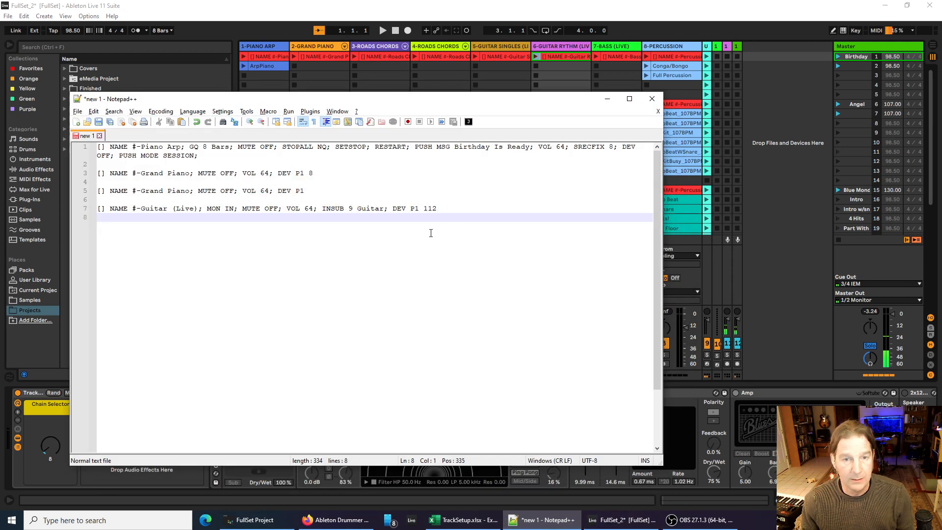
left_click(461, 210)
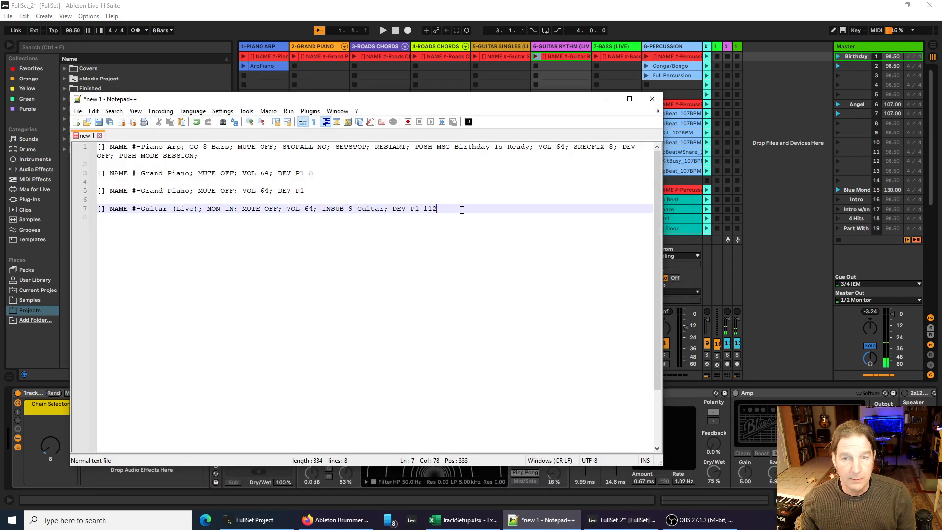
type("[] NAME #-Guitar Rythm (Live); INSUB 9 Guitar;  MON AUTO; MUTE OFF; VOL 64; DEV P1 8")
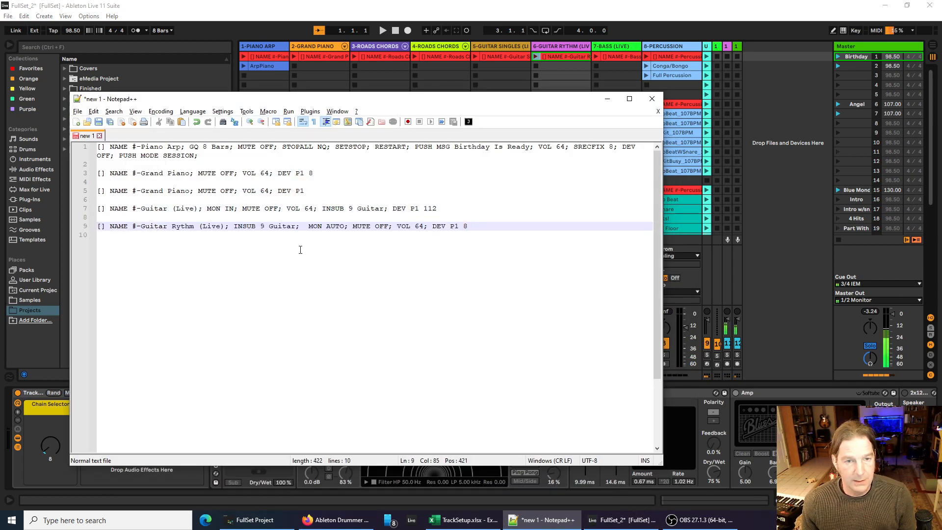
Step: Highlight the "INSUB 9 Guitar" action in the Guitar Rythm script, and examine track 5's audio input channel choices in Ableton Live
left_click_drag(234, 223, 298, 226)
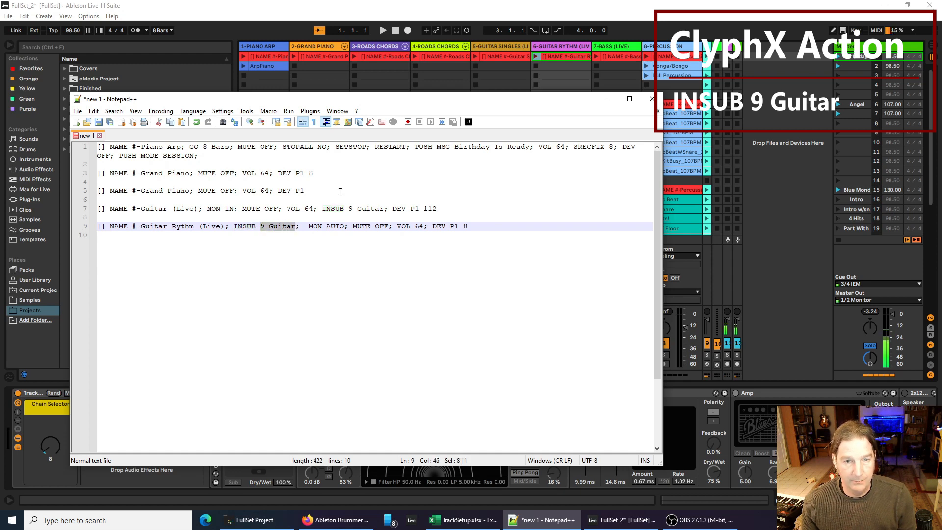
left_click_drag(435, 100, 529, 319)
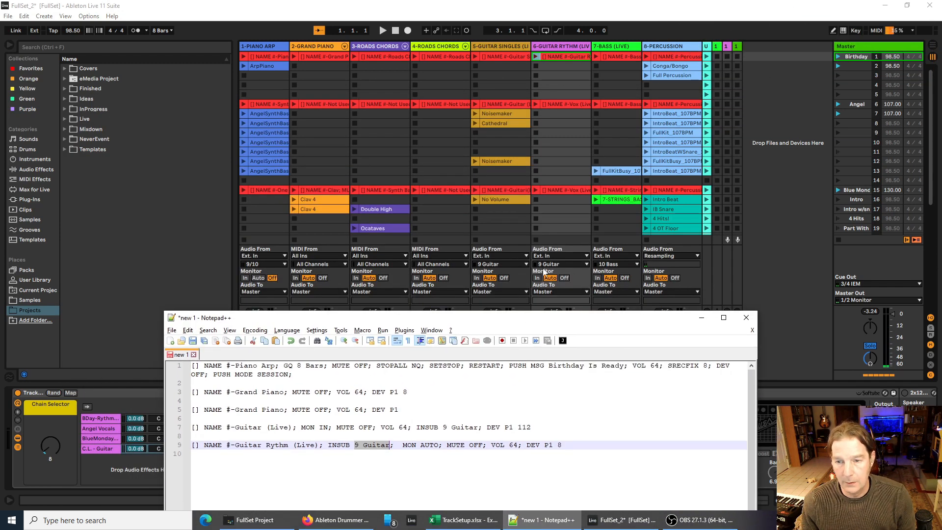
left_click(506, 257)
left_click(505, 256)
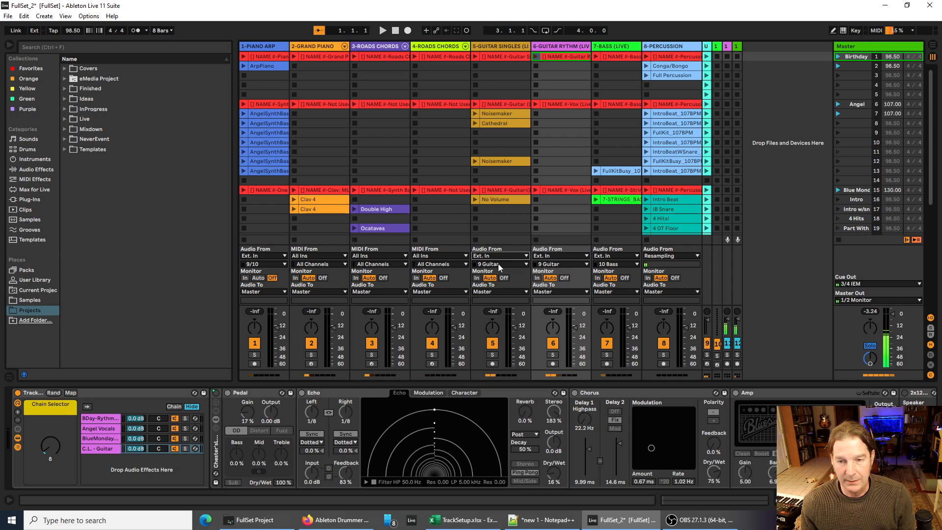
left_click(498, 263)
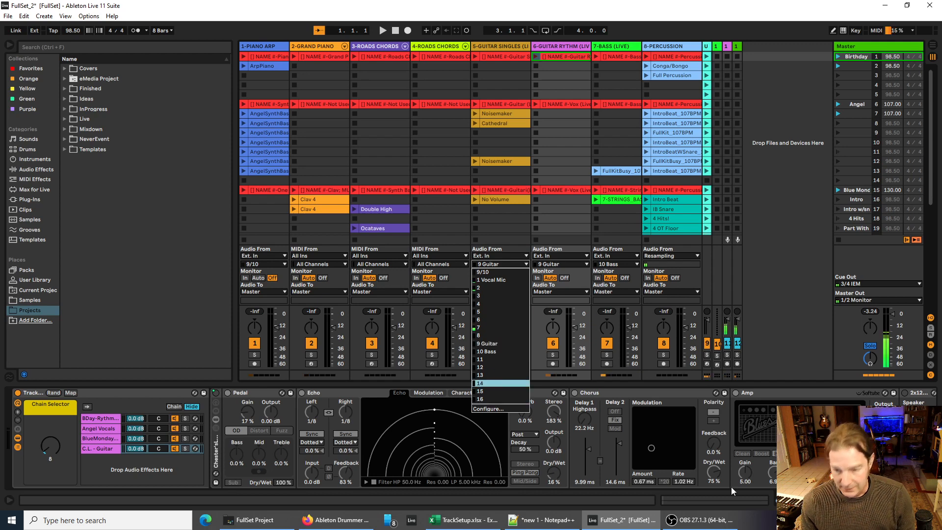
left_click(541, 520)
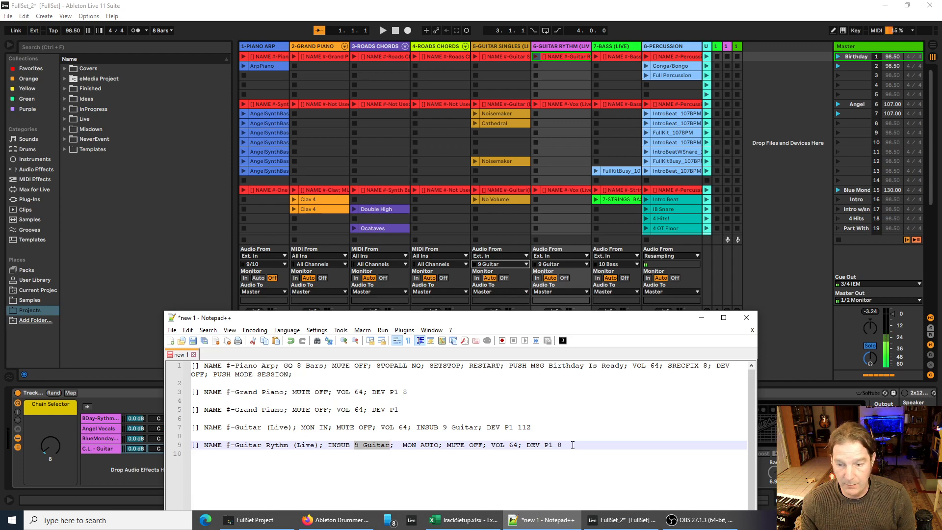
left_click_drag(564, 445, 342, 445)
left_click(329, 444)
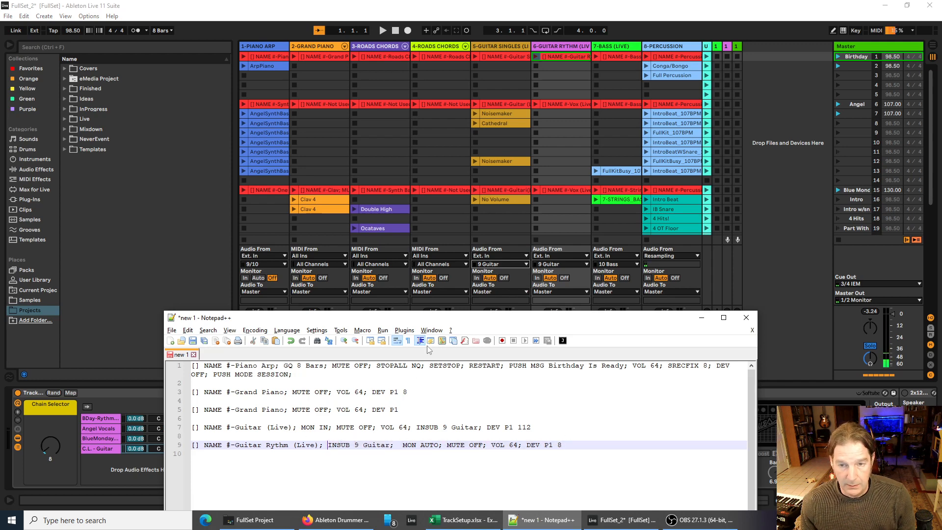
Step: Launch the Angel scene in Ableton Live, and copy track 6's Angel vocal clip script, with "INSUB 1 Vocal Mic" and "DEV P1 48", into Notepad++
left_click(562, 104)
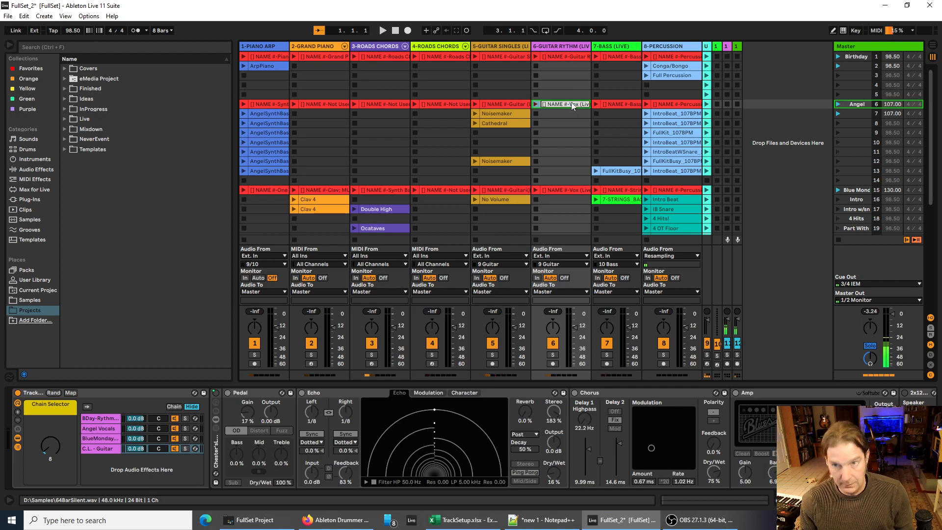
left_click(837, 104)
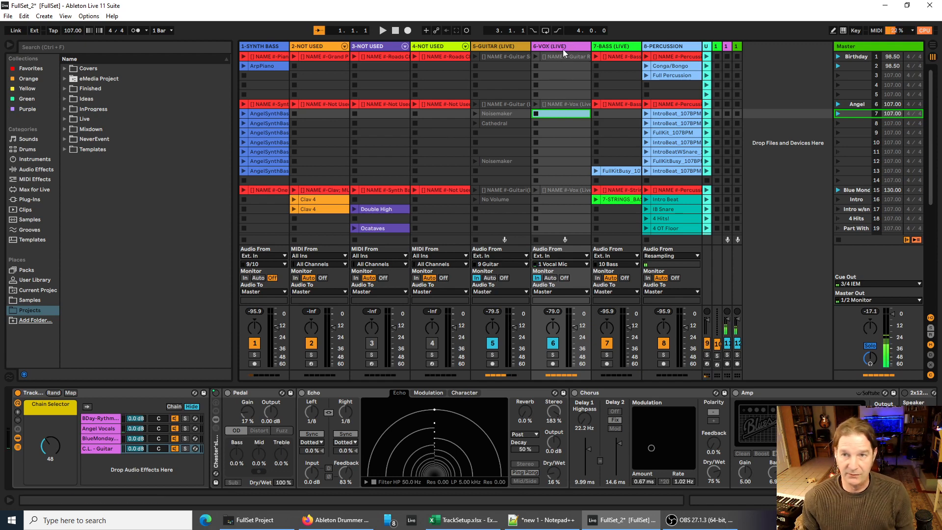
key("alt+Tab")
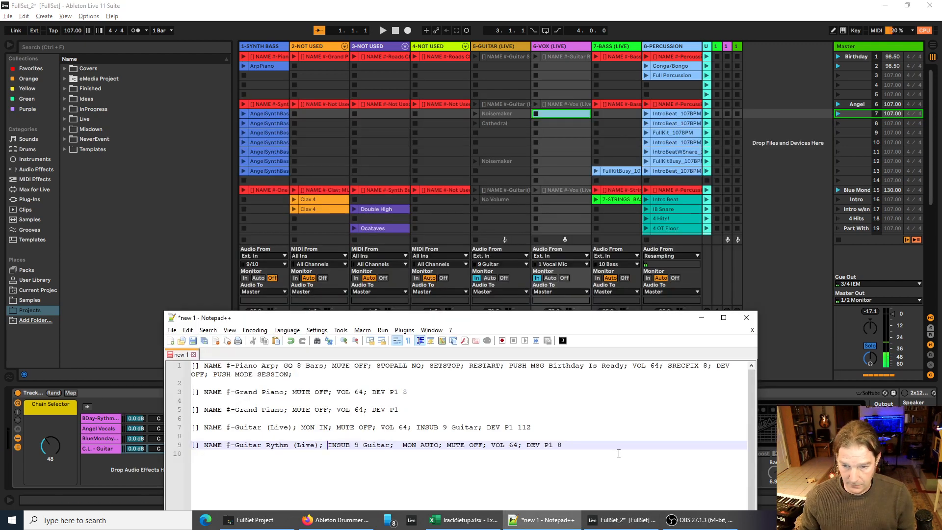
left_click(590, 447)
key("Return")
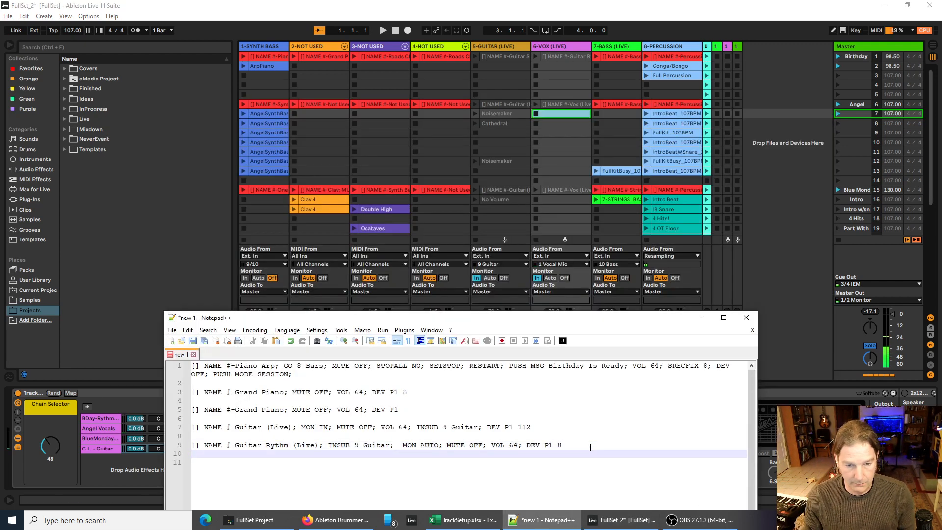
key("Return")
type("[] NAME #-Vox (Live); INSUB 1 Vocal Mic; MUTE OFF; VOL 64; MON IN; DEV P1 48")
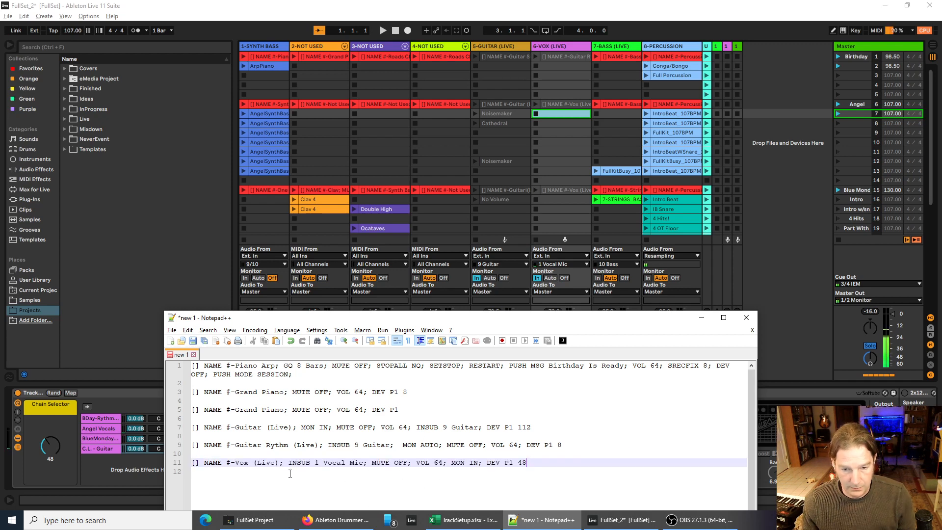
Step: Highlight the "INSUB 1 Vocal Mic" action in the Vox script line and compare it with track 6's audio input
left_click_drag(289, 462, 359, 462)
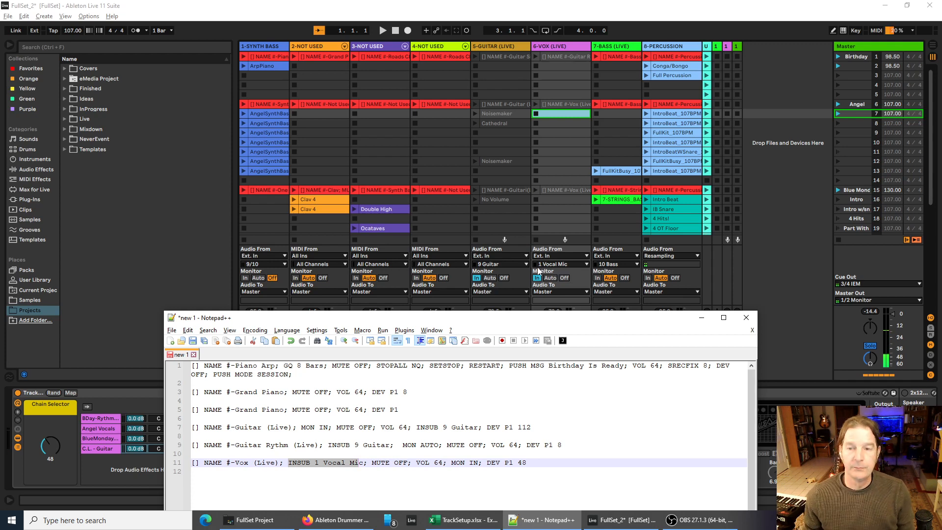
left_click_drag(498, 324, 446, 93)
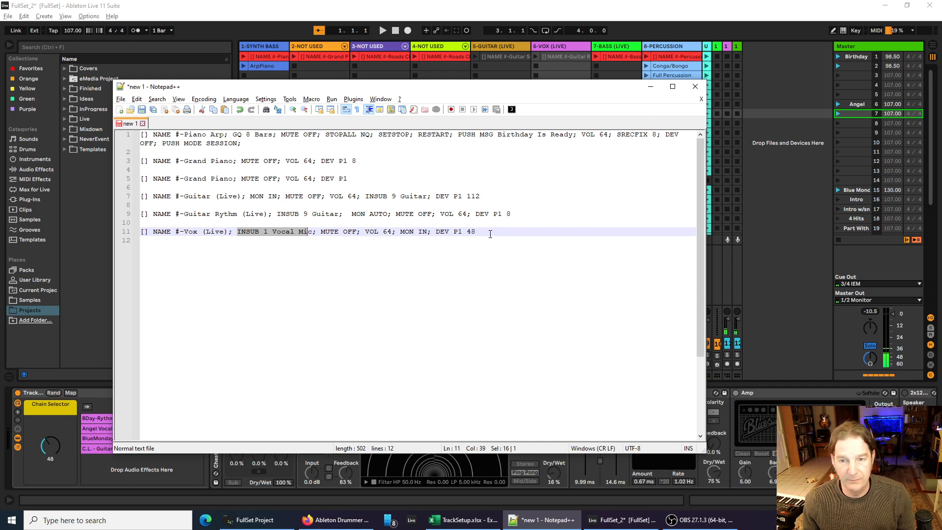
double_click(246, 232)
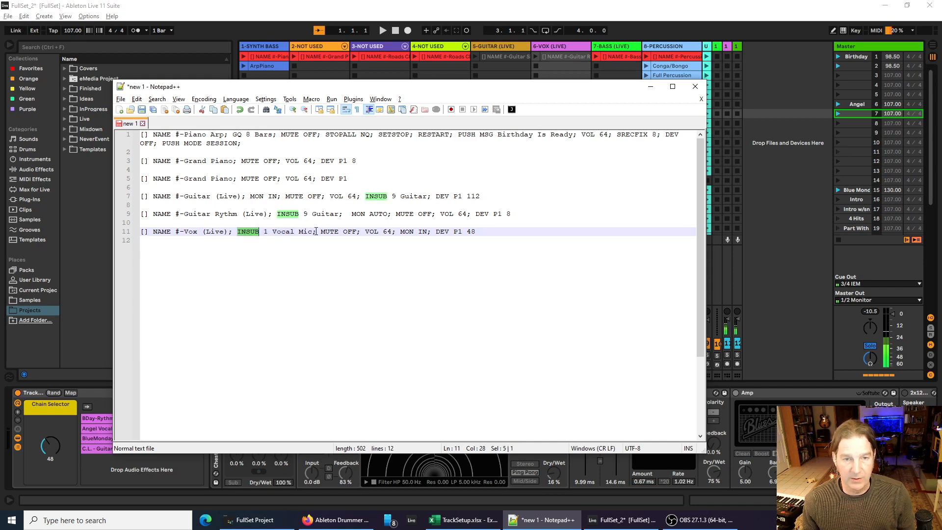
Step: Minimize Notepad++ and select the first Noisemaker clip below track 5's Angel guitar clip in Ableton Live
left_click(651, 86)
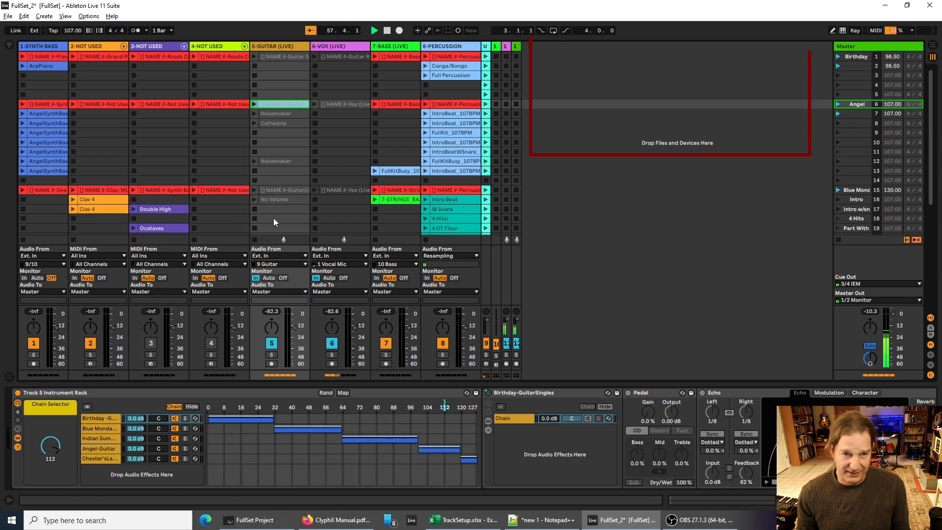
left_click(278, 114)
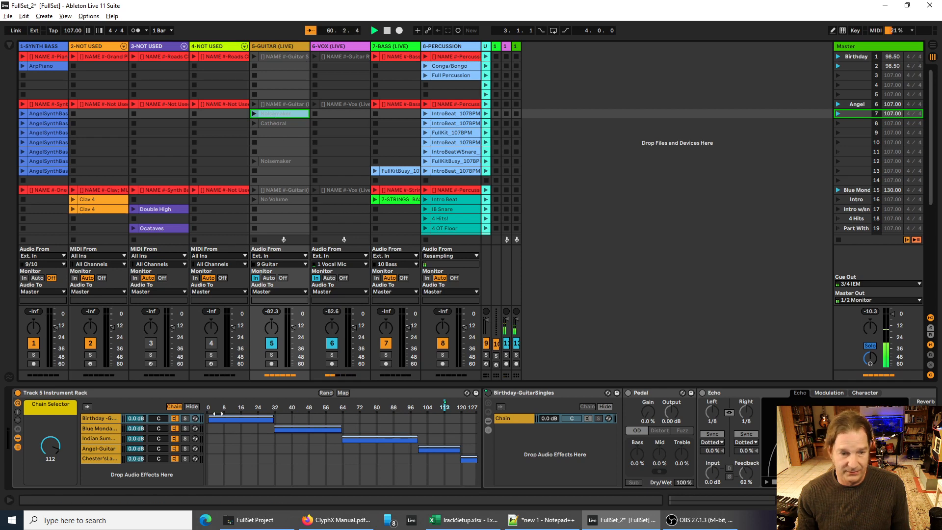
Step: Show the Angel-Guitar chain's devices in track 5's rack, and display the first Noisemaker clip's Device On envelope
left_click(100, 449)
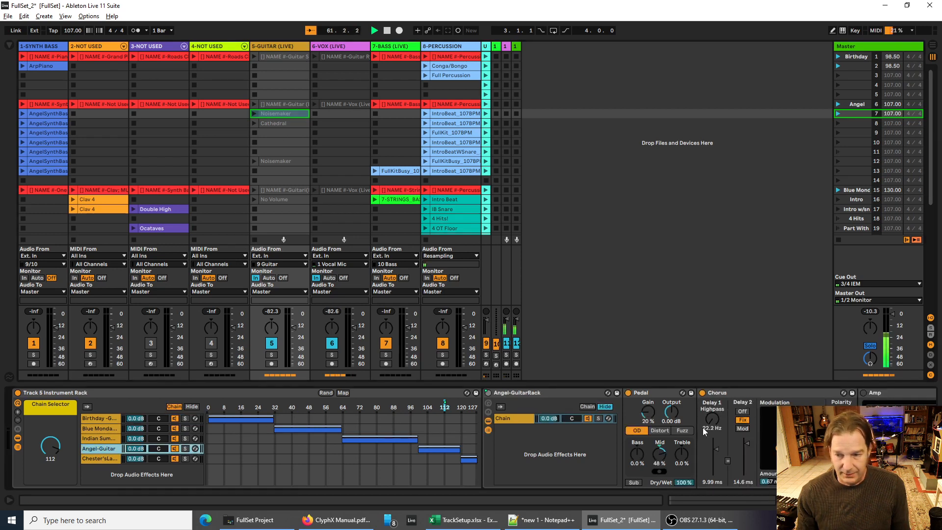
left_click(274, 116)
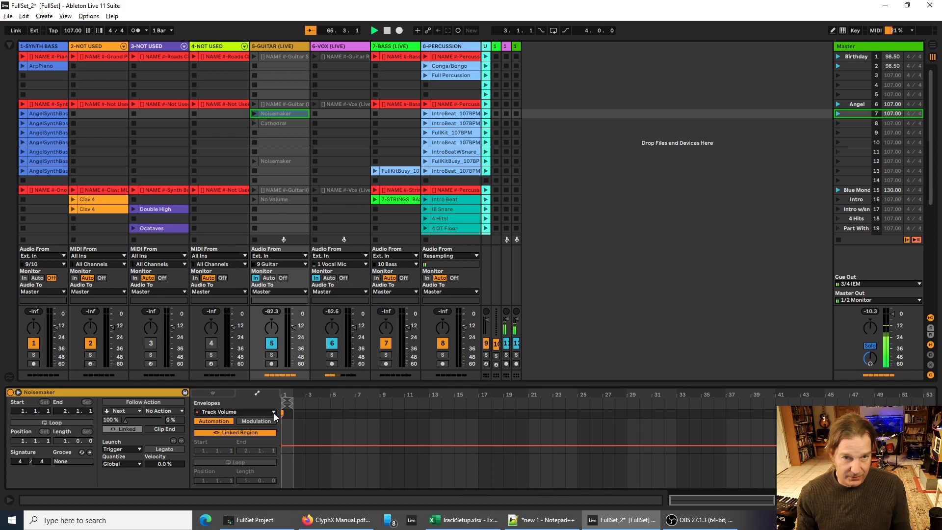
left_click(273, 411)
left_click(231, 450)
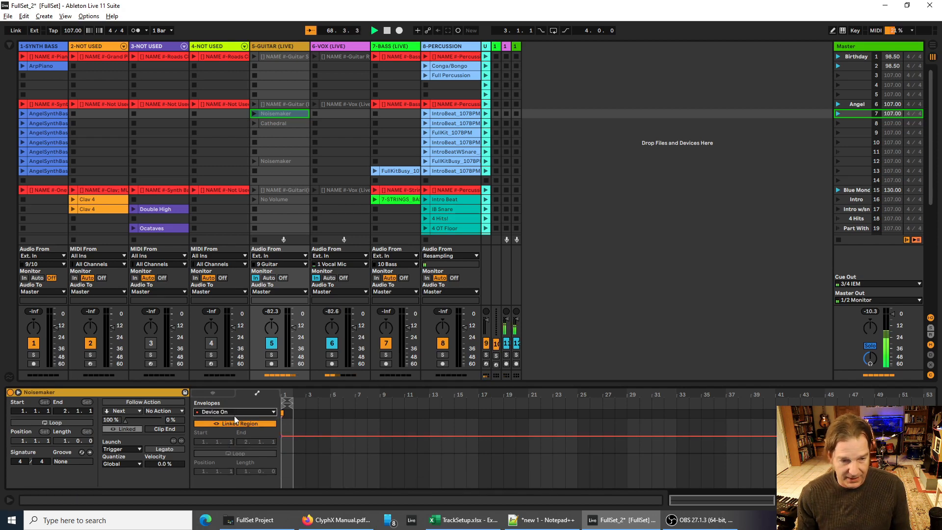
Step: Compare the devices in the Angel-Guitar chain with the list of automated envelopes in track 5's first Noisemaker clip
key("shift+Tab")
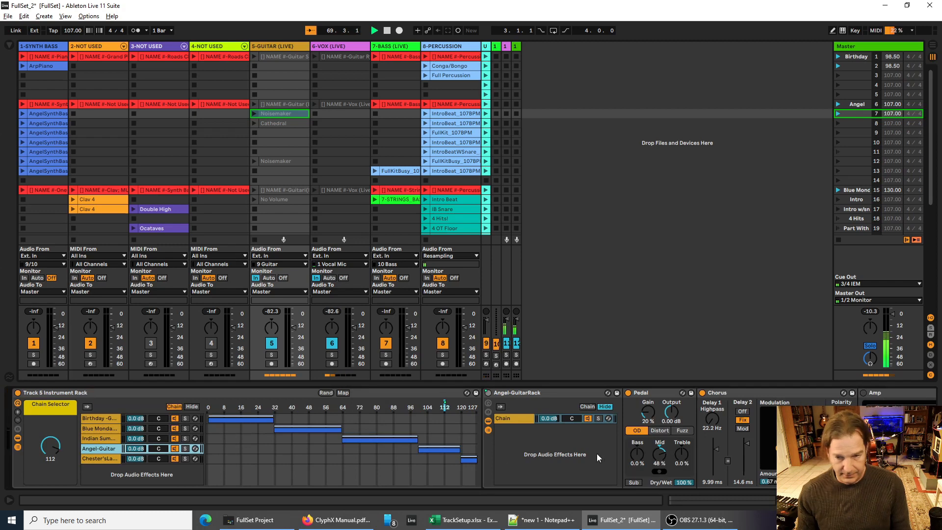
scroll(393, 437, "right", 10)
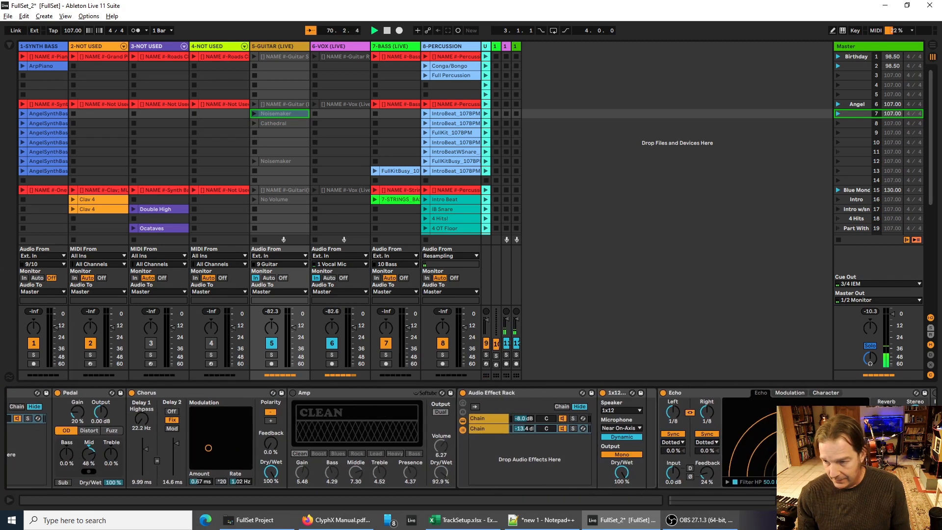
left_click(273, 412)
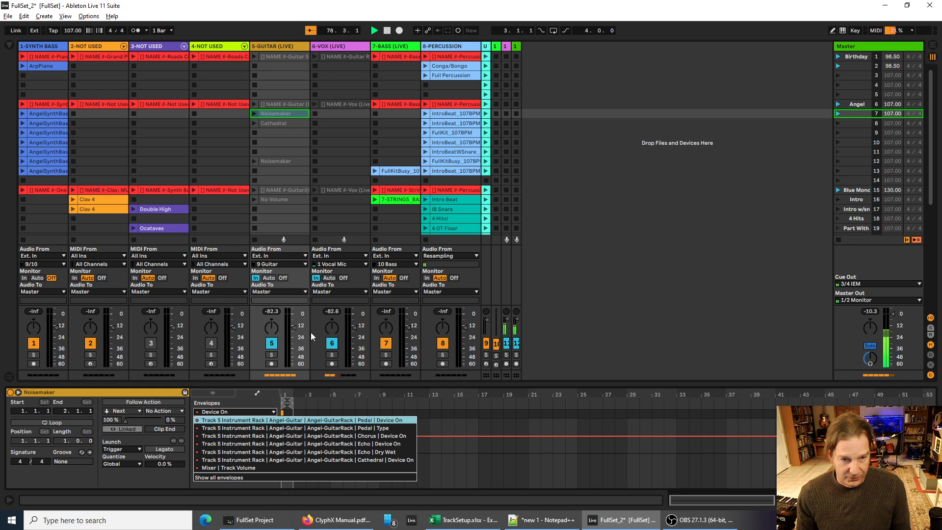
left_click(253, 113)
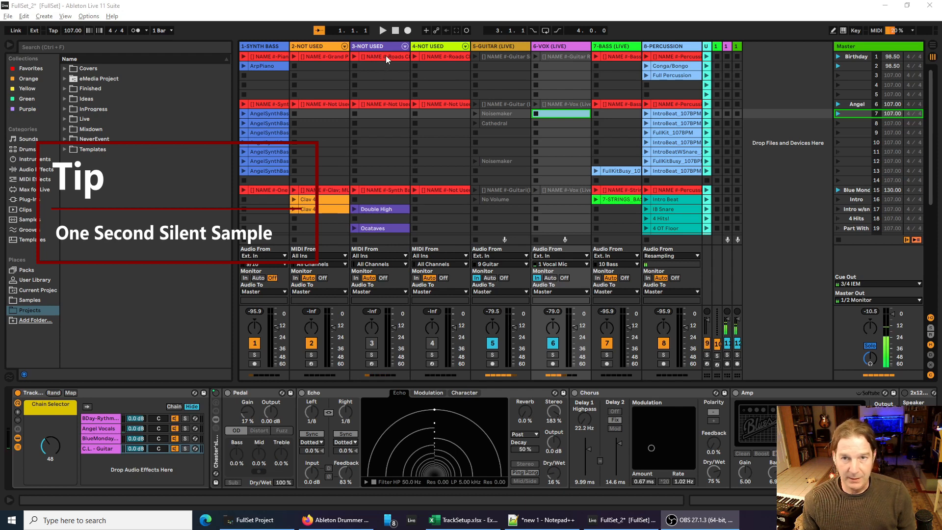
Step: Compare the options offered for an empty slot on MIDI track 4 with those on audio track 1, below ArpPiano
right_click(432, 64)
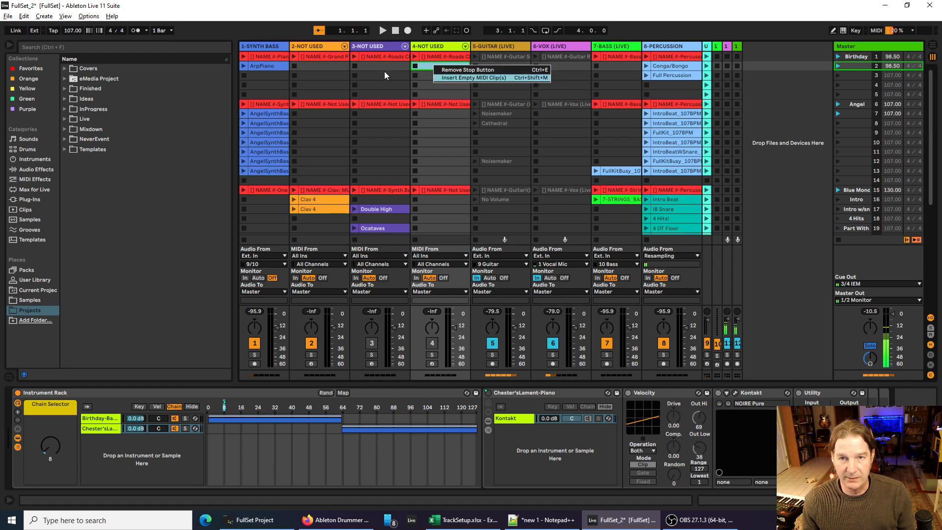
left_click(267, 73)
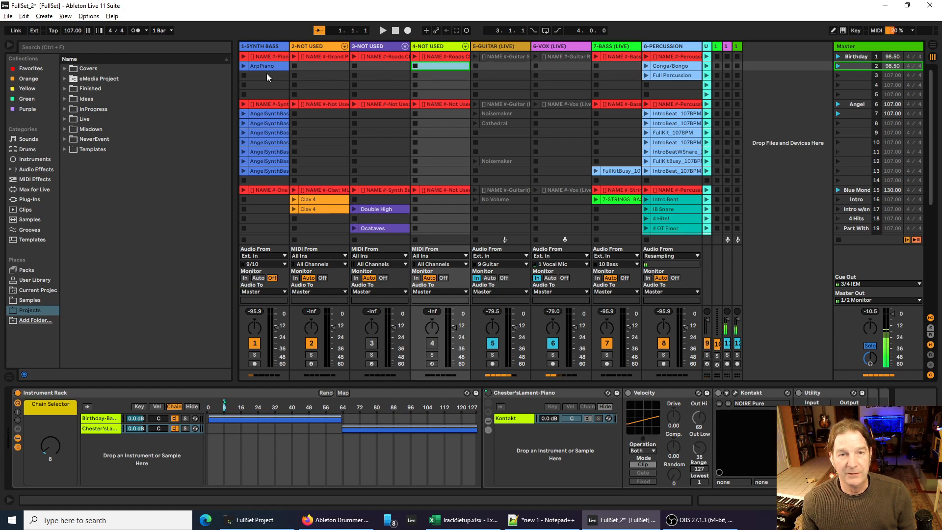
right_click(266, 74)
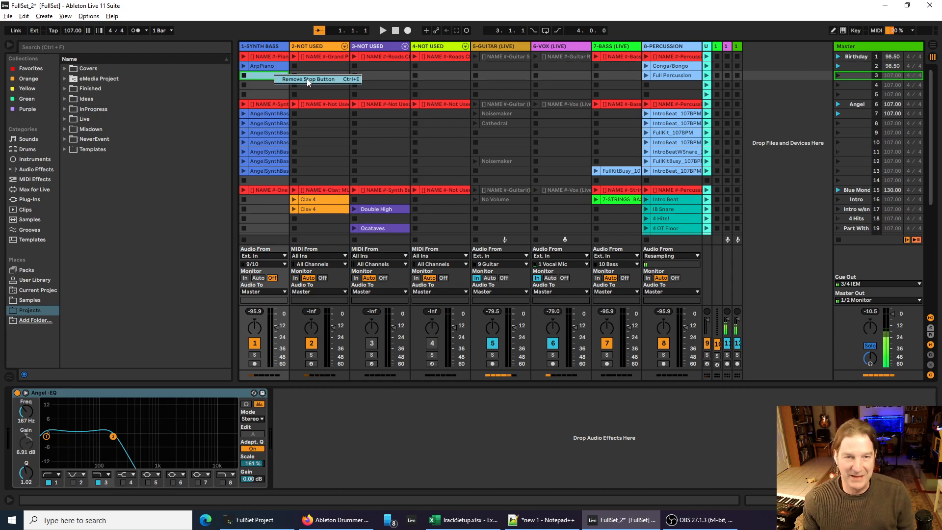
left_click(263, 75)
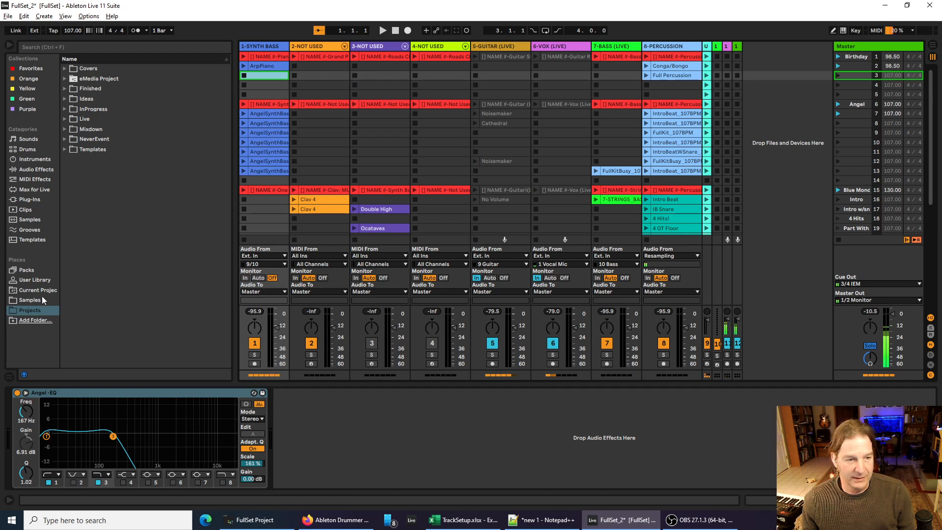
Step: Select 1SecondSilent.wav in the Samples folder, and show the clip view for track 5's empty slot below Cathedral
left_click(27, 299)
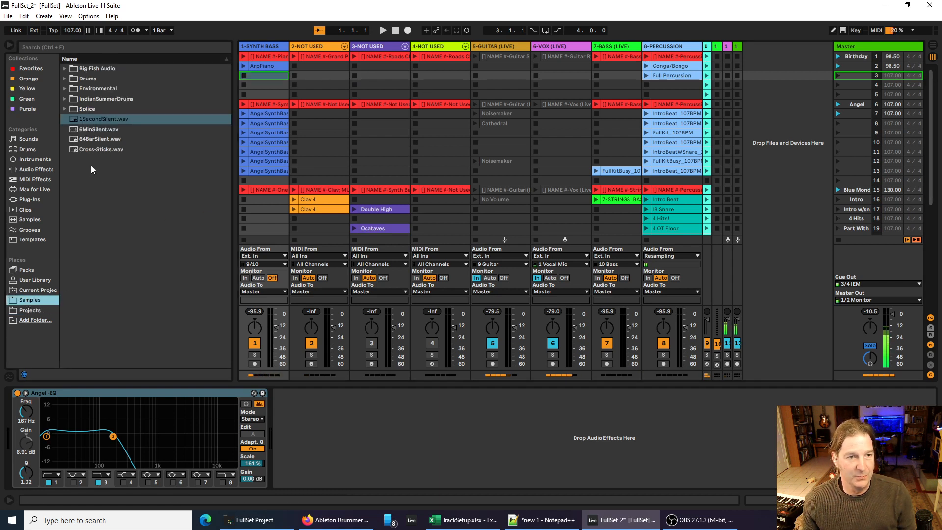
left_click(105, 120)
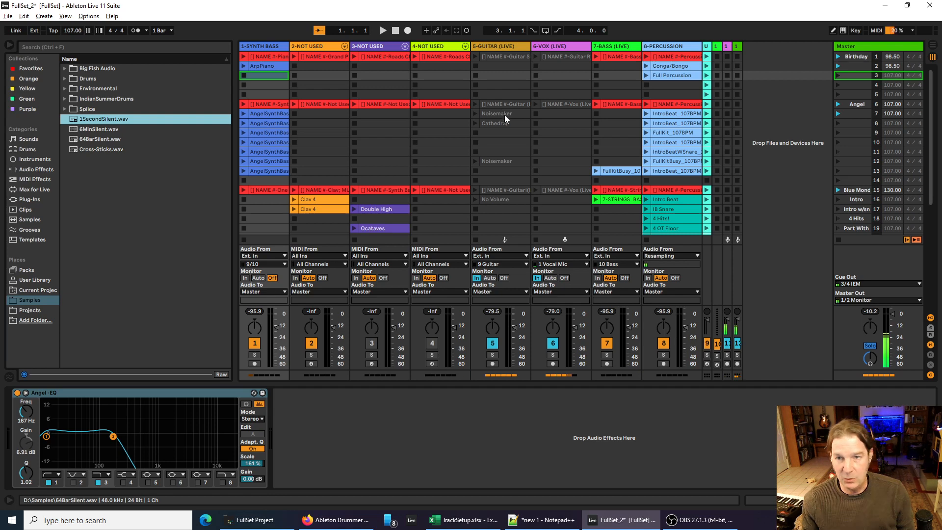
left_click(497, 132)
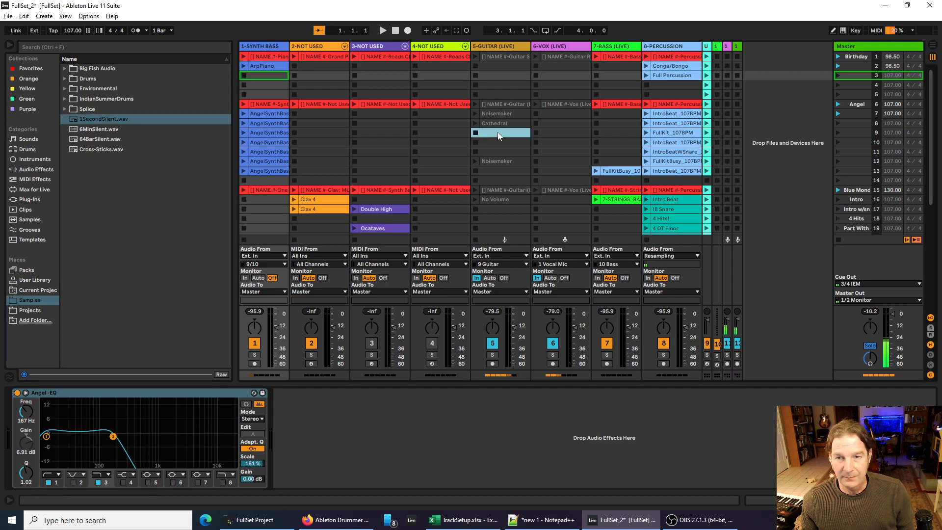
key("shift+Tab")
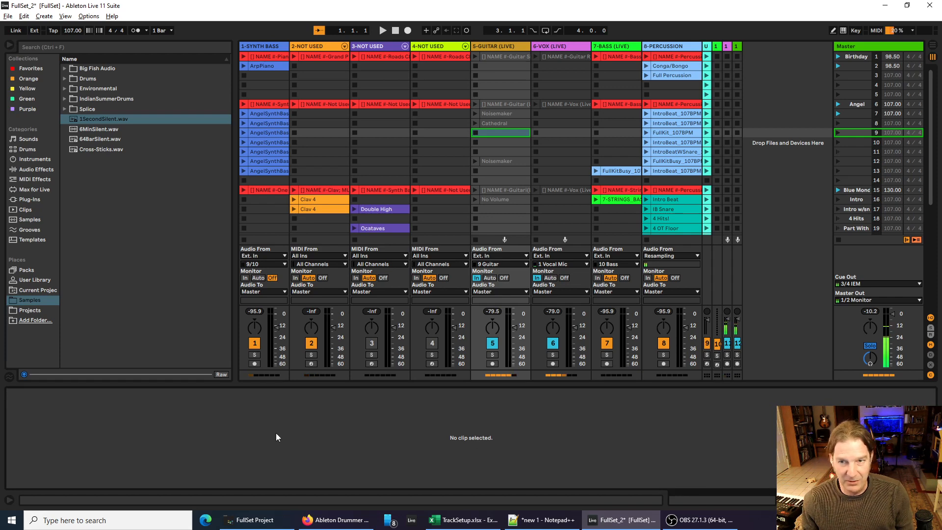
Step: Set the BPM of track 5's Cathedral clip to 999 and examine the full length of its silent sample
left_click(495, 122)
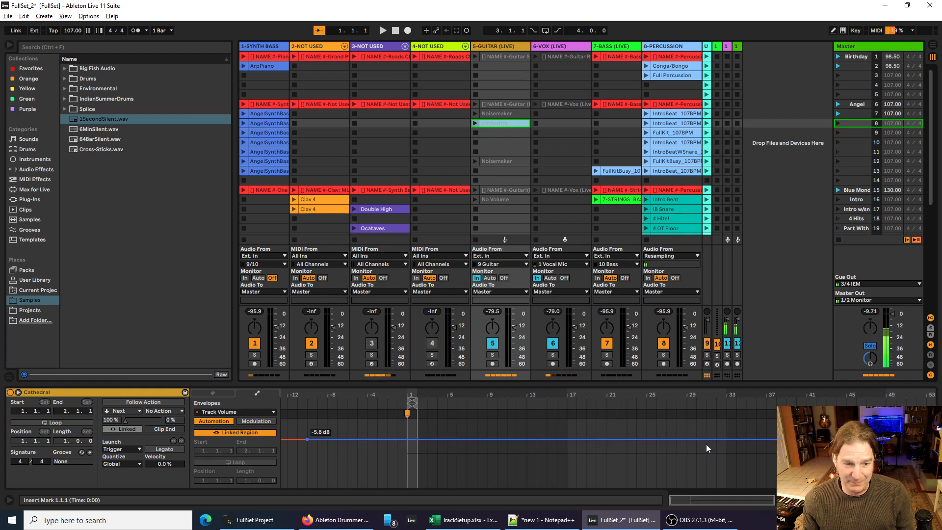
left_click(218, 392)
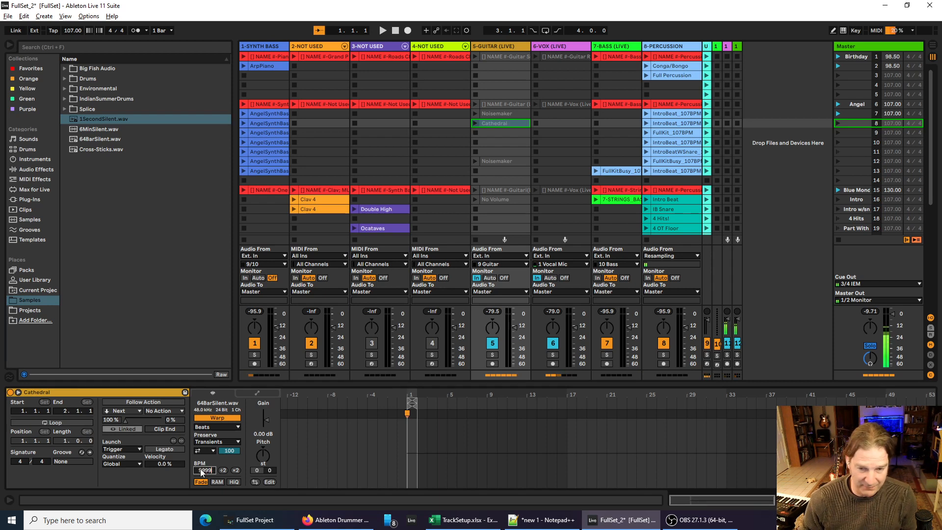
key("Return")
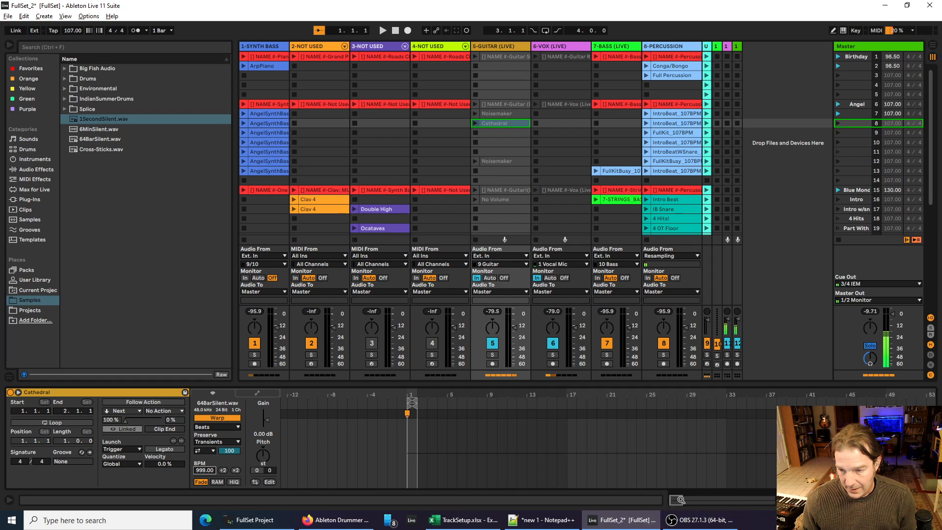
left_click_drag(679, 499, 769, 502)
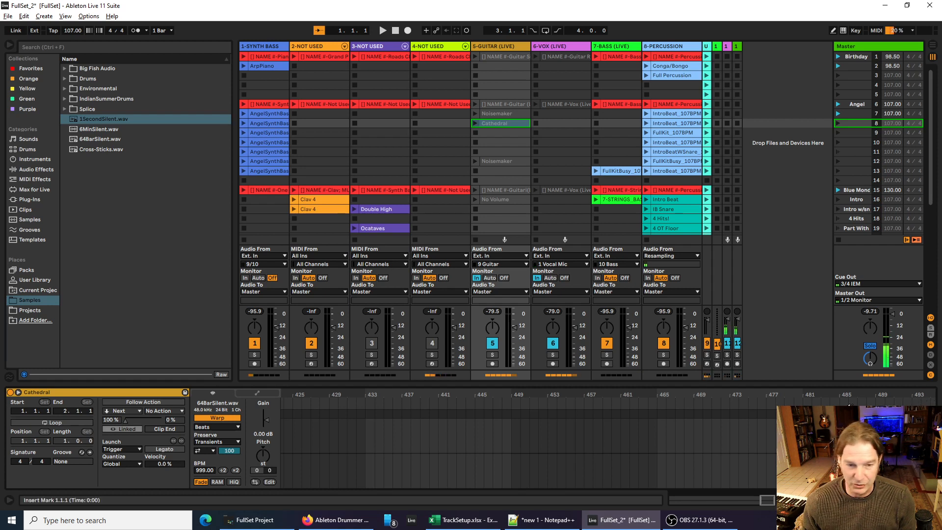
left_click_drag(766, 499, 675, 498)
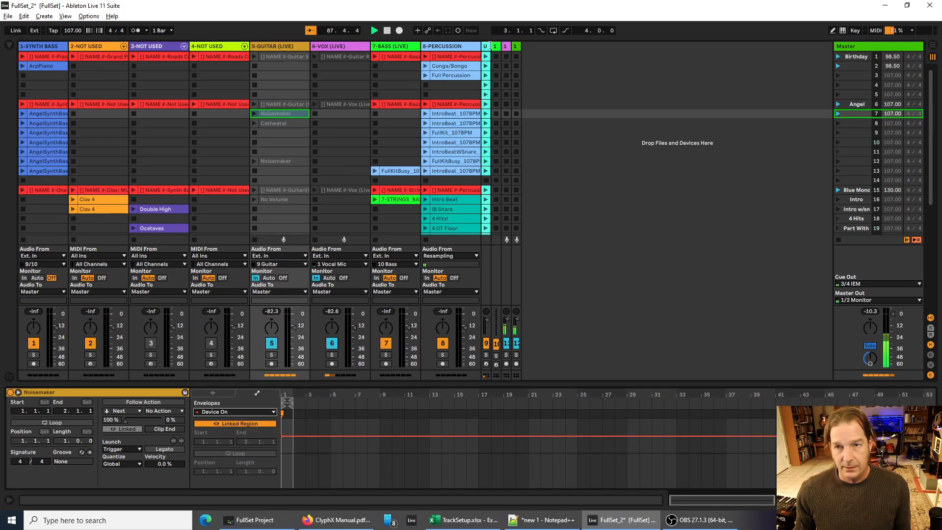
Step: Widen the Utils track and show its Auto-Select / Cue next Scene and Timer_Big devices
mouse_move(522, 44)
left_mouse_down()
mouse_move(564, 45)
mouse_move(521, 47)
left_mouse_up()
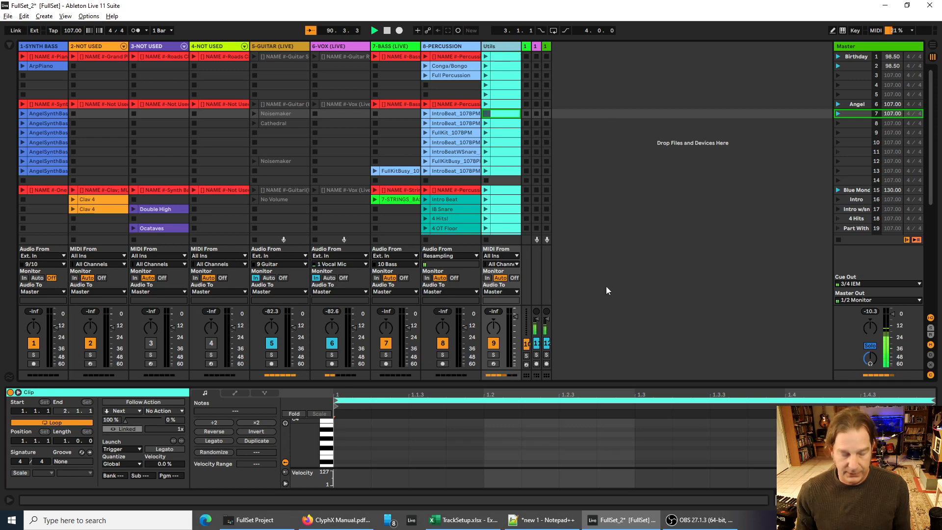
key("shift+Tab")
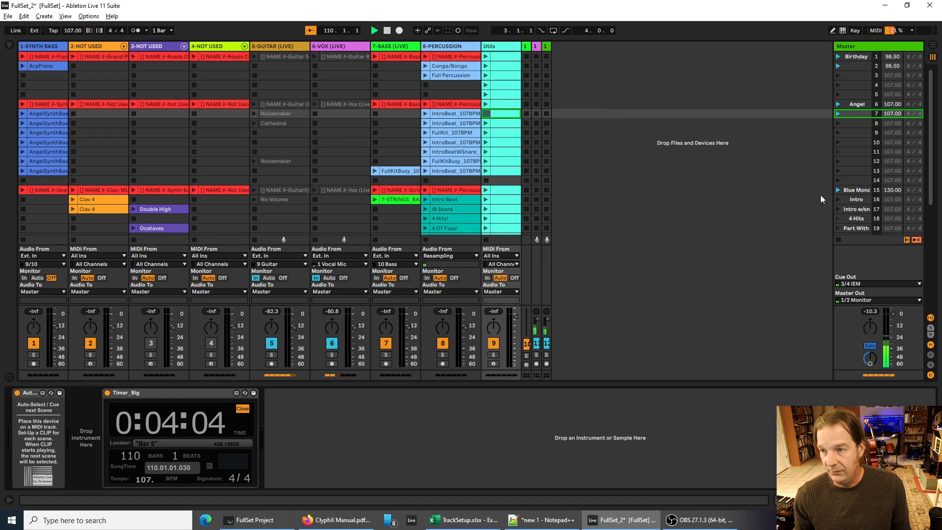
Step: Select the 4 Hits scene in the Master track and examine its Follow Action settings
scroll(858, 169, "down", 2)
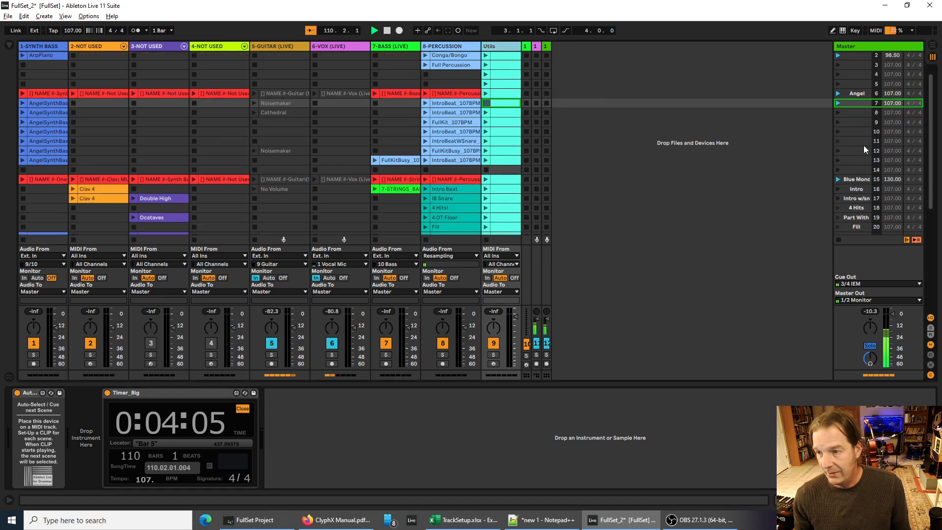
scroll(858, 170, "down", 2)
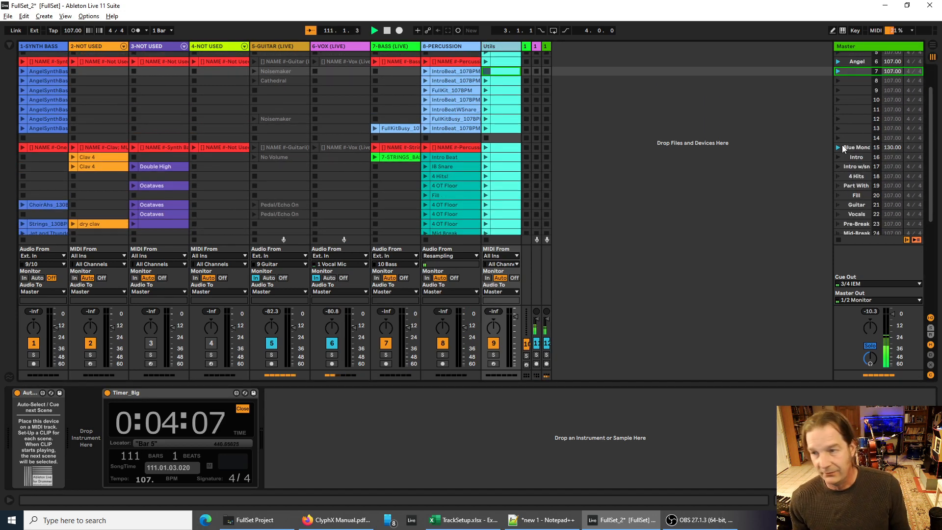
left_click(851, 173)
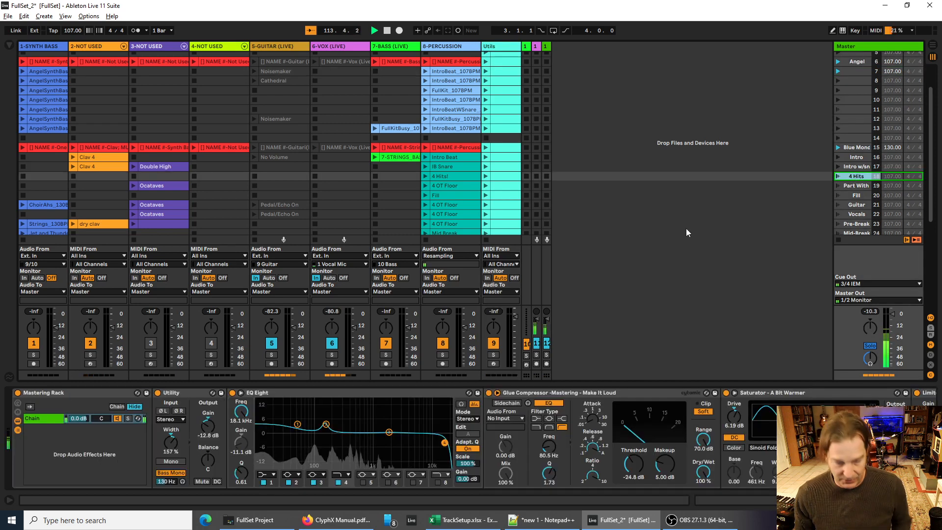
key("shift+Tab")
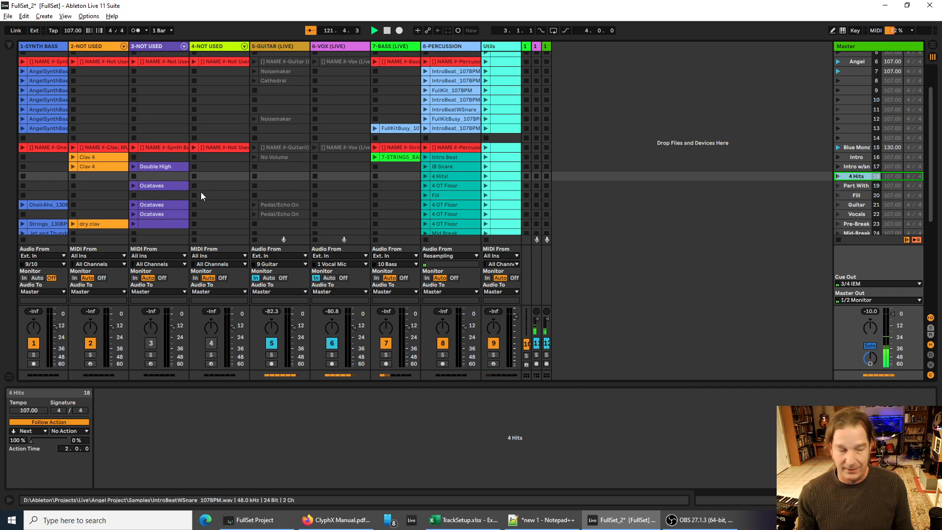
key("shift+Tab")
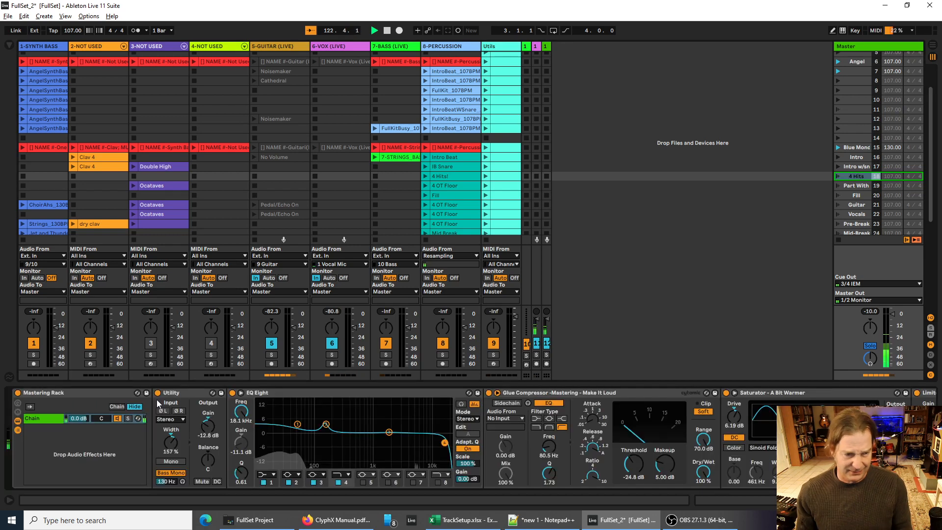
Step: Open the Ableton Drummer website from the Utils track's Auto-Select / Cue next Scene device and look over its home page
left_click(499, 52)
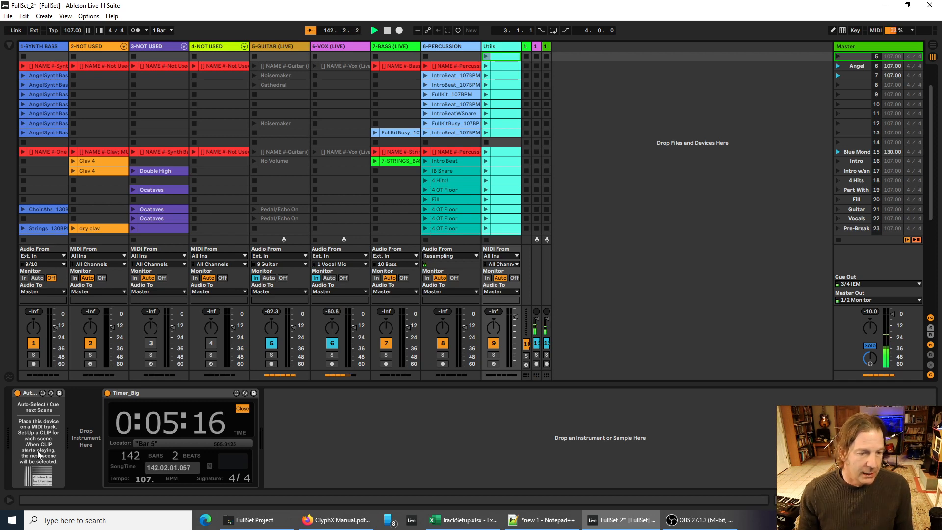
left_click(36, 478)
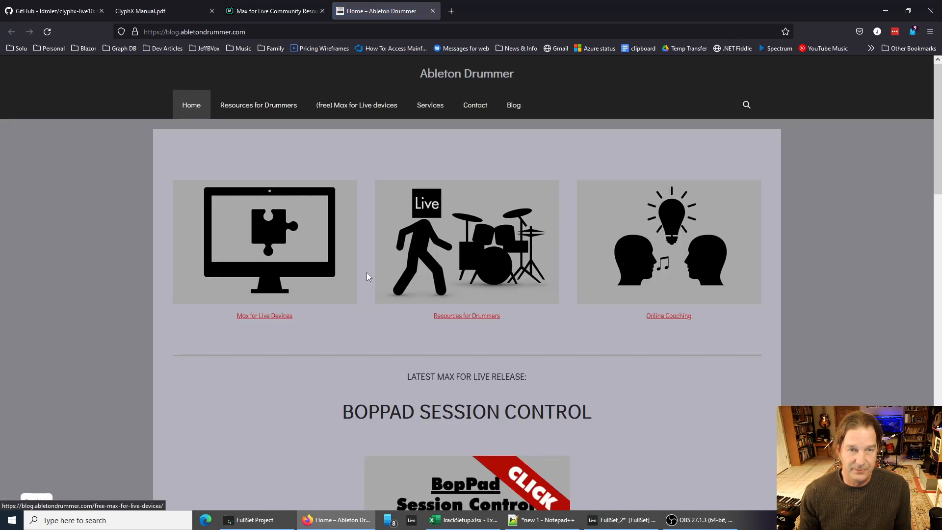
scroll(364, 272, "down", 10)
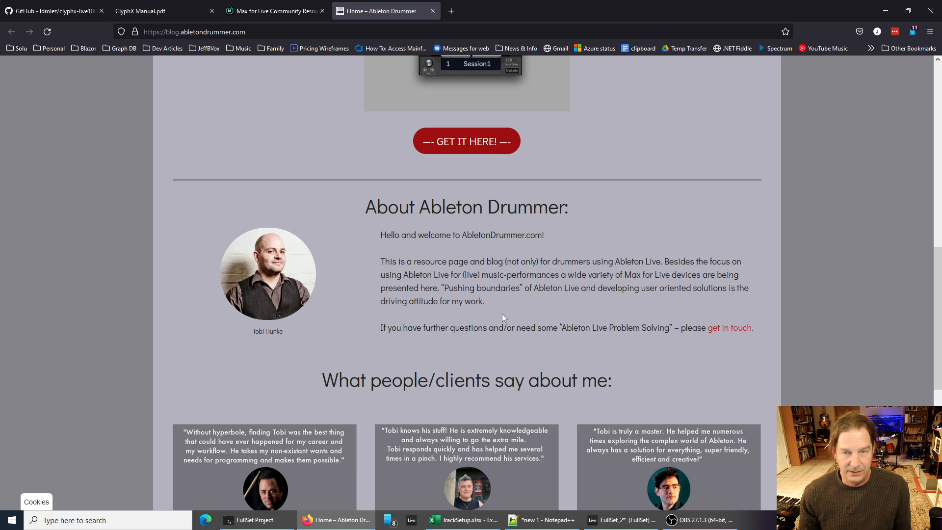
scroll(469, 272, "up", 10)
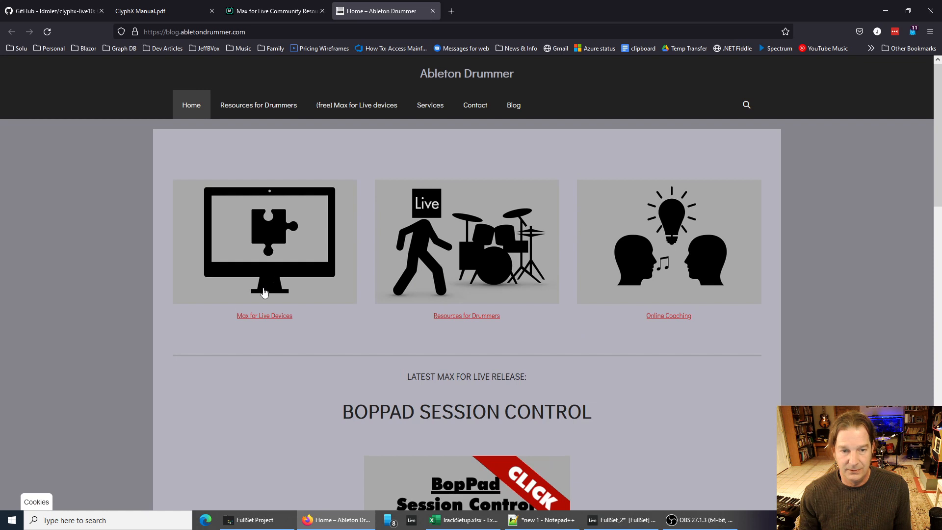
Step: Browse the site's free Max for Live devices and locate the Auto CUE next scene device
left_click(250, 316)
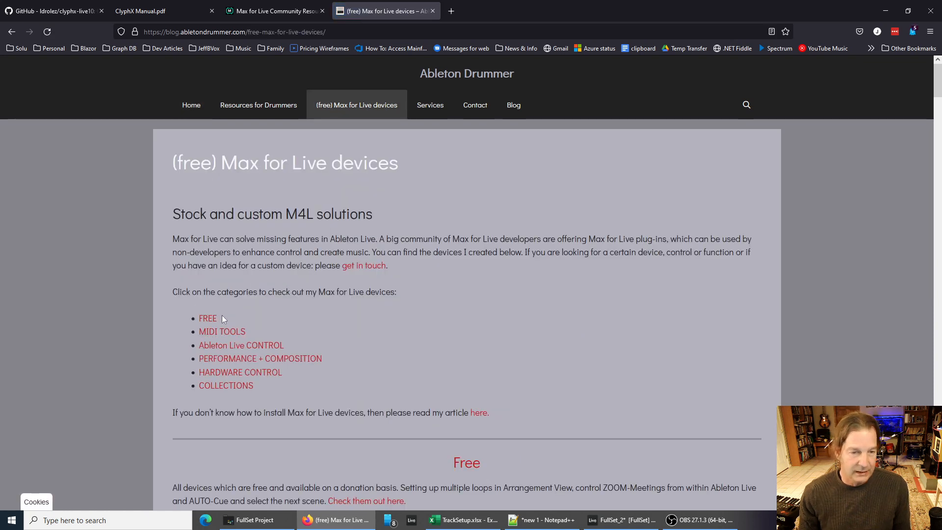
left_click(210, 318)
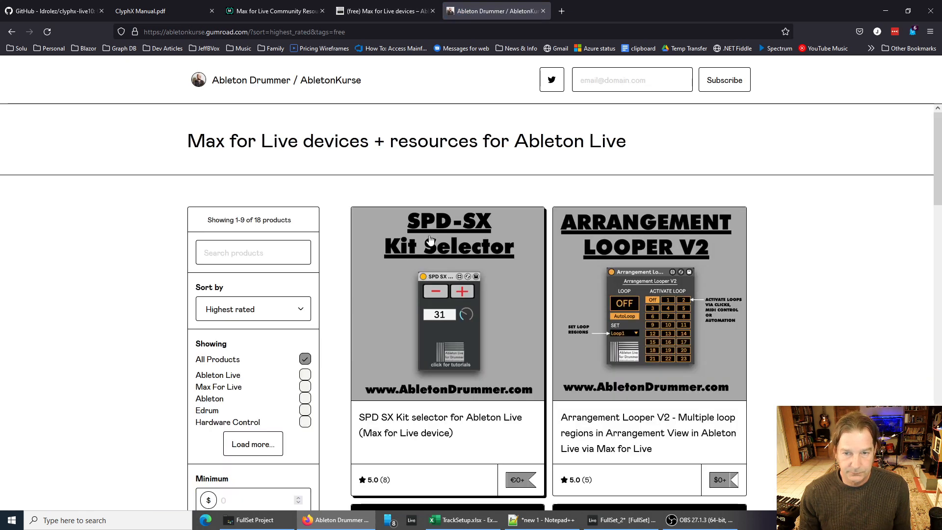
scroll(438, 227, "down", 4)
scroll(438, 227, "down", 2)
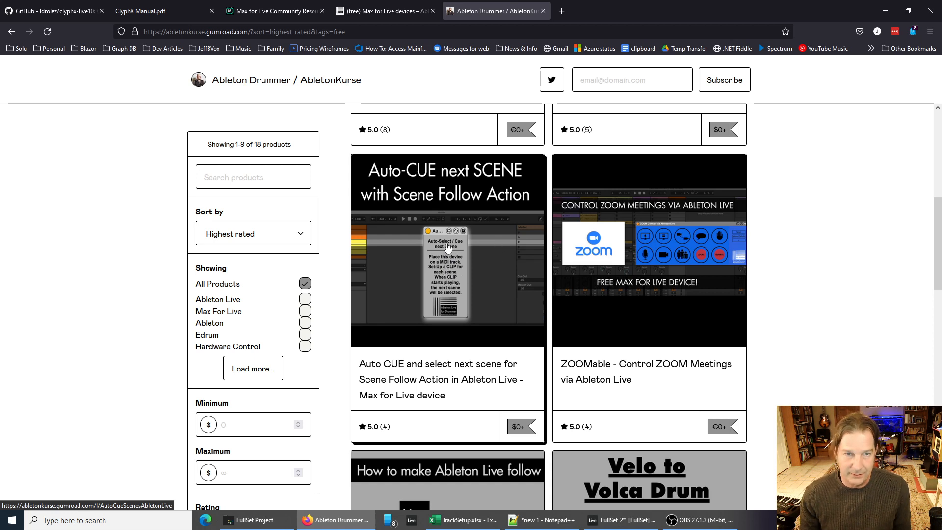
scroll(447, 247, "up", 5)
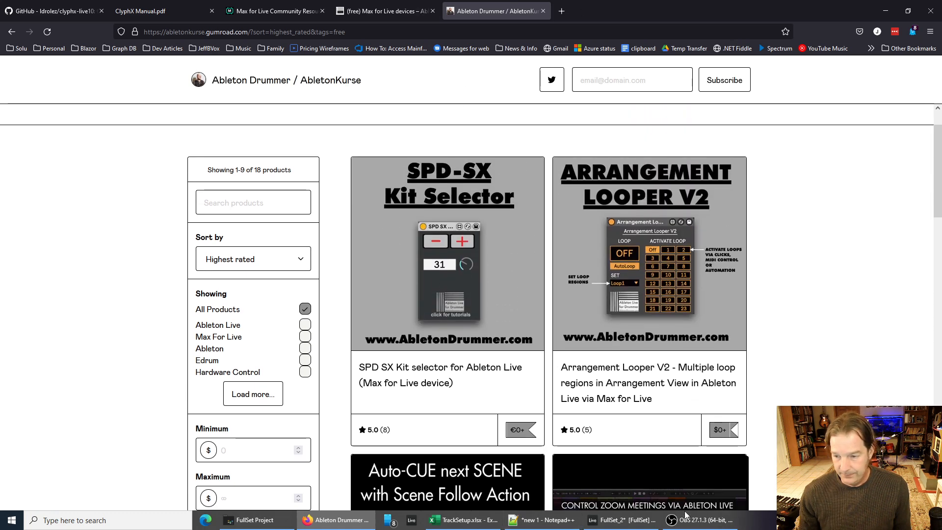
Step: Return to the Ableton Live set, show the Timer_Big pop-up display over the session, and stop playback
left_click(593, 522)
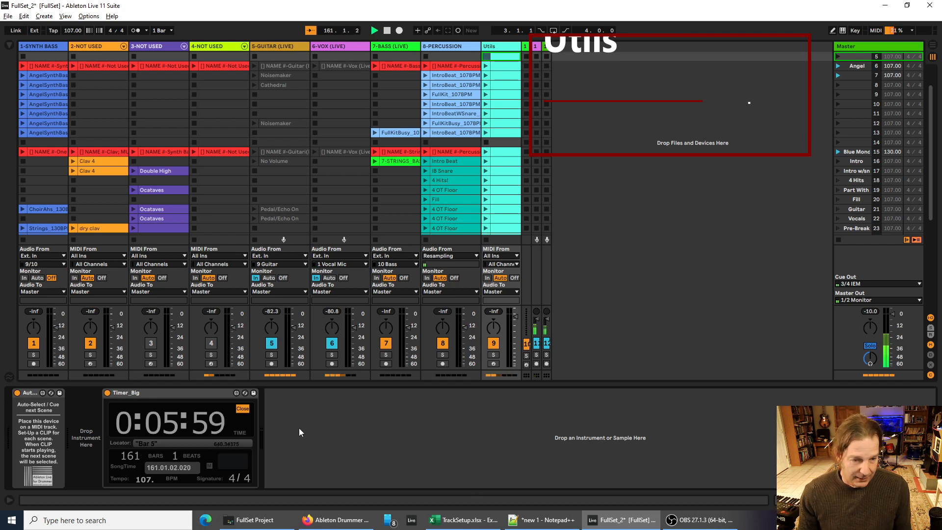
left_click(242, 409)
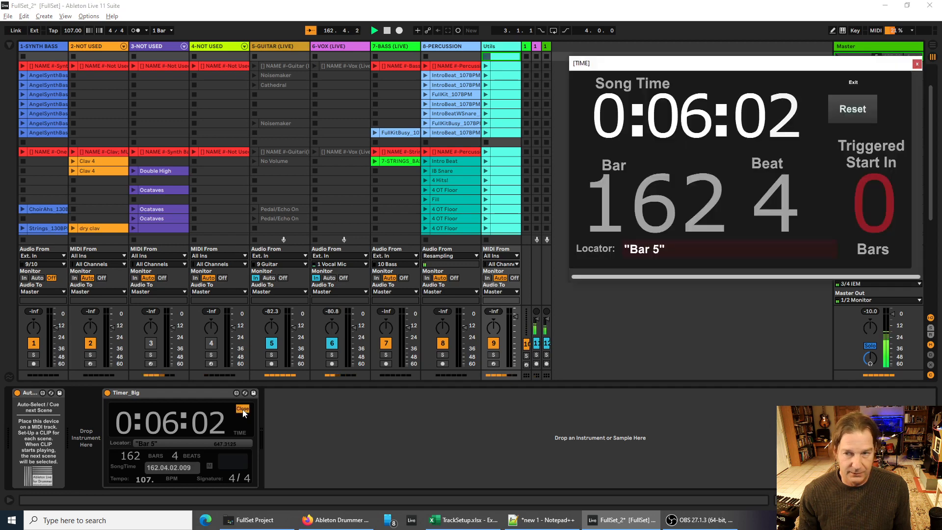
left_click_drag(685, 68, 413, 94)
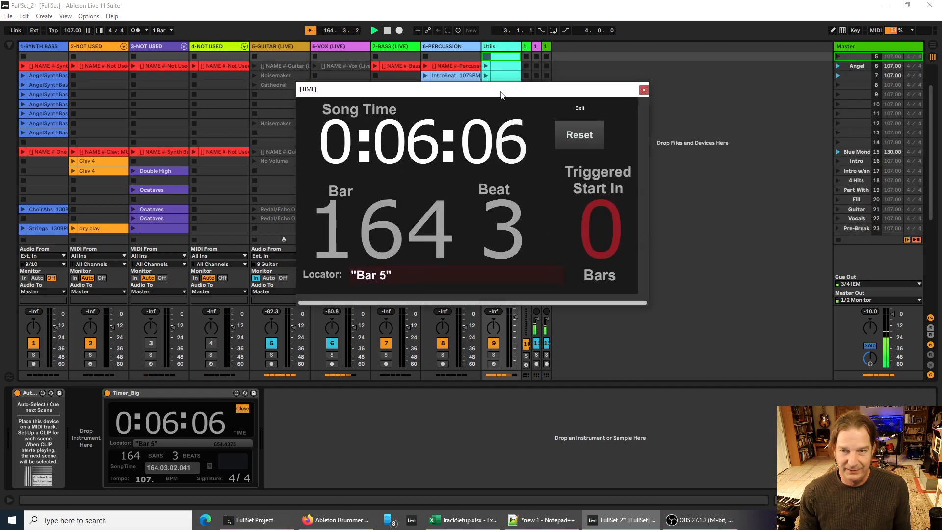
left_click_drag(501, 94, 657, 87)
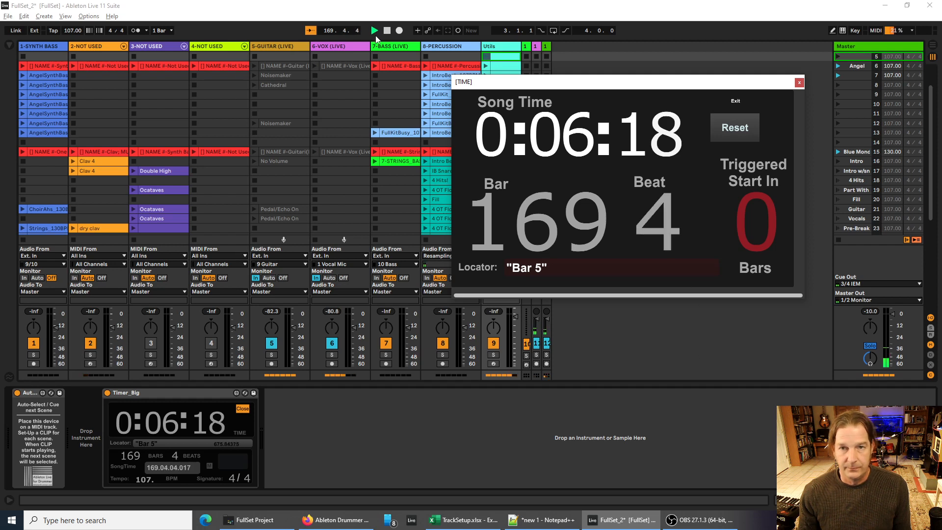
left_click(386, 31)
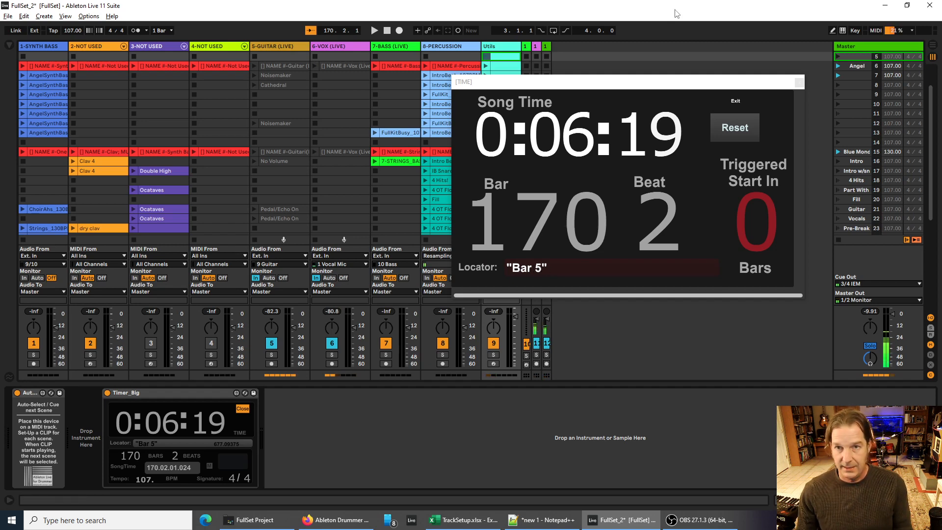
Step: Show the Arrangement View with its Start and Bar 5 locators, keeping the timer window clear of the timeline
key("shift+Tab")
key("shift+Tab")
key("Tab")
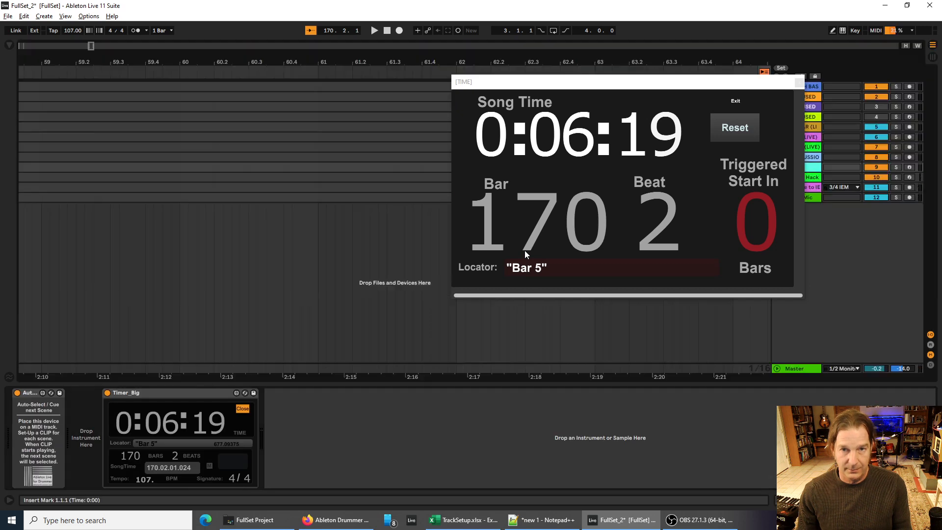
left_click_drag(588, 89, 619, 195)
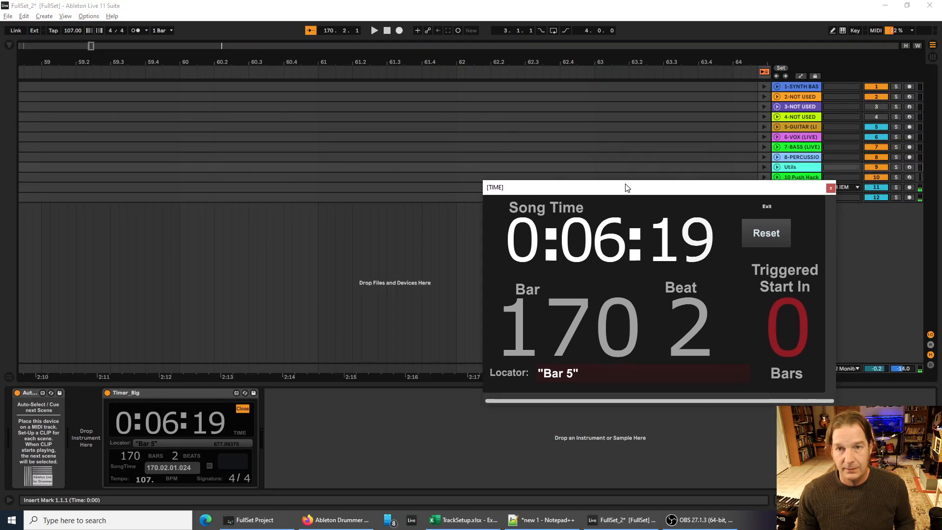
left_click_drag(513, 46, 509, 45)
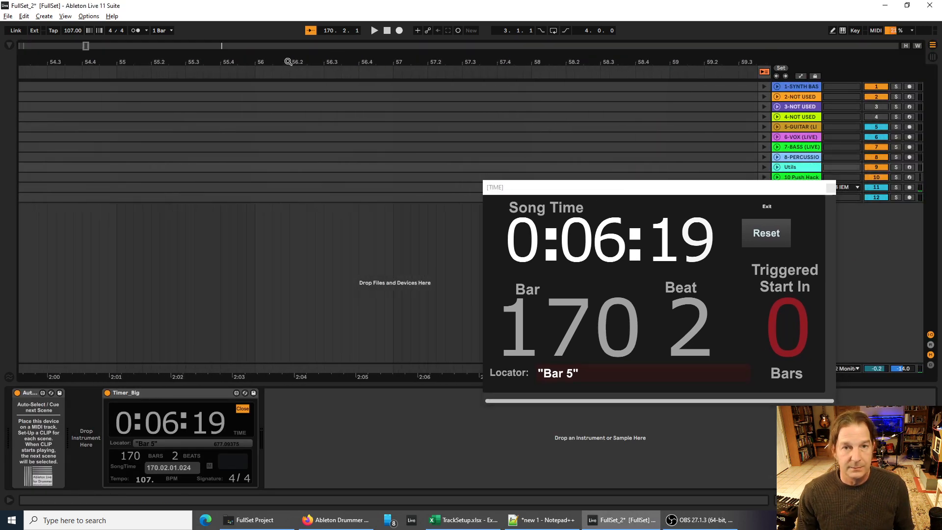
left_click_drag(288, 61, 587, 69)
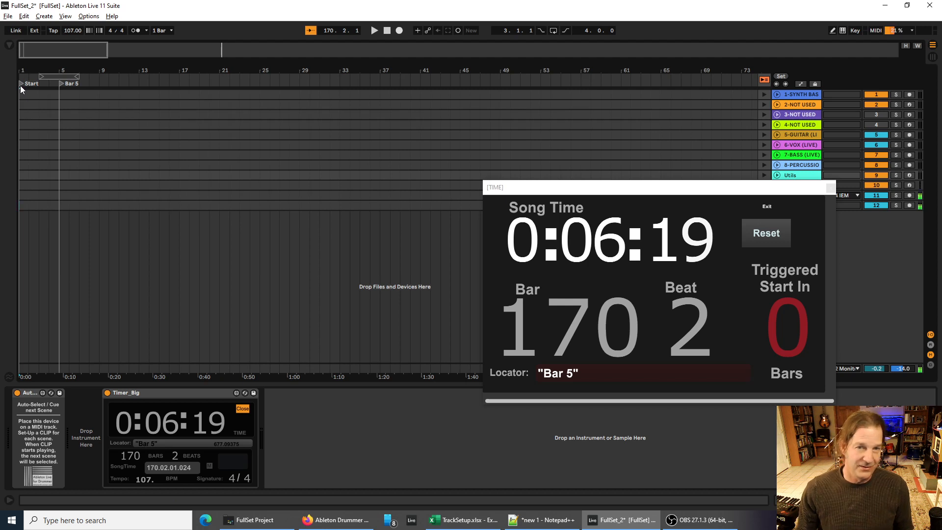
Step: Reset the timer to the song's start, run playback past the Bar 5 locator, and stop it
left_click(774, 235)
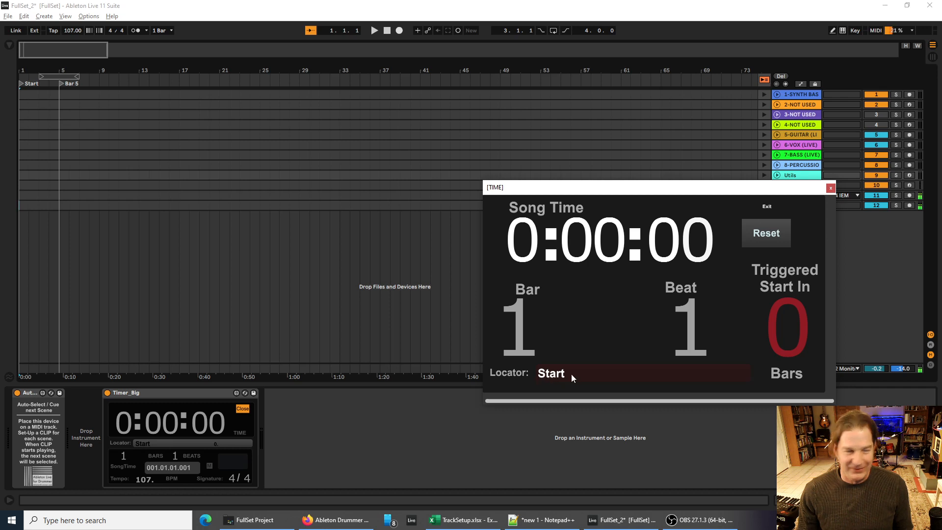
left_click(374, 30)
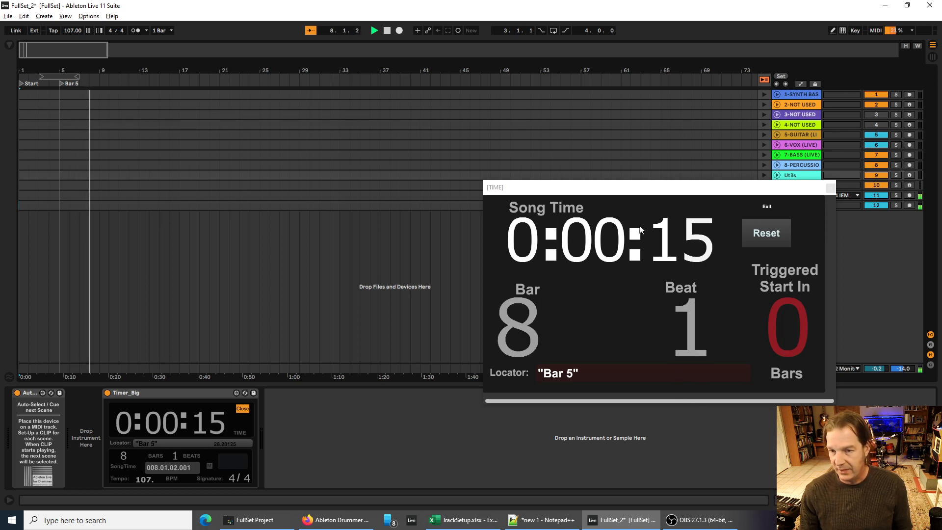
left_click(388, 31)
left_click_drag(735, 190, 531, 125)
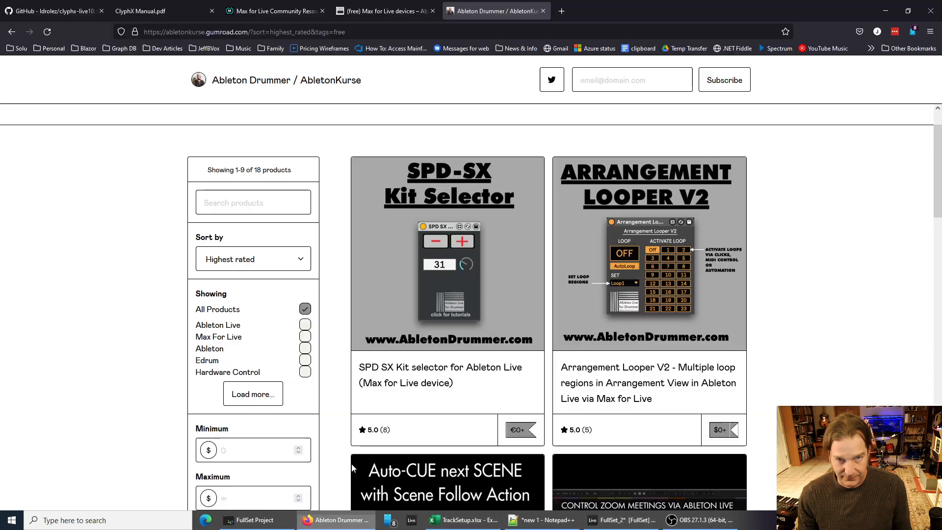
Step: Switch to the Max for Live community site in the browser and search it for the timer author's username
left_click(339, 519)
left_click(307, 13)
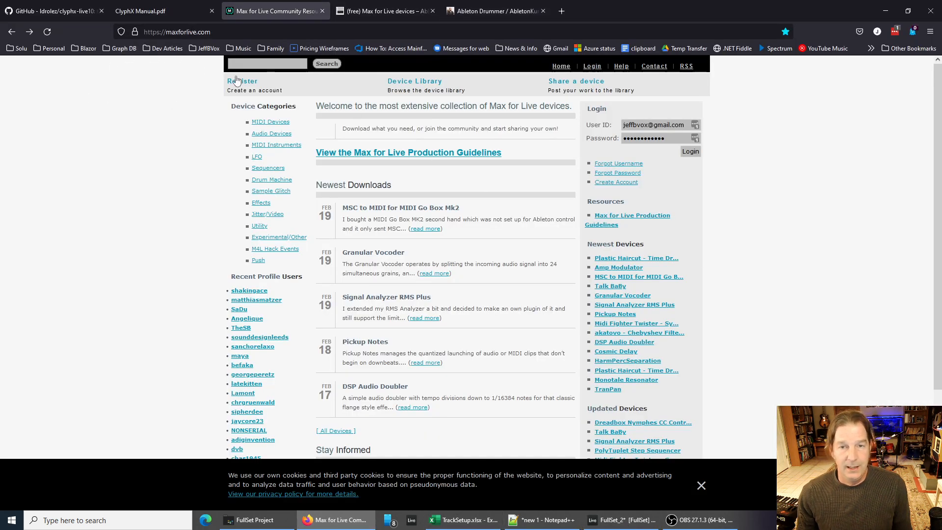
left_click(260, 64)
type("je")
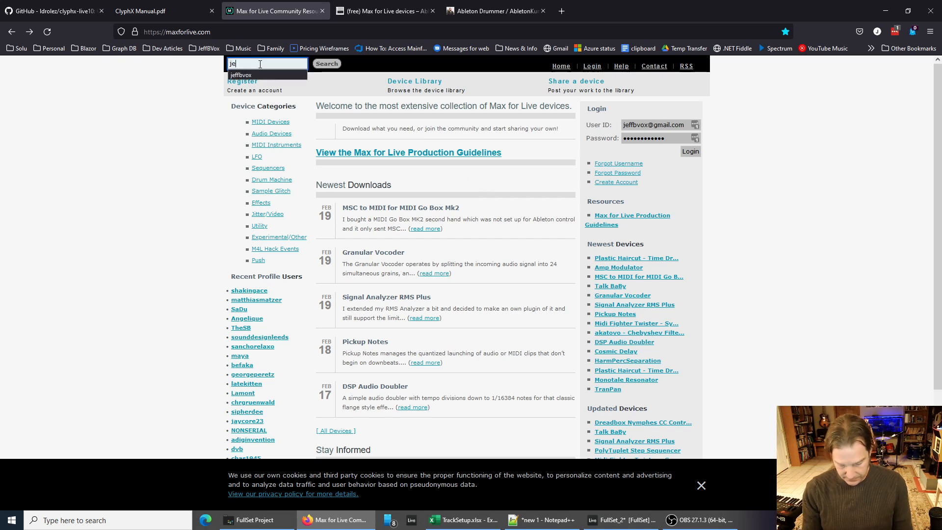
type("ffbvox")
key("Return")
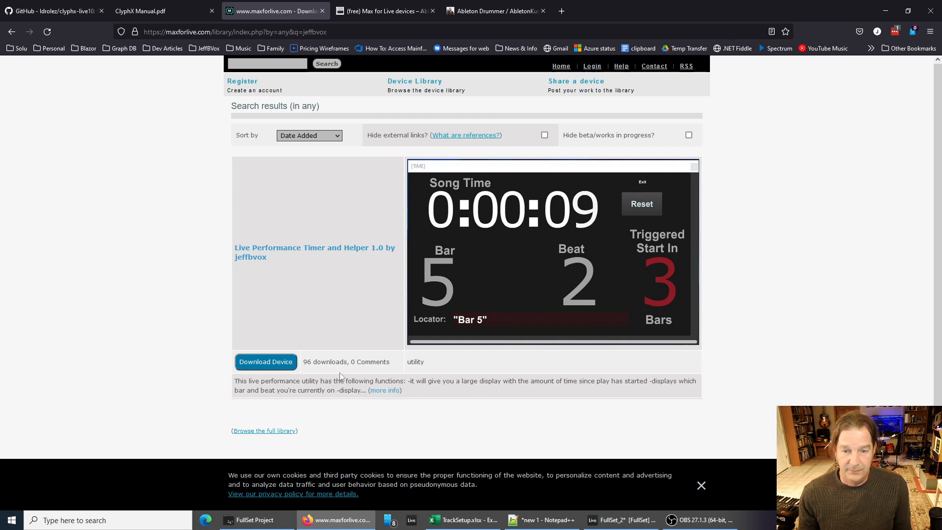
Step: Open the details page of the Live Performance Timer and Helper 1.0 device and read its description
left_click(393, 390)
right_click(393, 390)
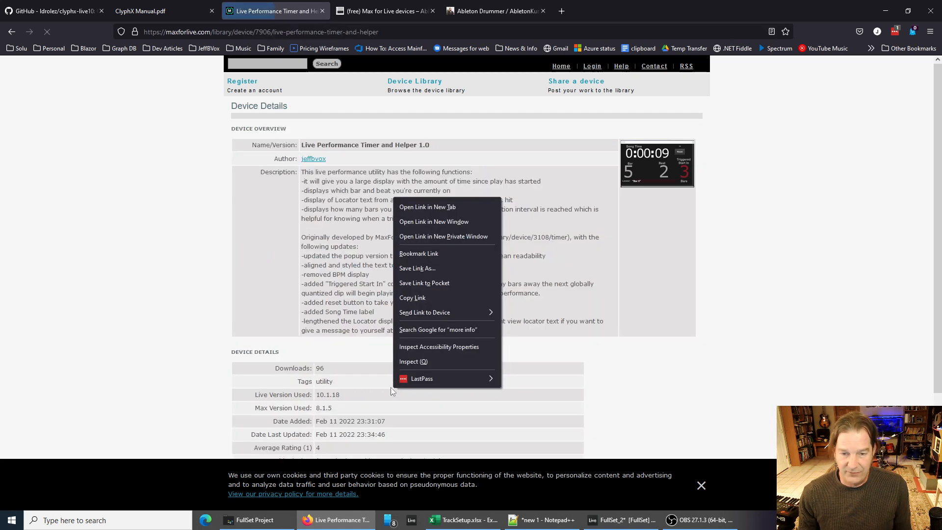
left_click(30, 226)
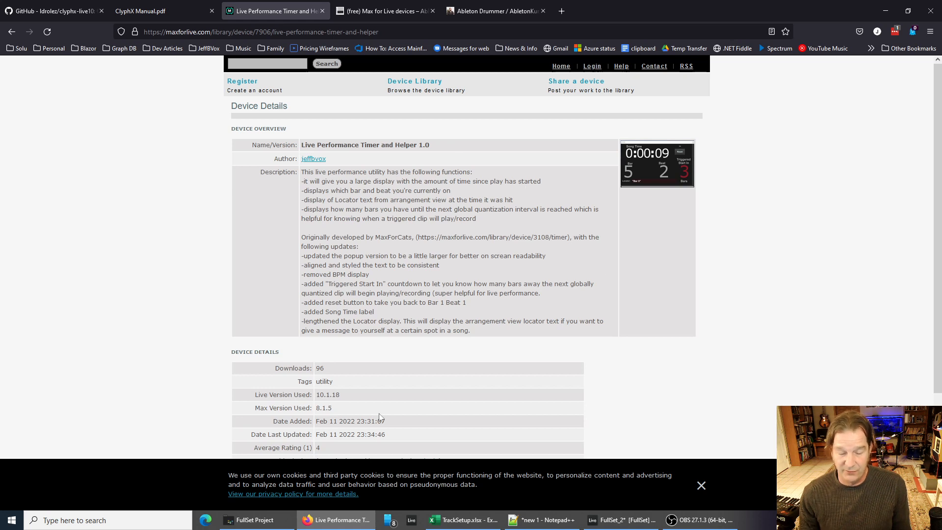
Step: Return to the Live set's Session View and show the Pushhacker2 device on the 10 Push Hacker track
left_click(624, 524)
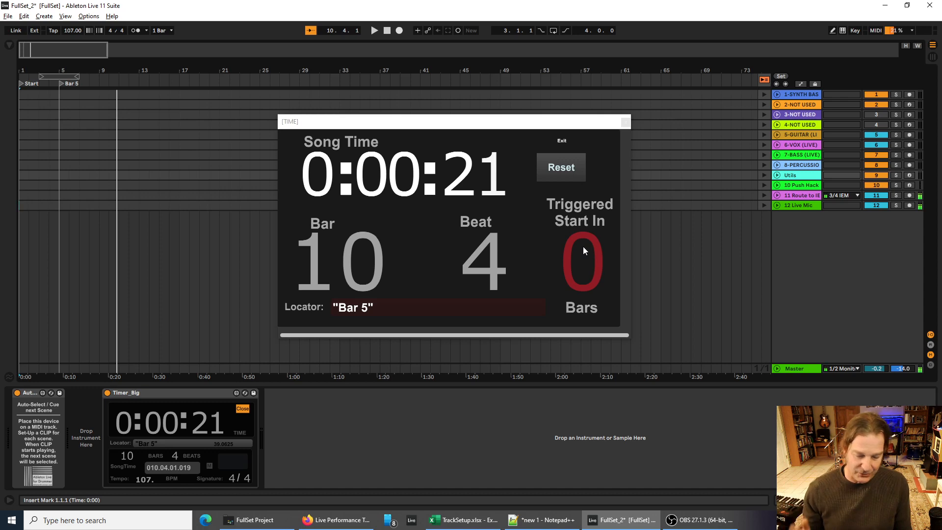
key("Tab")
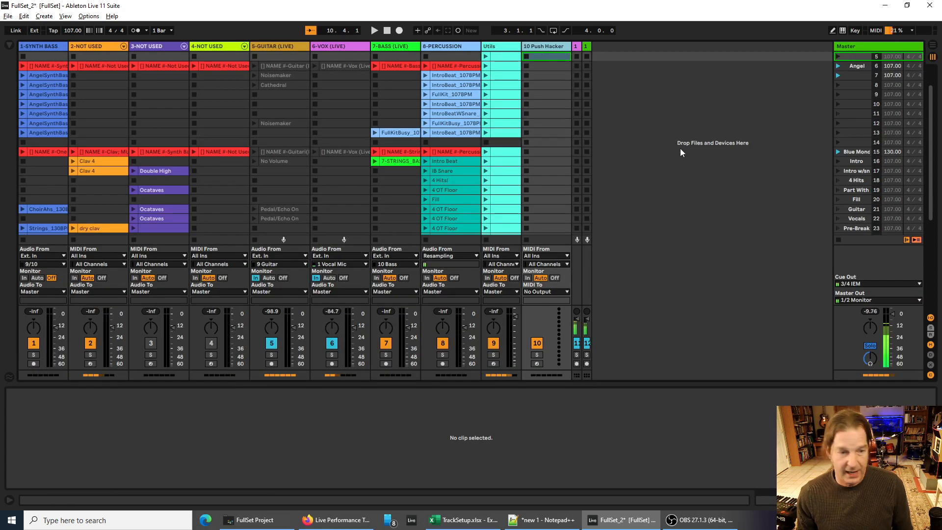
left_click(569, 245)
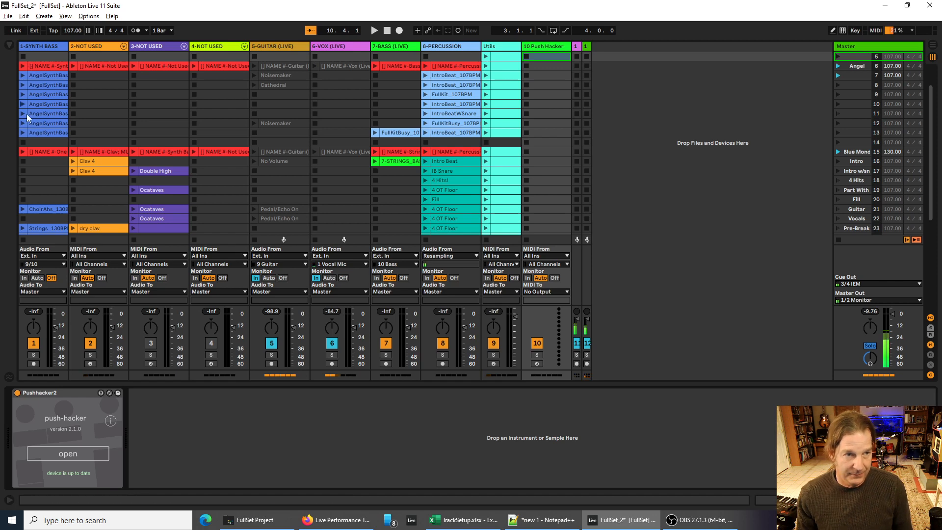
Step: Select the red naming clips that begin the Birthday, Angel and Blue Monday songs on the 1-SYNTH BASS track
scroll(205, 197, "up", 4)
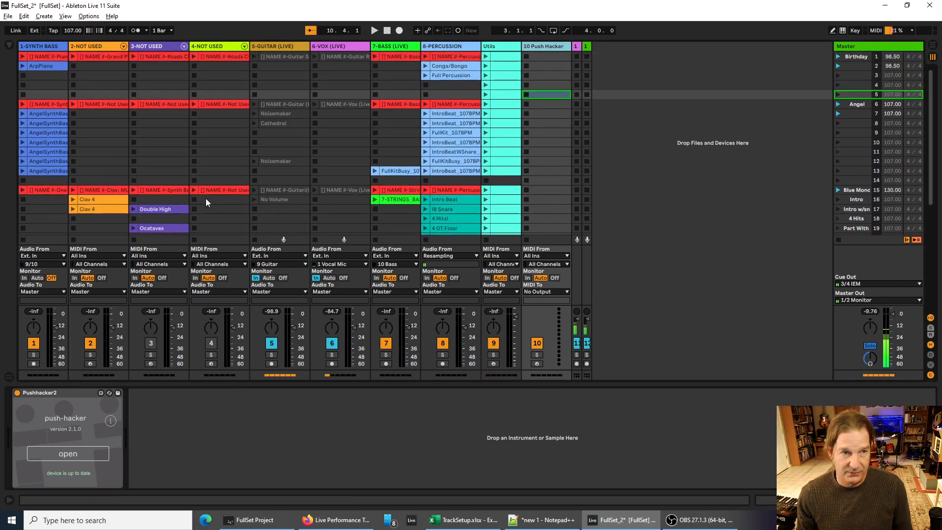
left_click(45, 56)
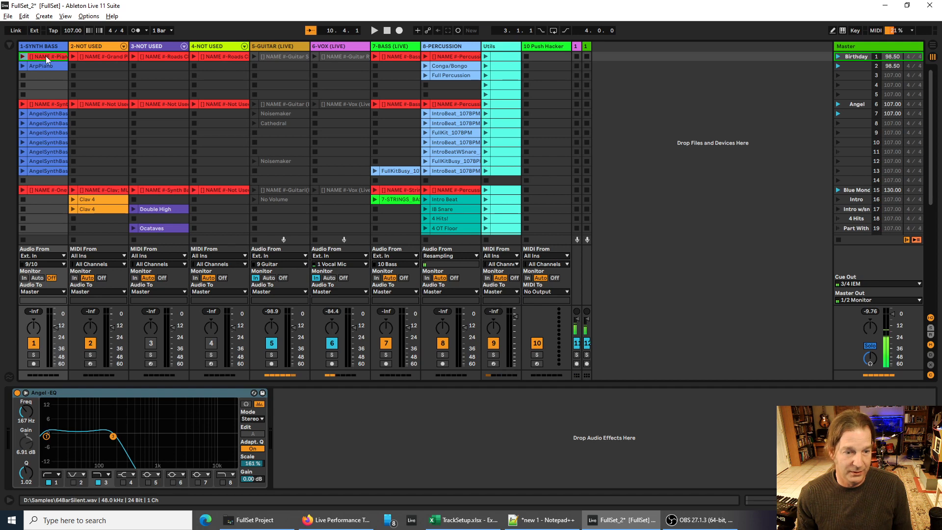
left_click(40, 105)
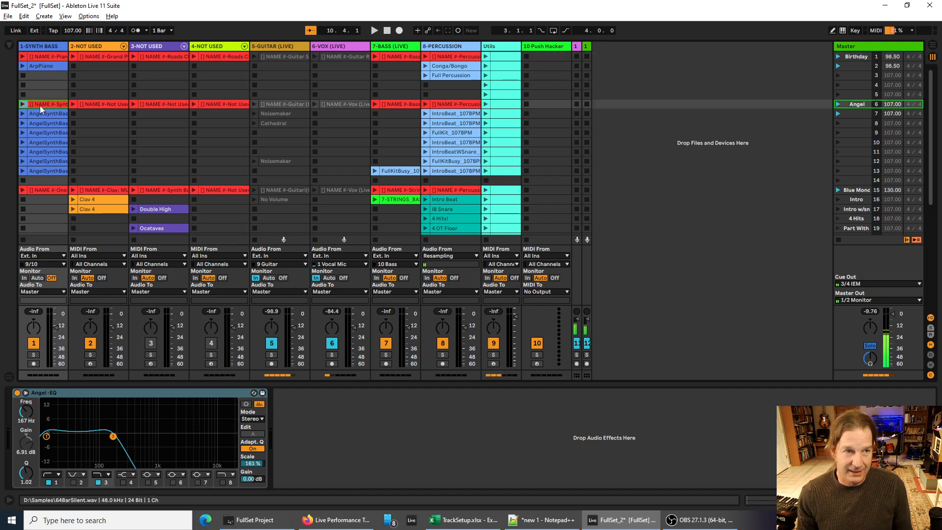
left_click(46, 192)
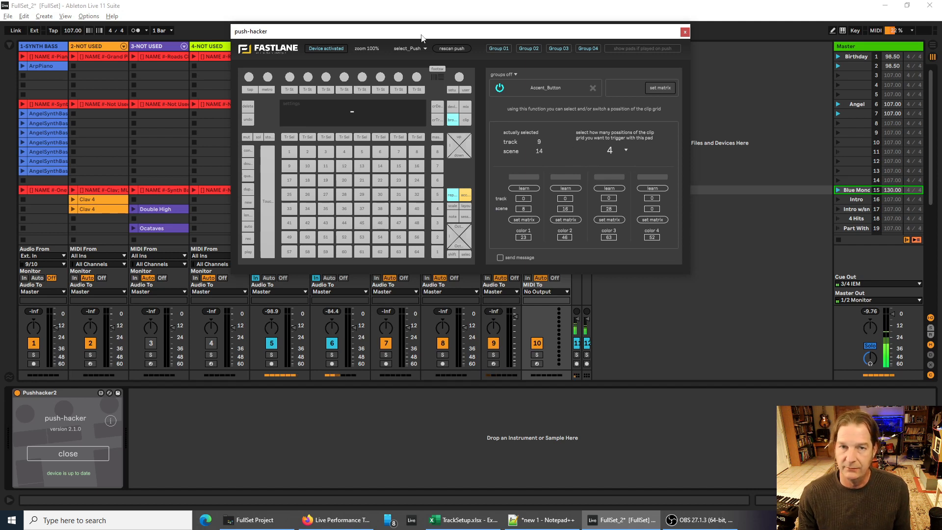
Step: Look over the push-hacker editor window and select pad 31 to view its assignable functions
left_click_drag(421, 38, 471, 73)
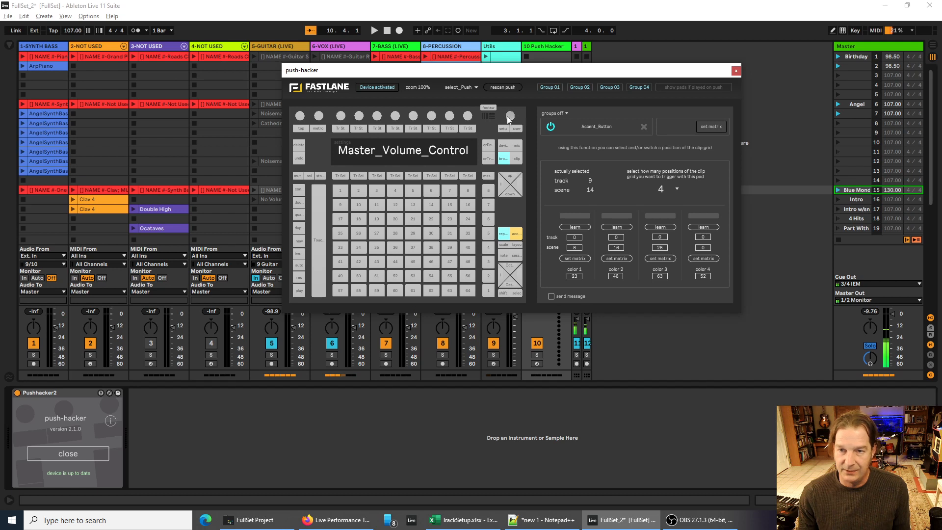
left_click(450, 234)
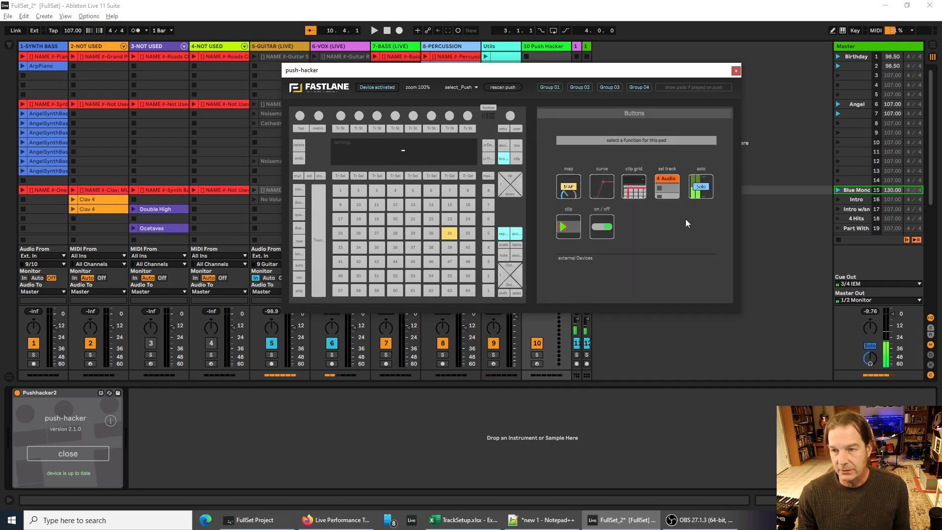